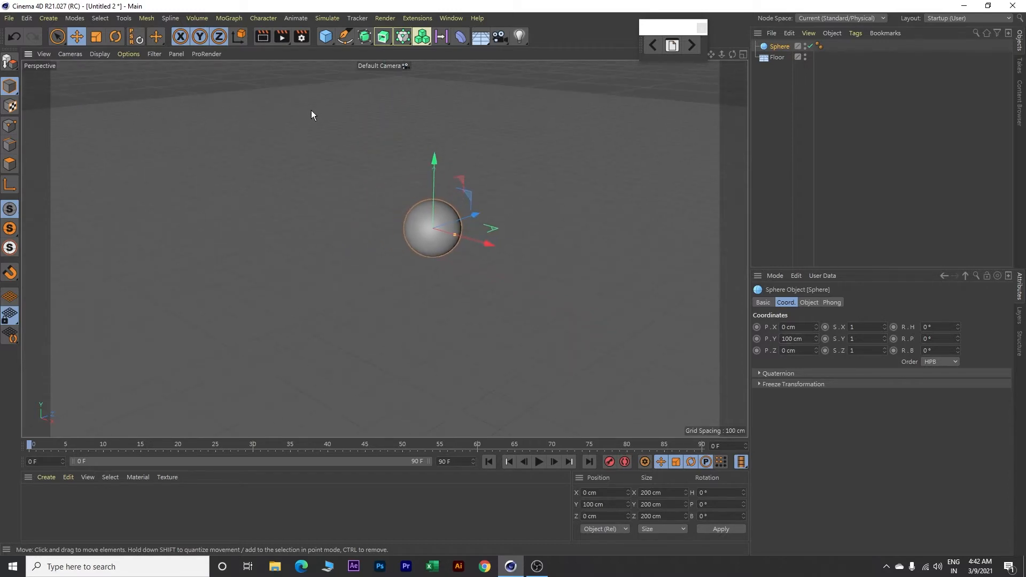
Step: Add a Voronoi Fracture object and make the sphere its child
click(229, 18)
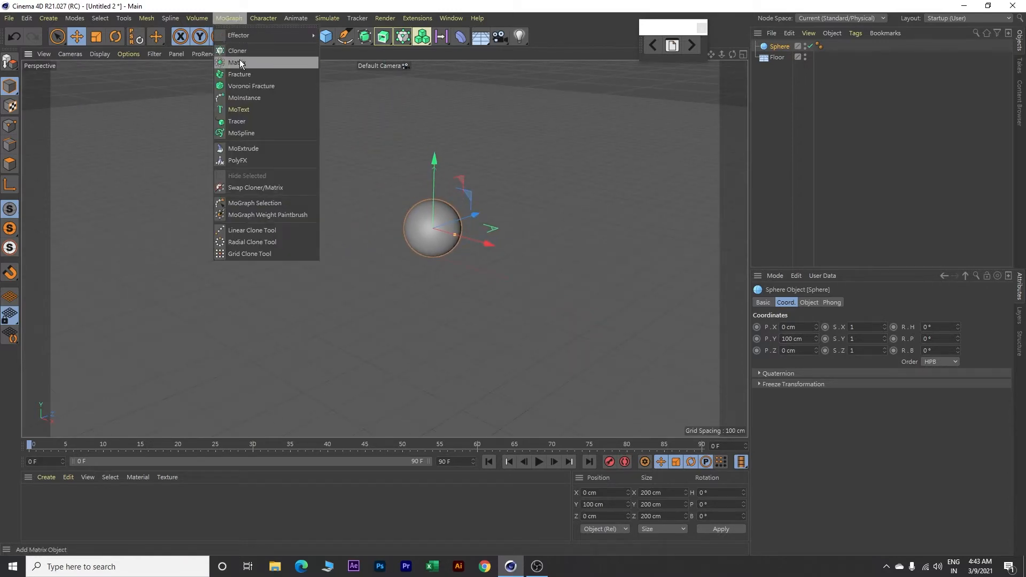
click(255, 86)
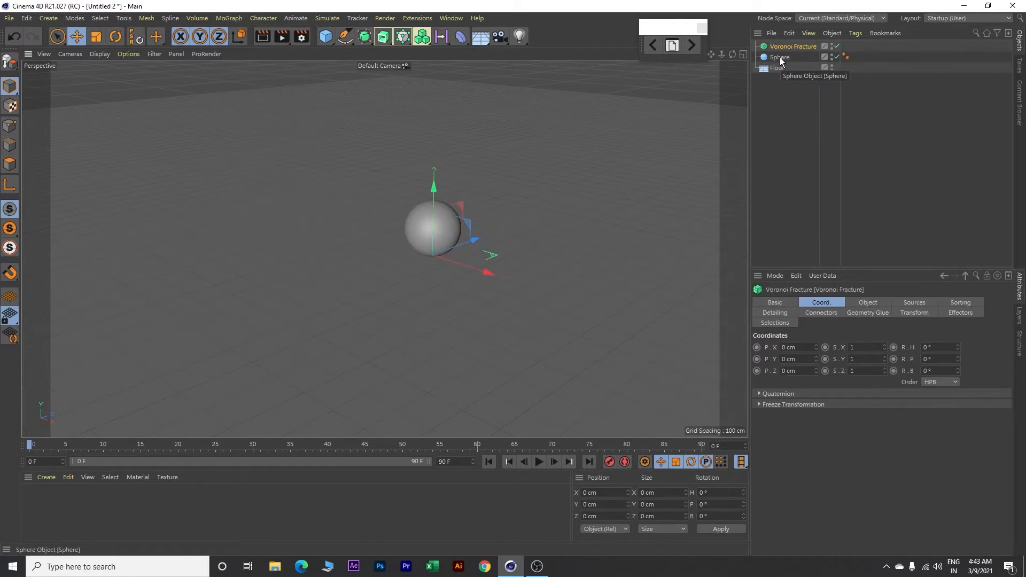
drag(781, 58, 792, 47)
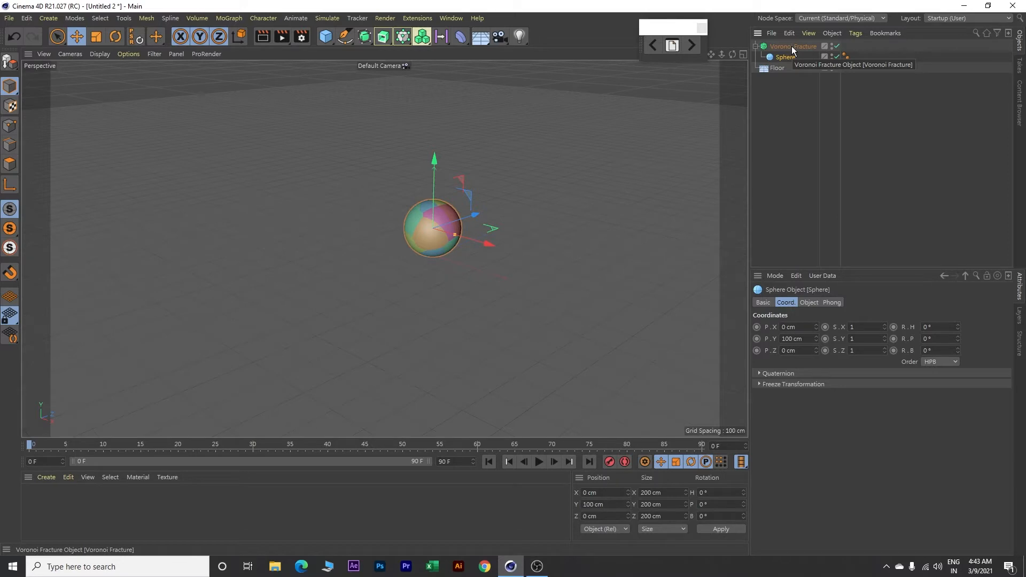
Step: Add a Cloner and nest the Voronoi Fracture object inside it
click(232, 18)
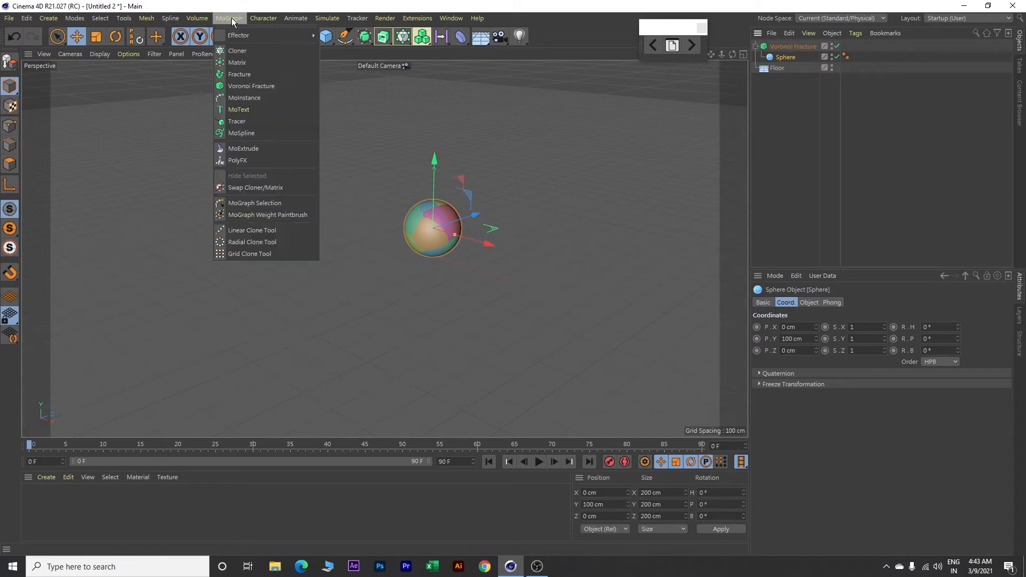
click(238, 51)
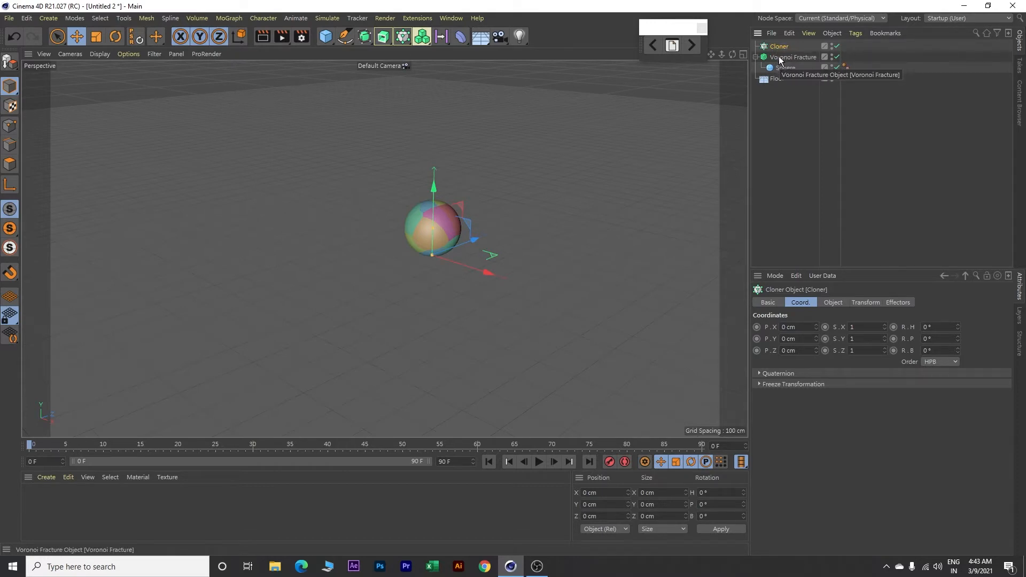
drag(779, 60, 785, 50)
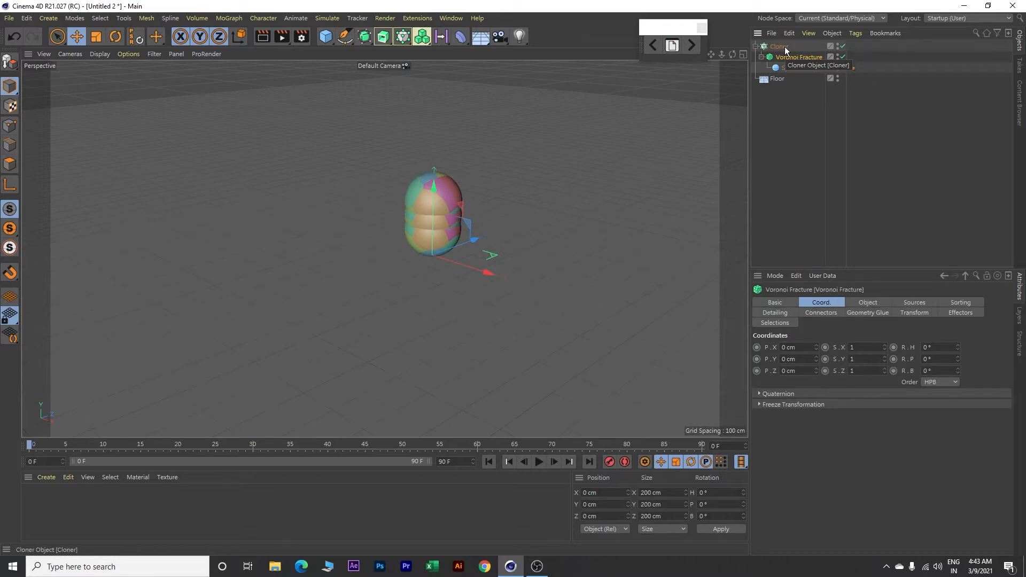
Step: Configure the linear Cloner for 4 clones with a per-step offset of 600 cm in X and 0 cm in Y
click(785, 48)
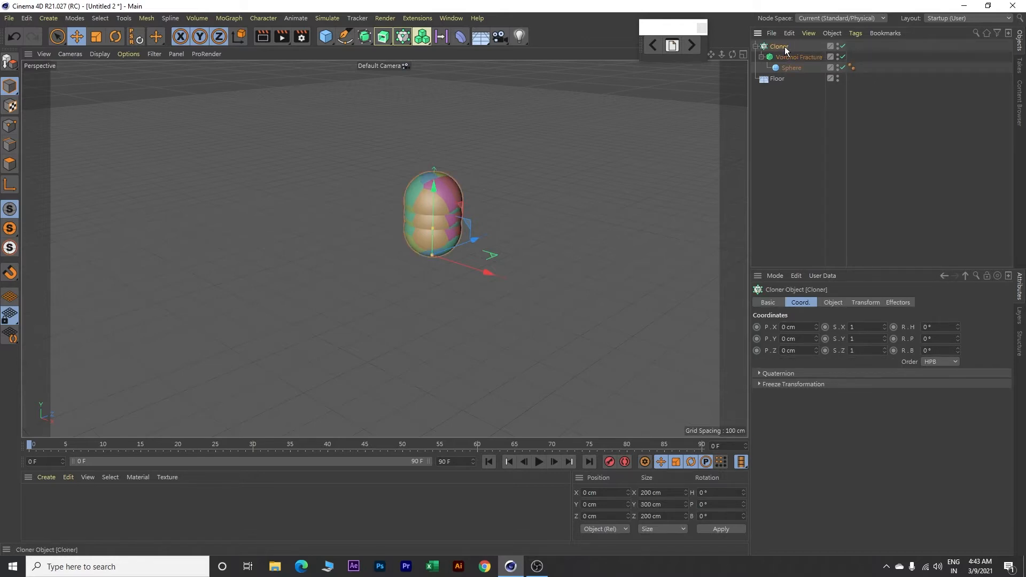
click(840, 302)
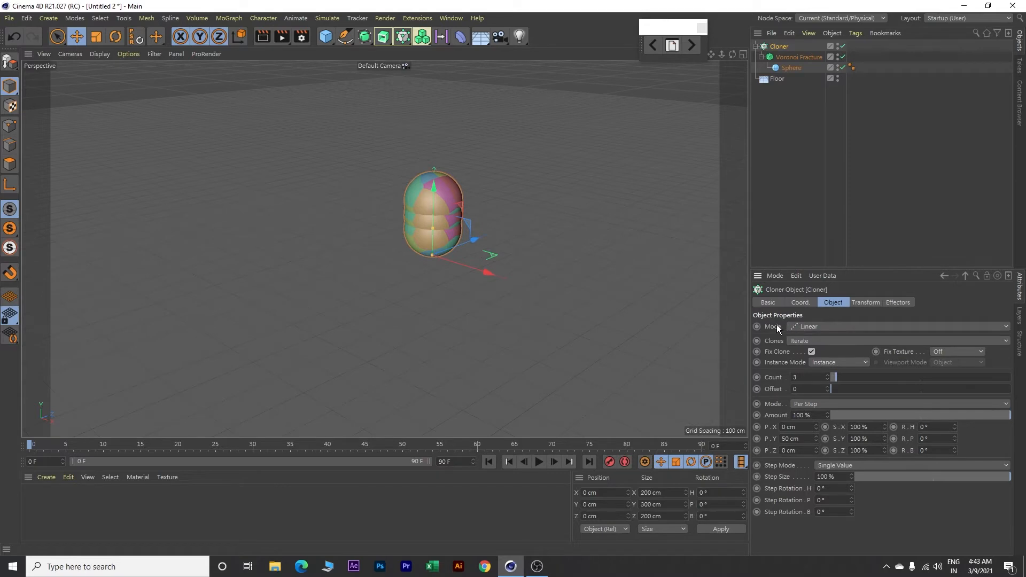
click(827, 376)
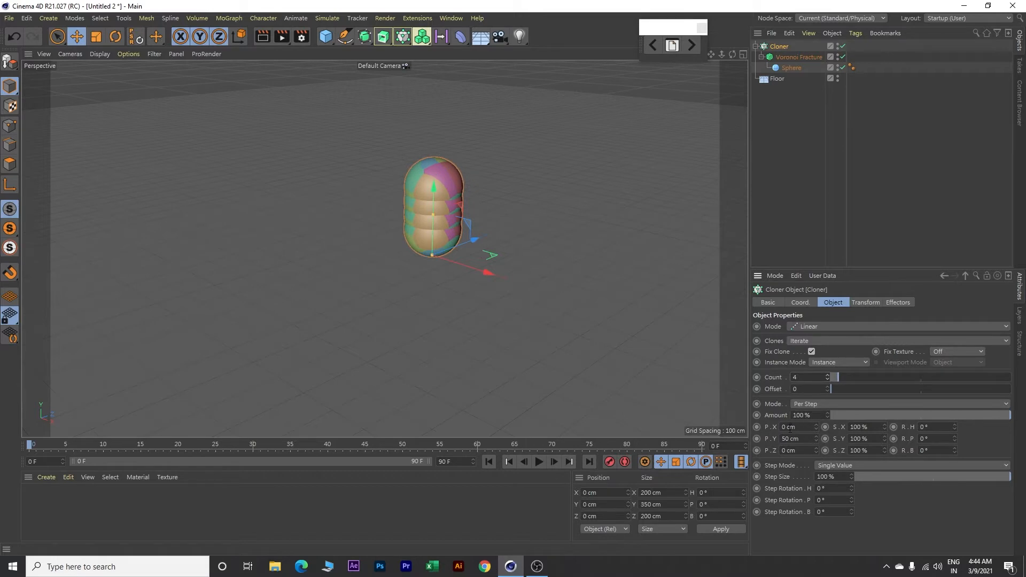
double_click(794, 427)
text(600)
key(Return)
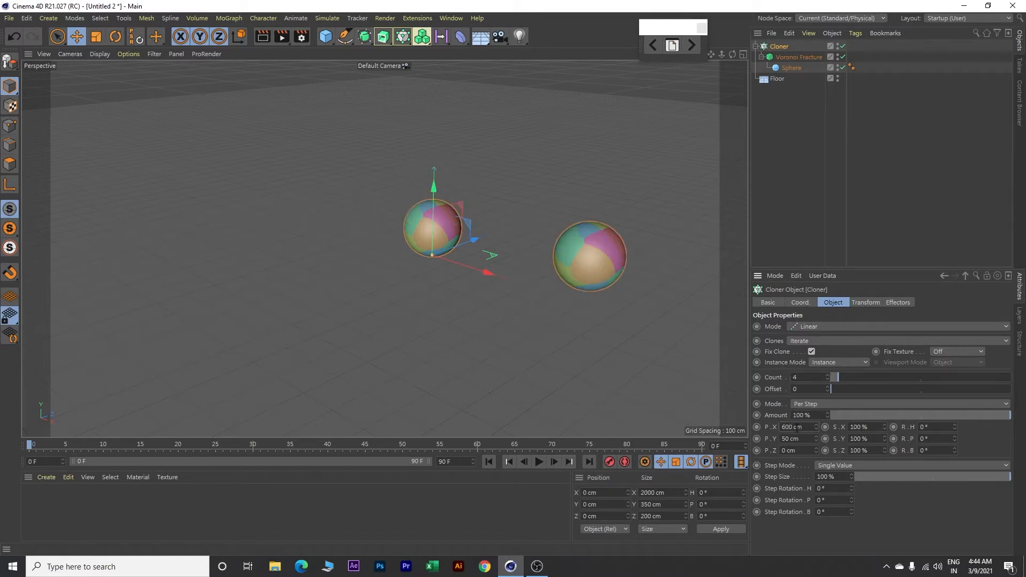
double_click(794, 439)
text(0)
key(Return)
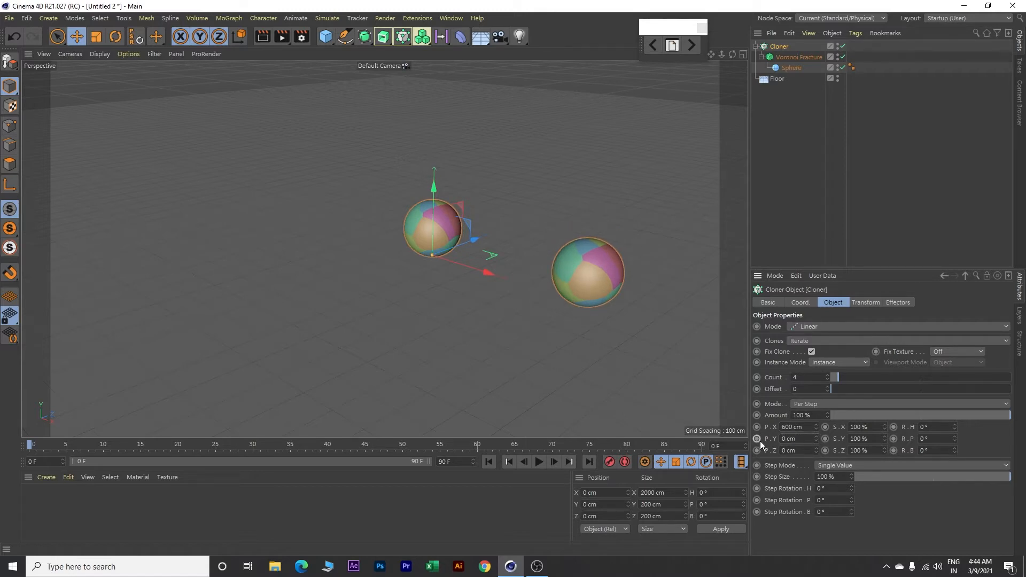
Step: Add a cube and set its X size to 10 cm to make it a thin slab
scroll(582, 306, down, 5)
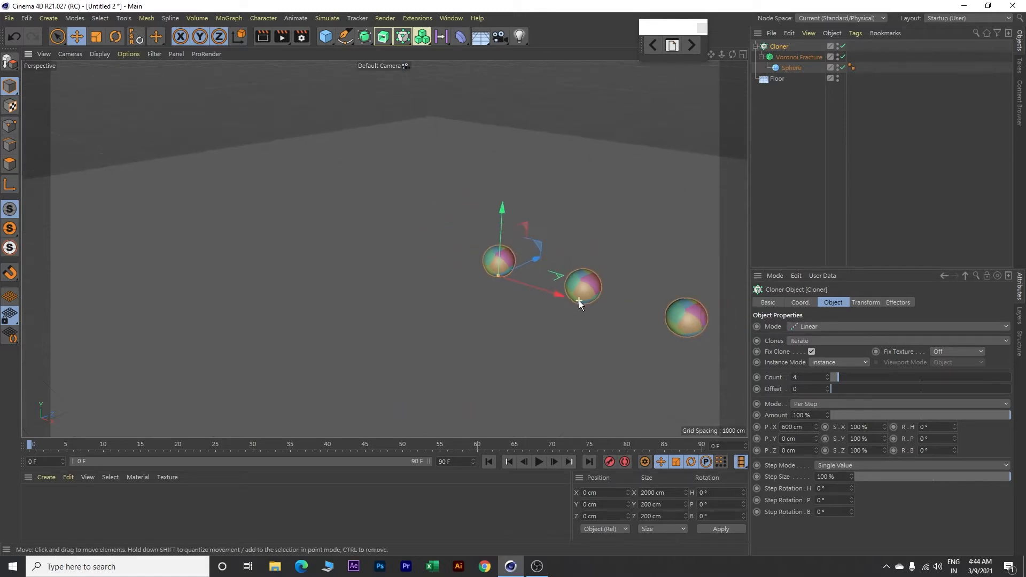
scroll(579, 300, down, 1)
alt+middle_drag(617, 243, 426, 213)
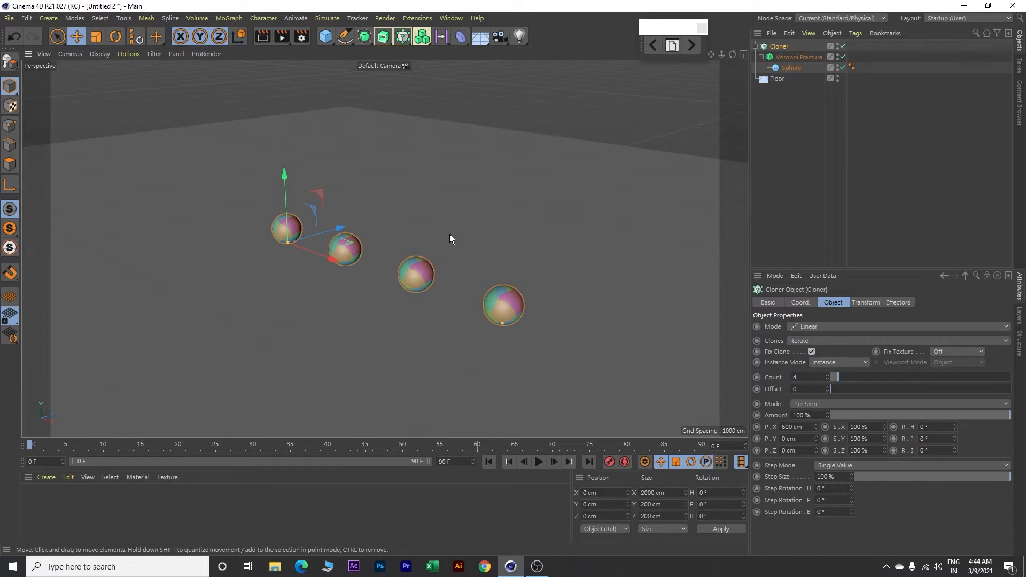
click(325, 37)
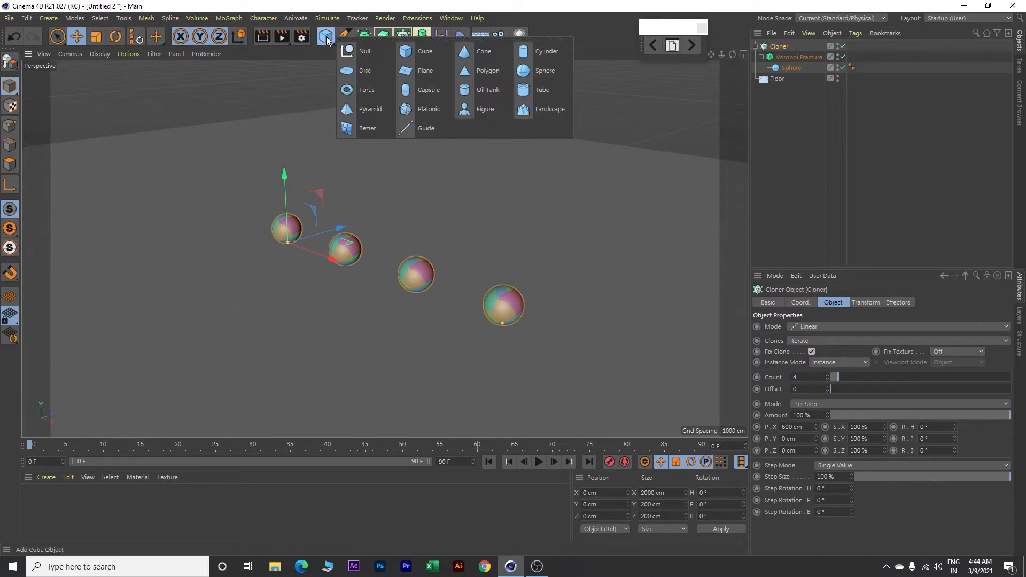
click(412, 51)
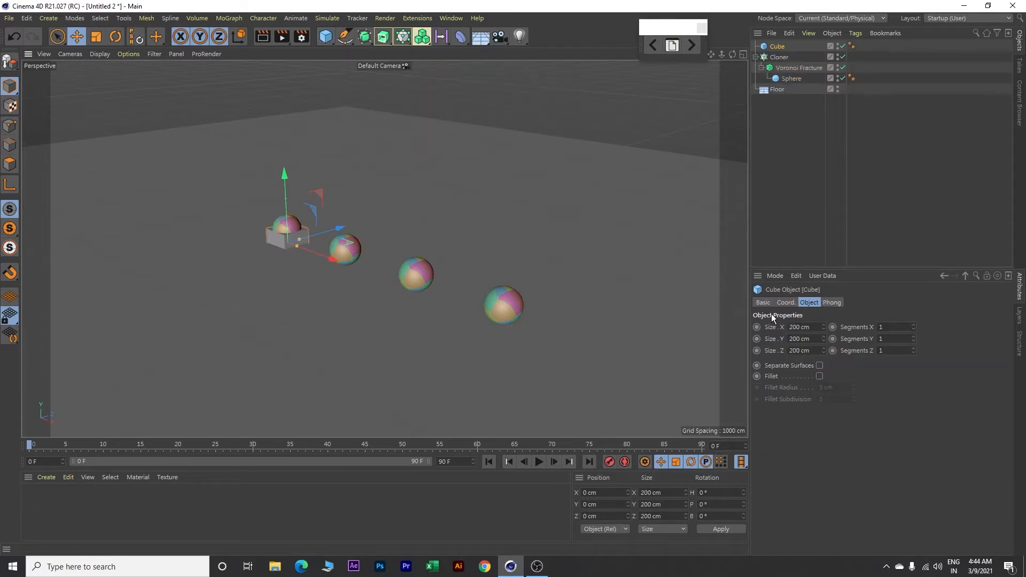
click(819, 327)
key(Return)
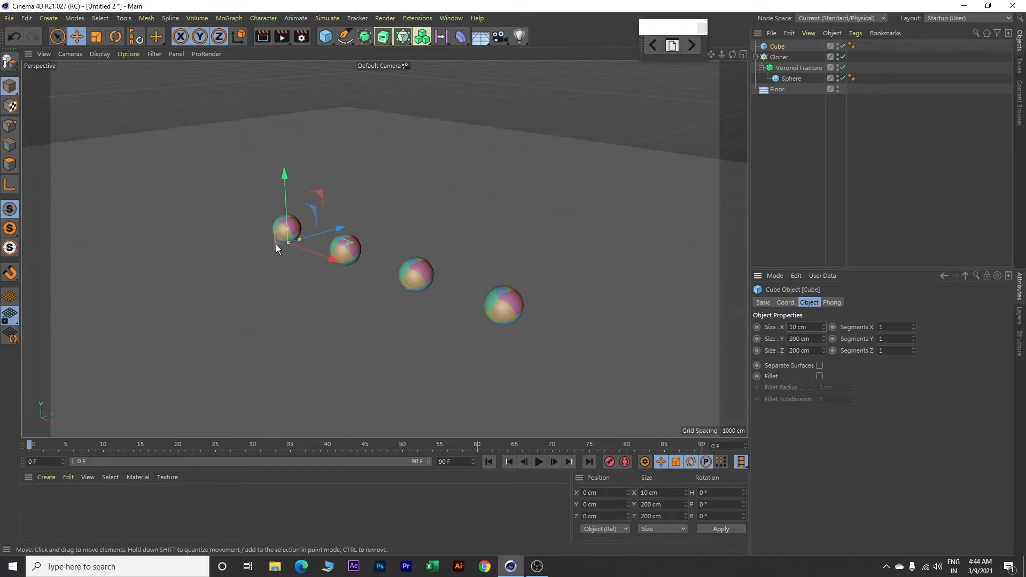
Step: Add a second Cloner and nest the thin cube inside it
click(229, 18)
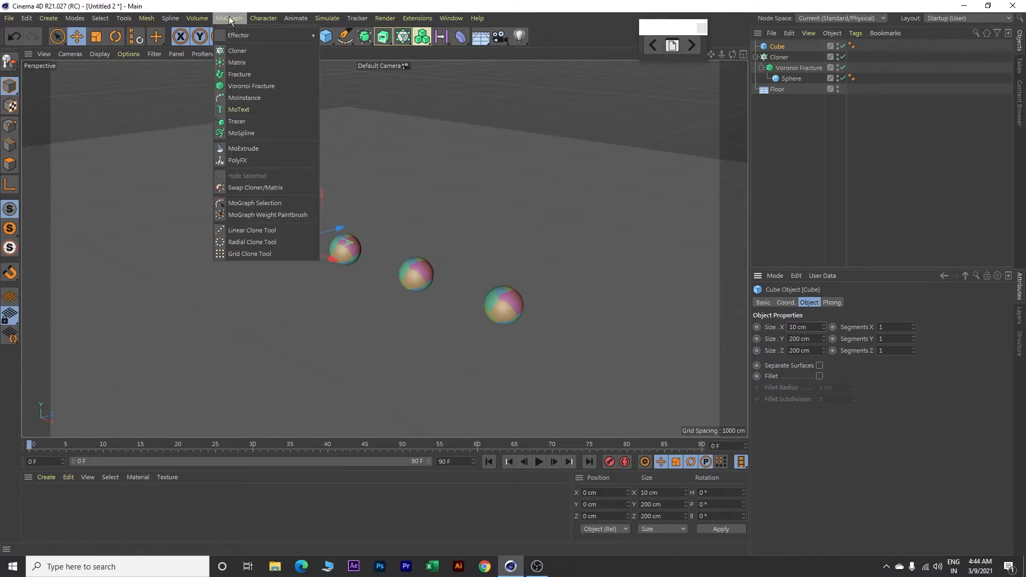
click(237, 49)
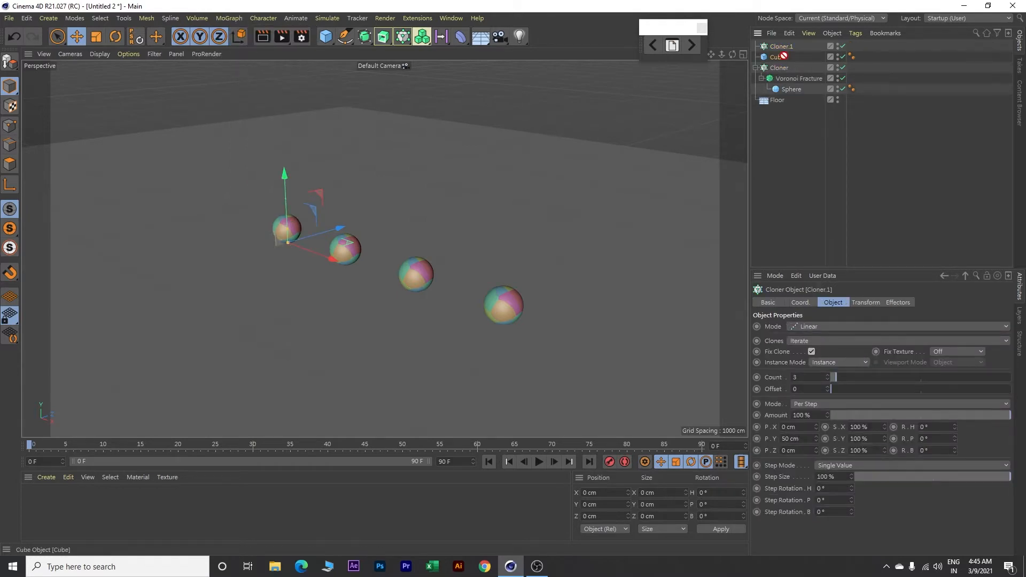
drag(794, 47, 793, 45)
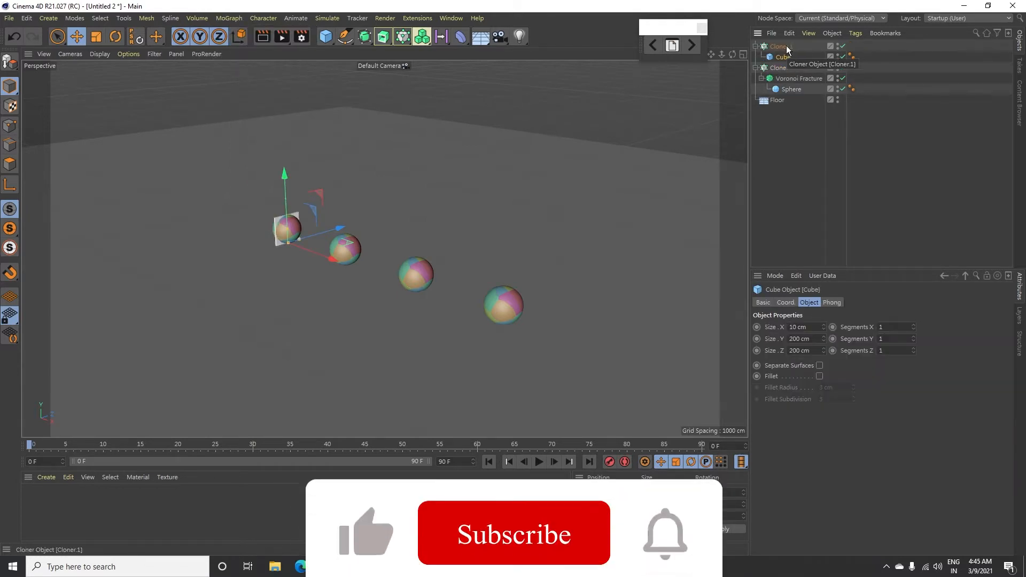
Step: Rename the Cloner that holds the cube as Cloner._Pattern
double_click(786, 47)
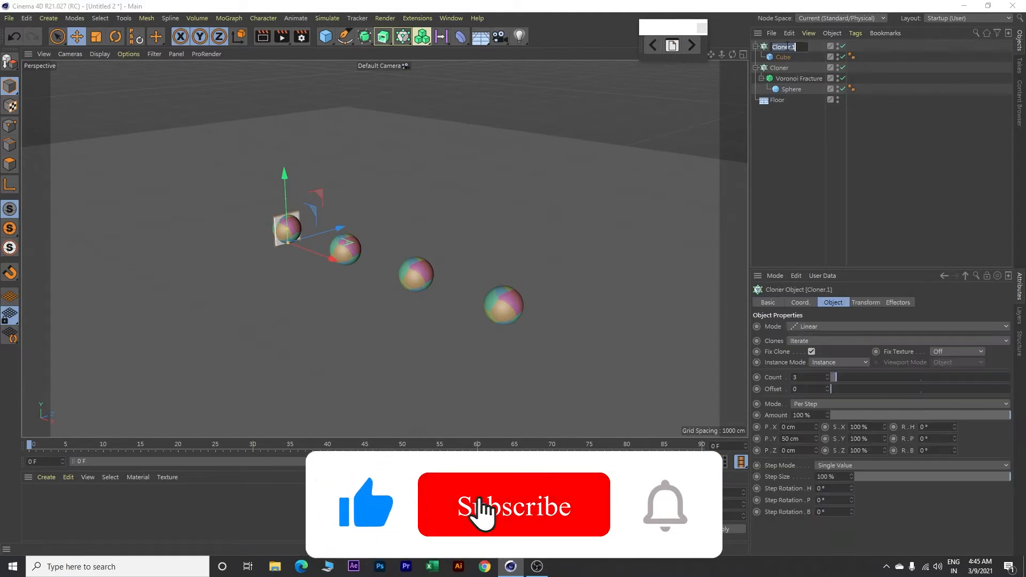
click(798, 47)
key(BackSpace)
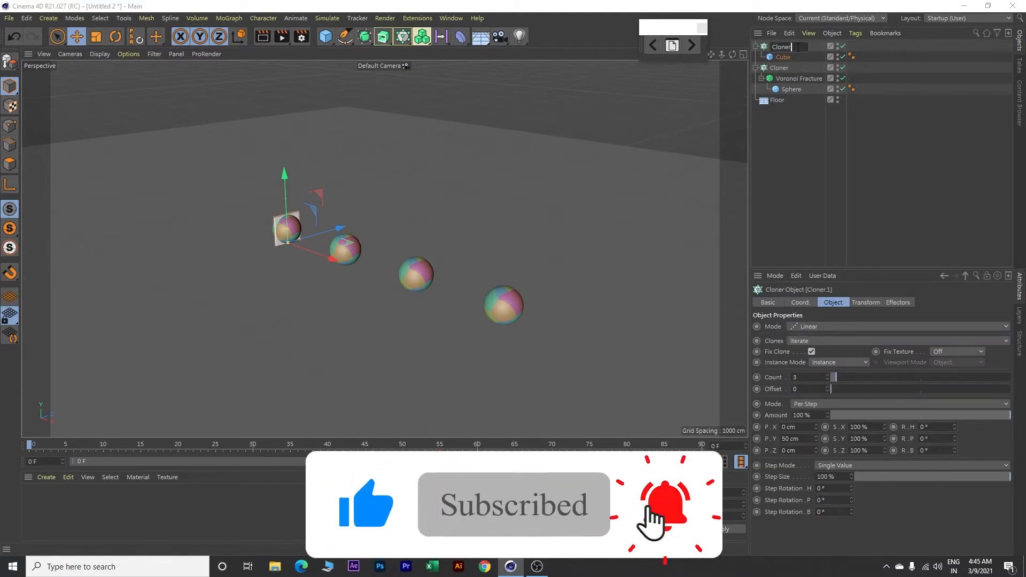
text(_)
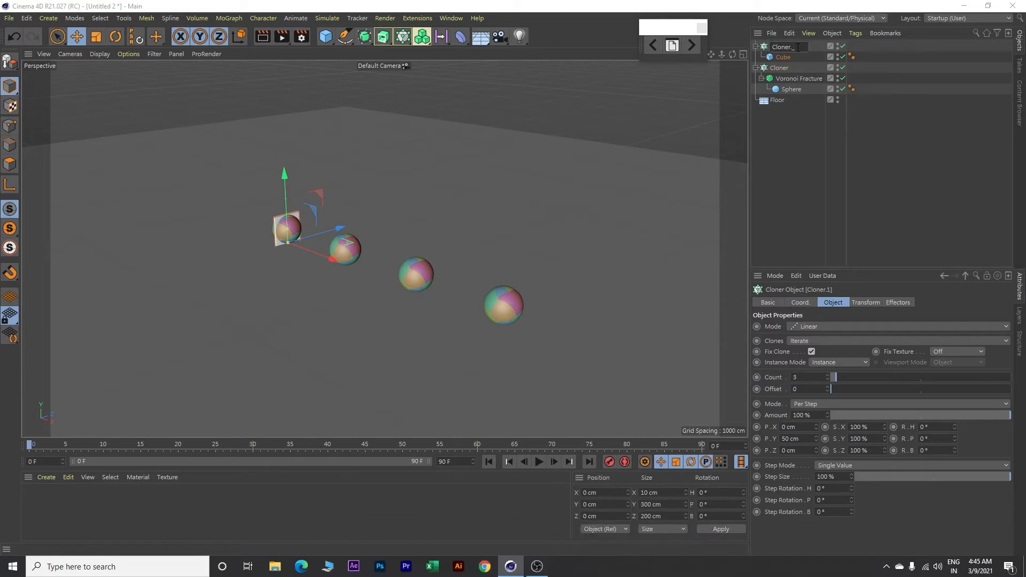
text(Pattern)
key(Return)
Step: Rename the Cloner that holds the Voronoi Fracture as Cloner_VF
double_click(784, 68)
text(_VF)
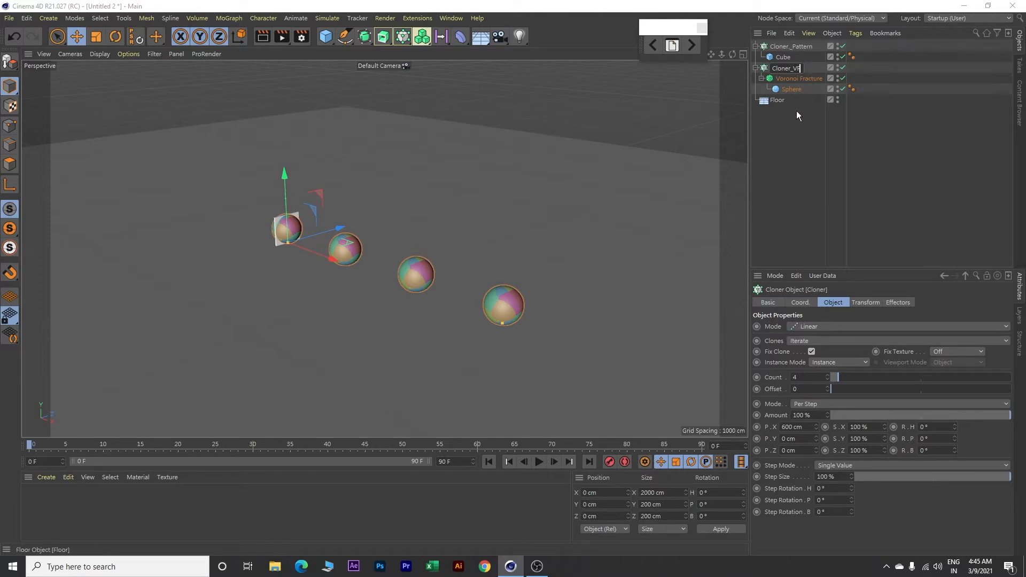
key(Return)
Step: Set Cloner._Pattern to 120 clones with a per-step offset of 20 cm in X and 0 cm in Y
click(798, 47)
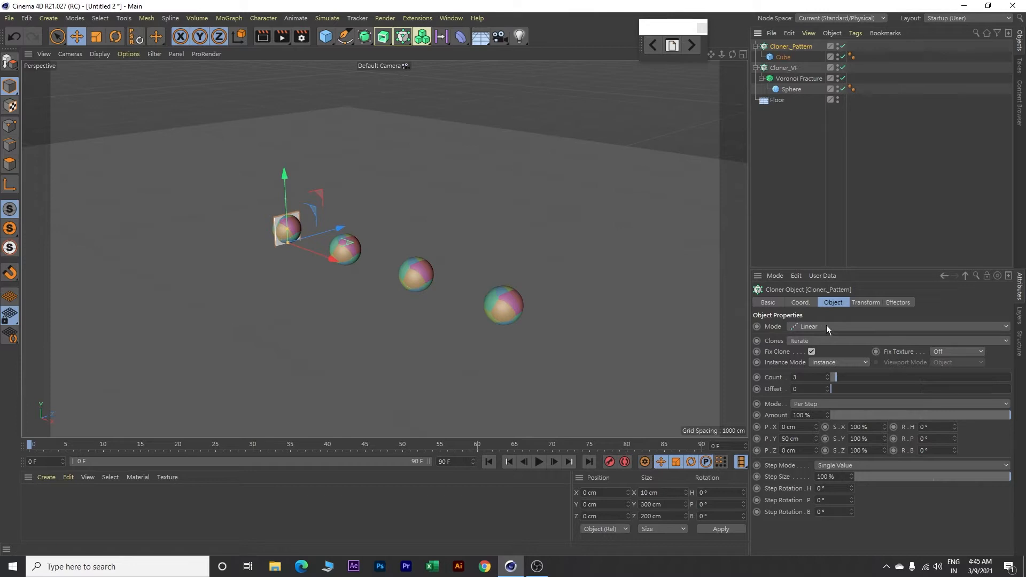
double_click(791, 378)
text(120)
double_click(804, 429)
text(2)
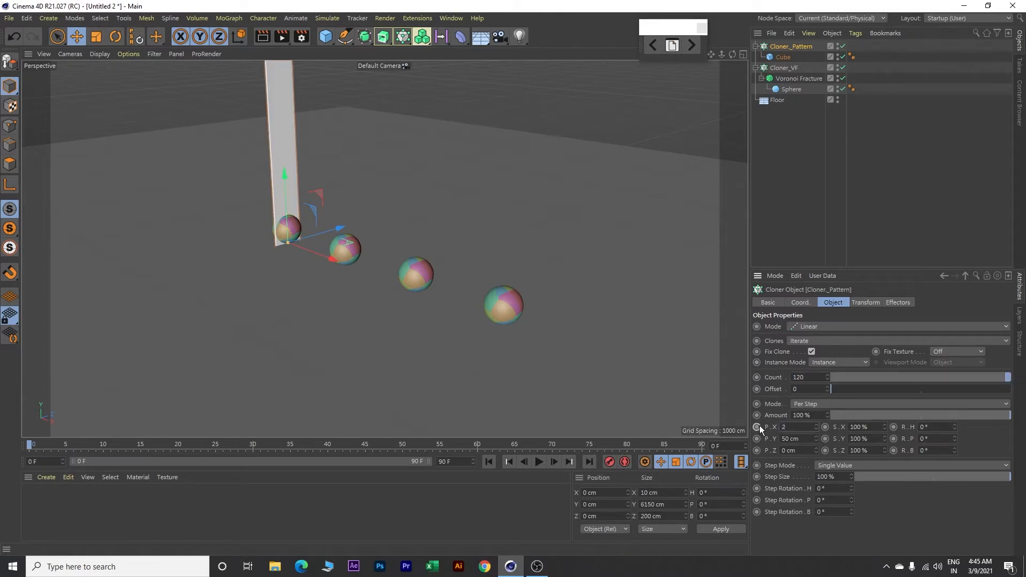
text(0)
key(Tab)
text(0)
key(Tab)
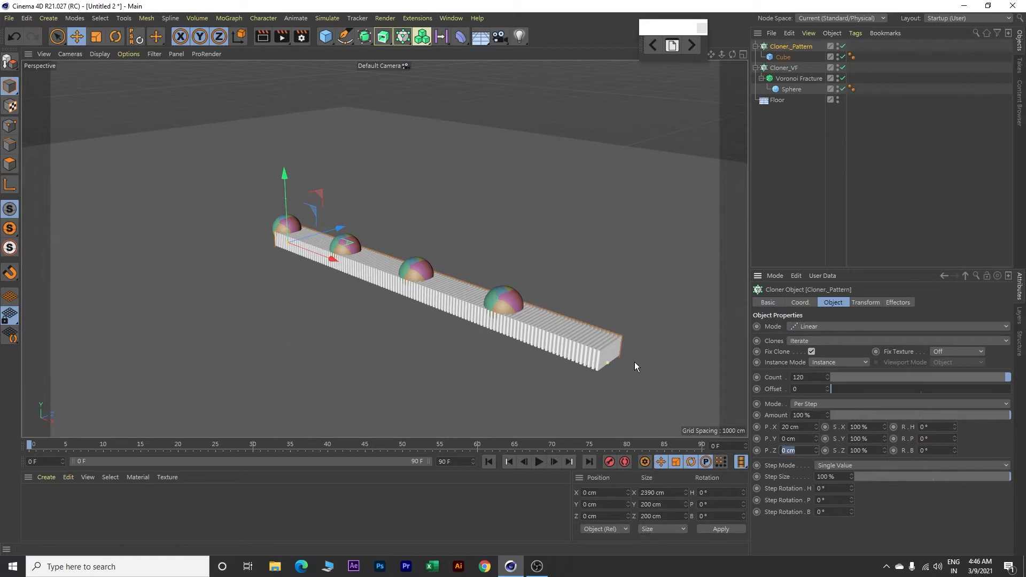
Step: Position Cloner._Pattern at X -200 cm and Y 400 cm so the slab row sits above the spheres
click(802, 303)
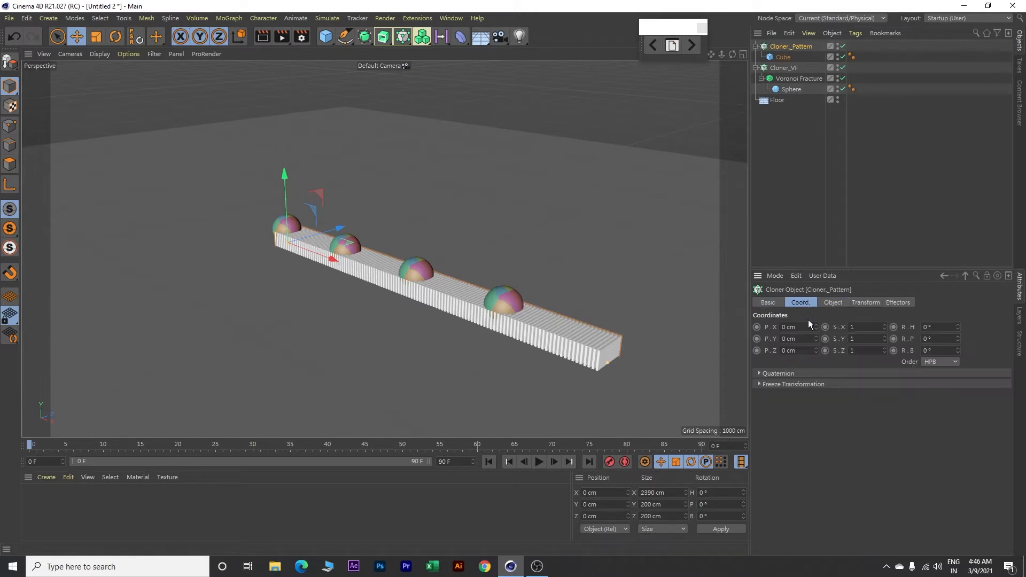
click(805, 326)
text(-200)
key(Return)
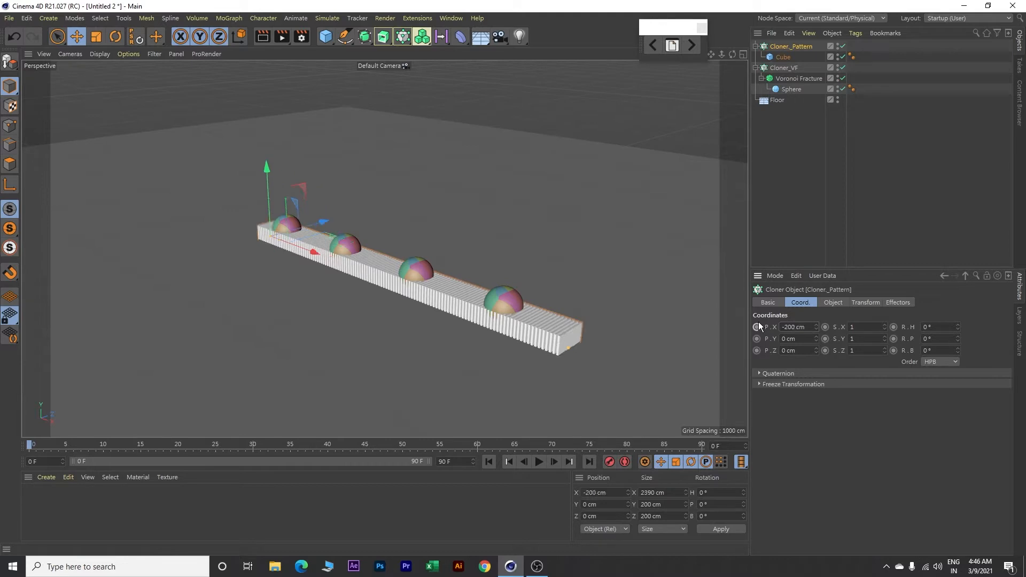
click(803, 338)
text(400)
key(Return)
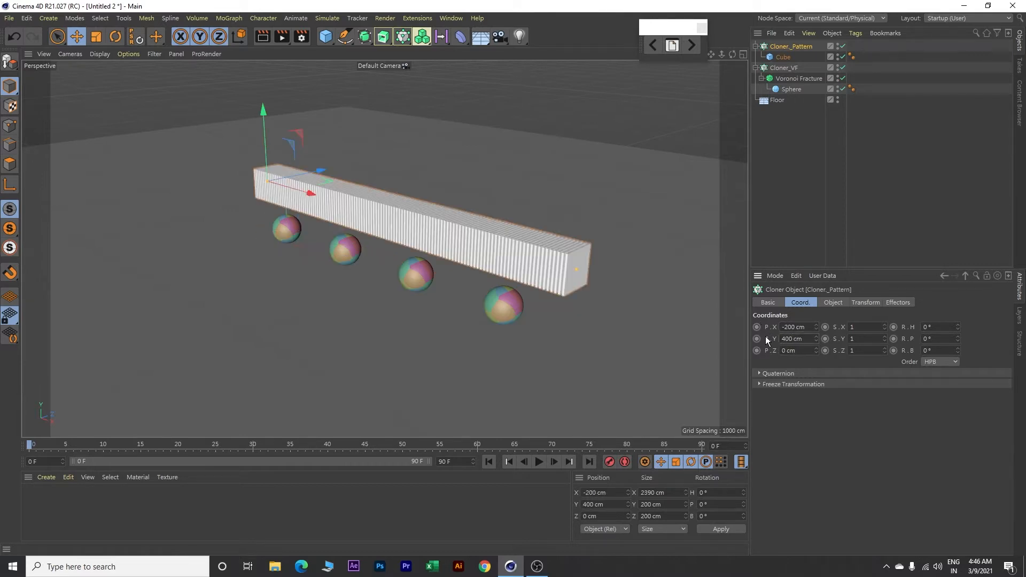
Step: Replace the Voronoi Fracture's default Point Generator source with Cloner._Pattern and hide that cloner
click(795, 80)
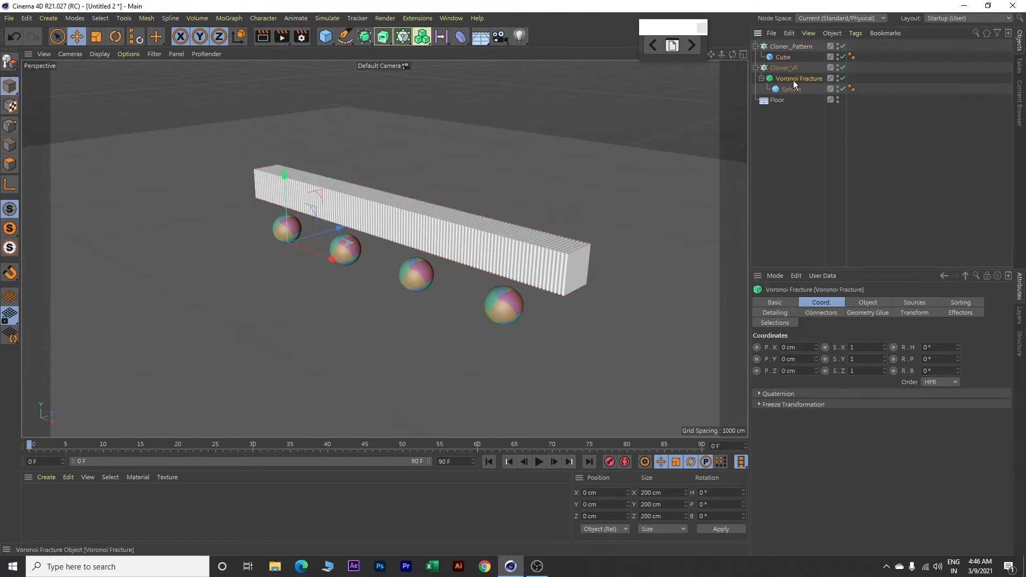
click(919, 303)
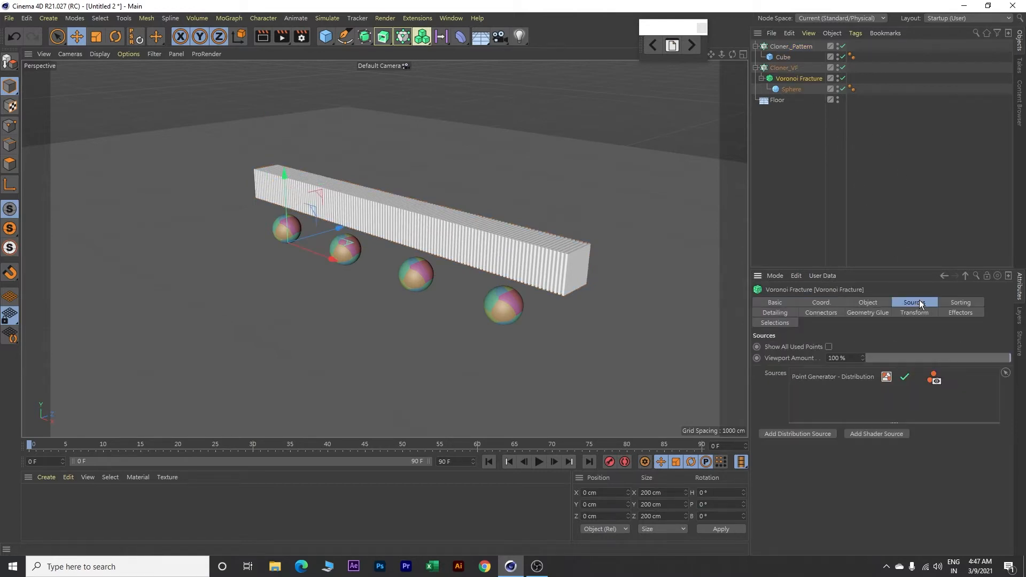
click(827, 377)
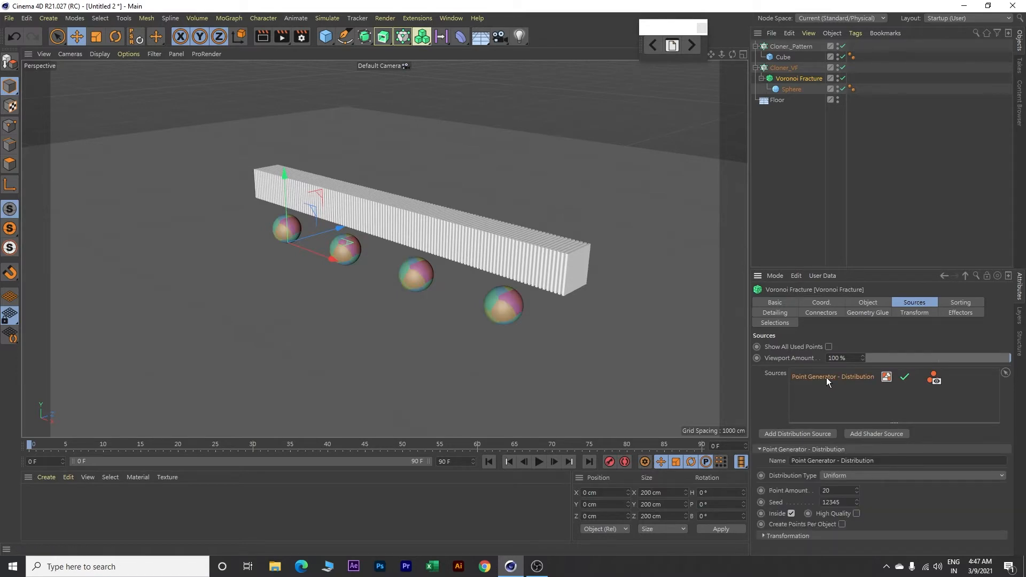
key(Delete)
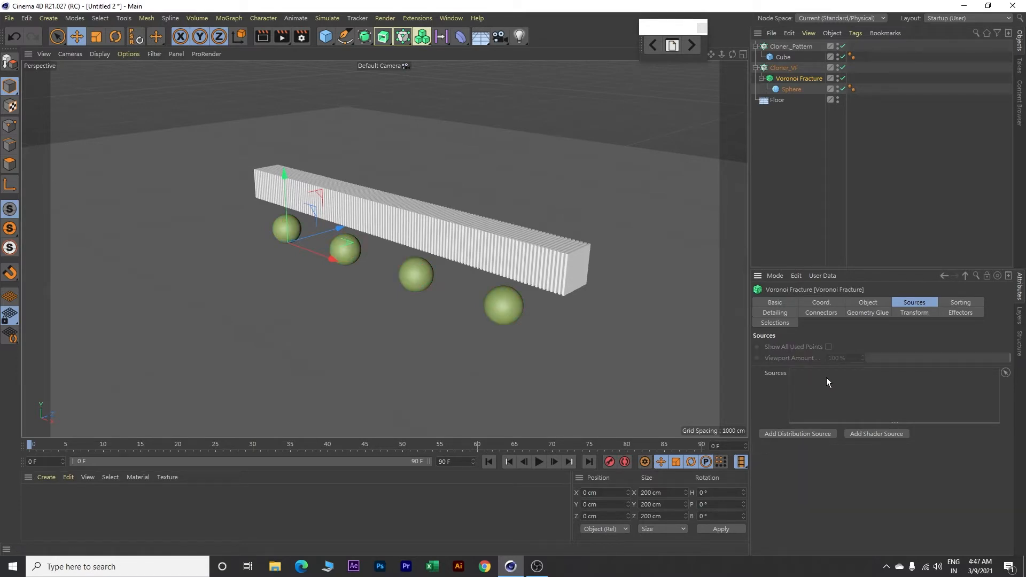
drag(784, 46, 834, 386)
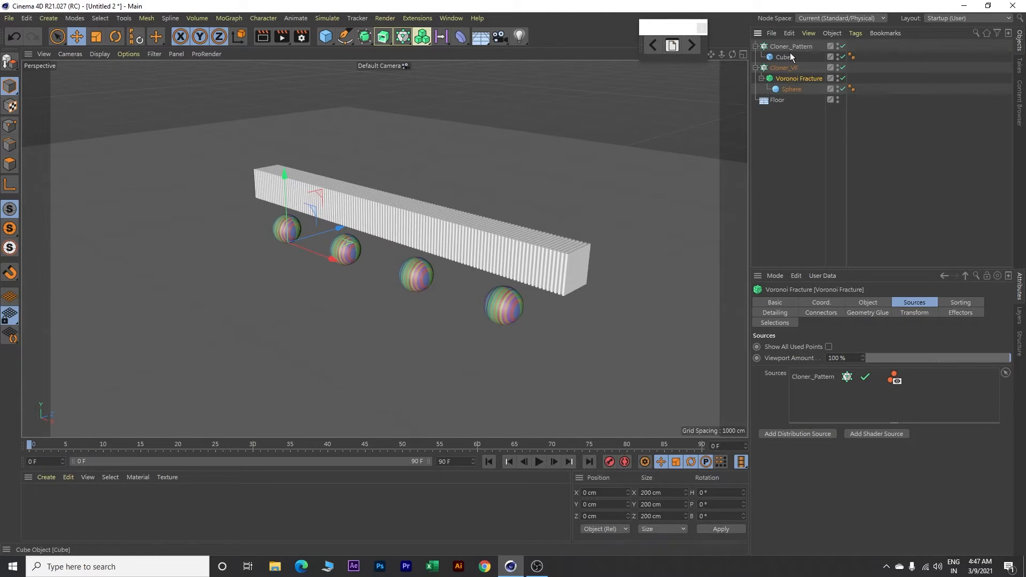
click(838, 46)
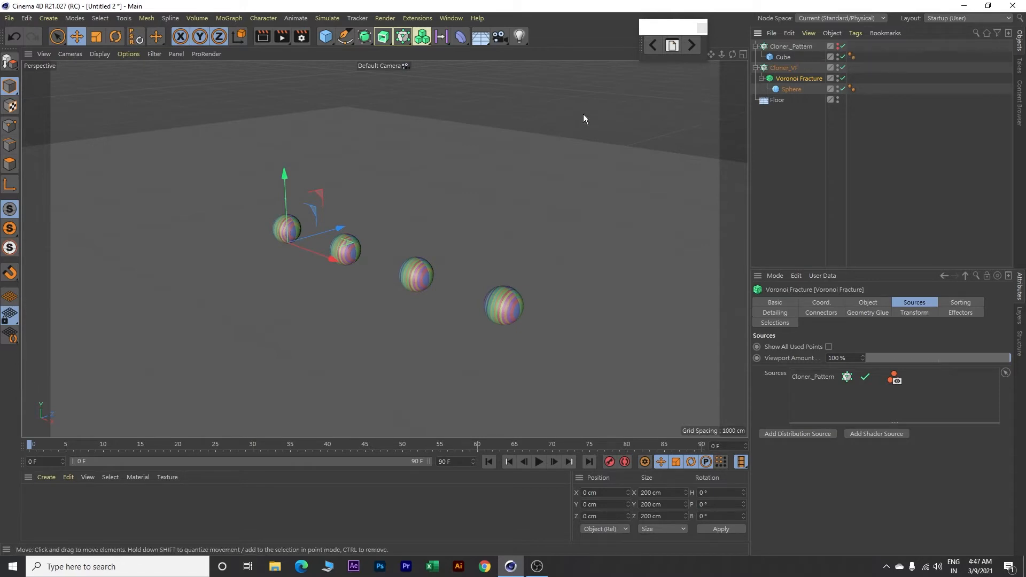
Step: Add another cube and raise it above the first sphere to a Y position of about 452 cm
click(325, 39)
drag(283, 175, 281, 111)
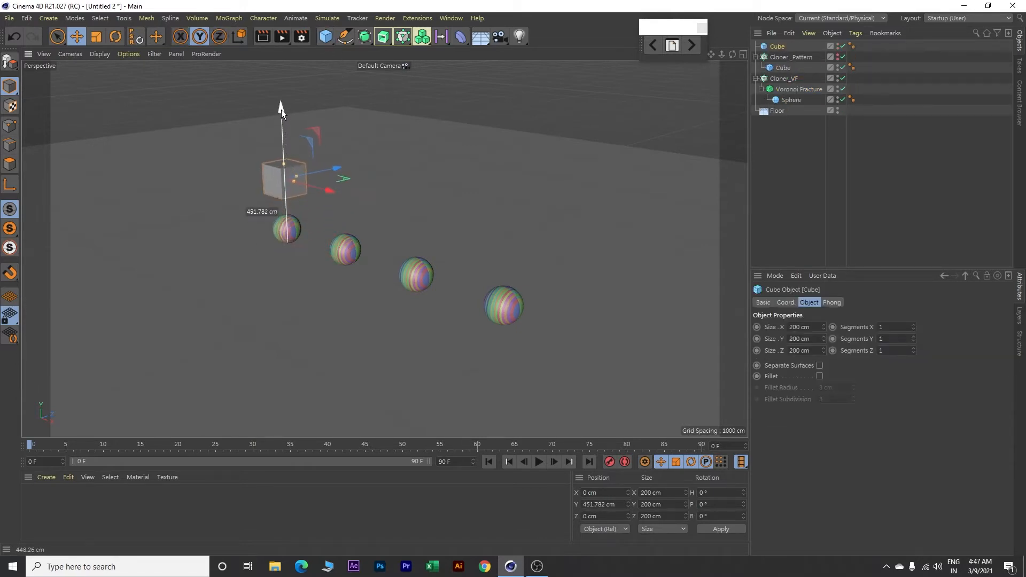
Step: Display the viewport shading with wireframe lines and set the new cube's X and Z segments to 3 each
click(101, 54)
click(121, 83)
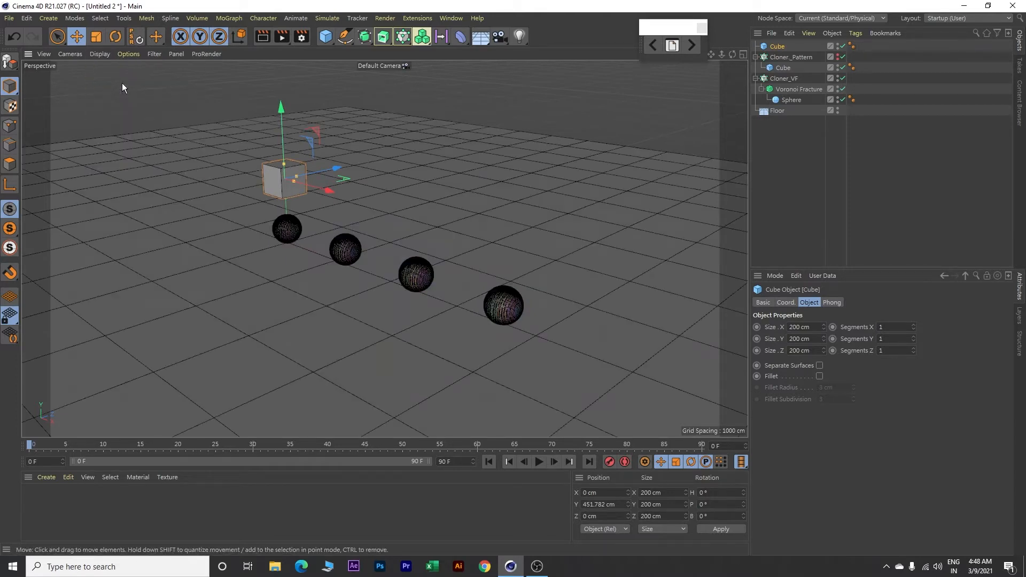
scroll(174, 139, up, 6)
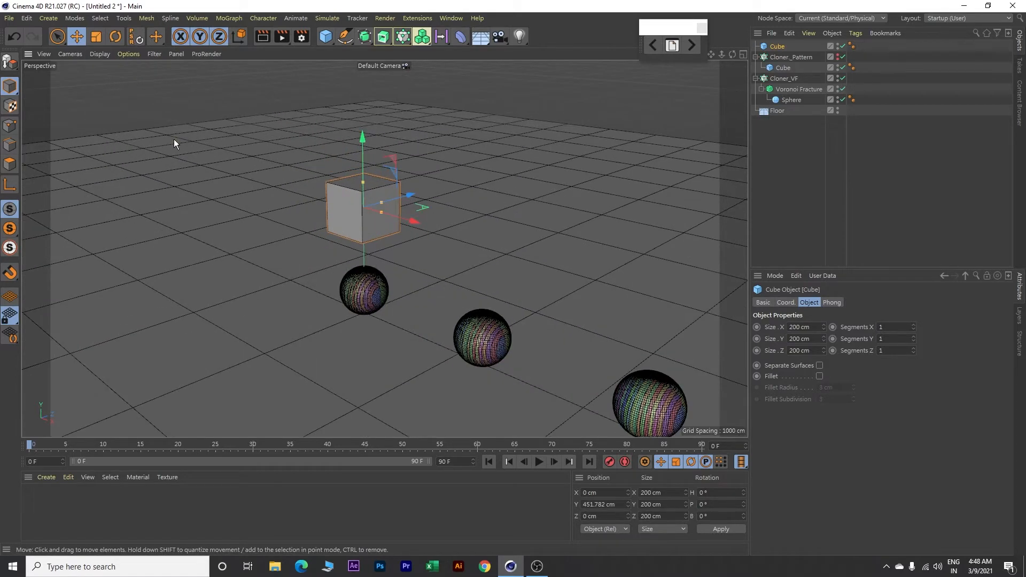
click(913, 326)
click(913, 325)
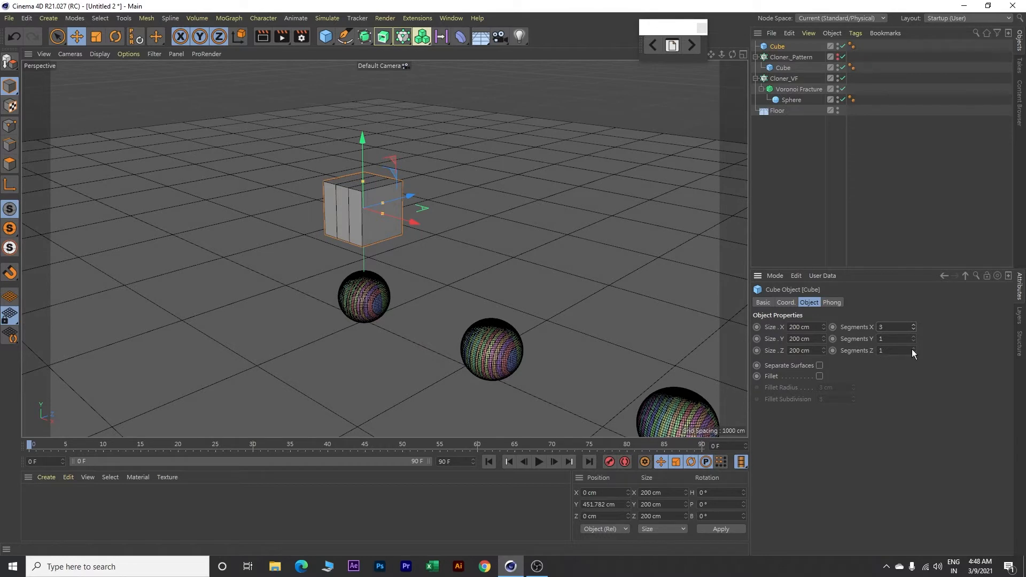
click(913, 349)
click(913, 348)
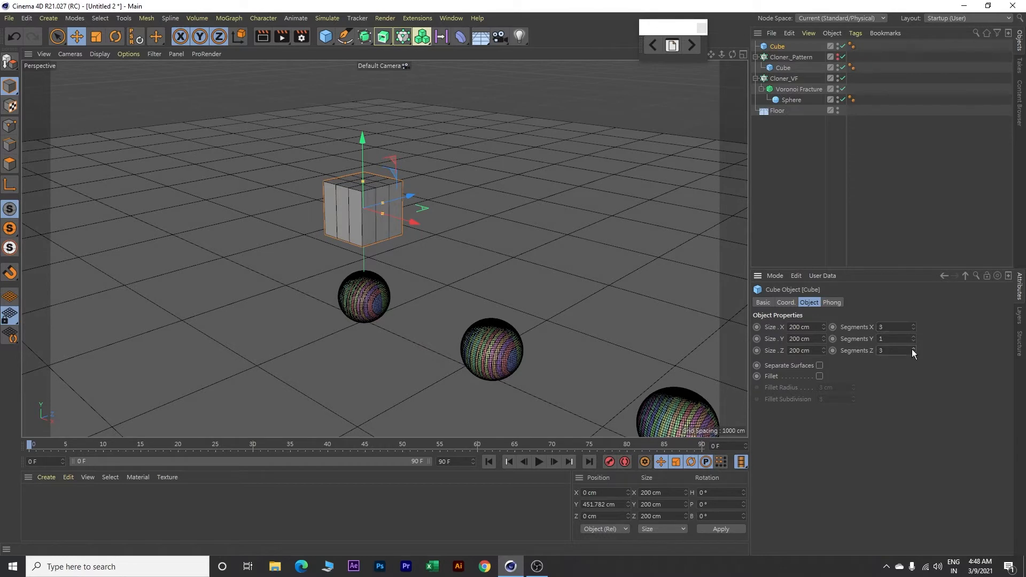
Step: Resize the new cube to 180 cm in X, 140 cm in Y and 140 cm in Z
double_click(813, 330)
text(180)
key(Tab)
text(140)
key(Tab)
text(140)
key(Tab)
Step: Enable the cube's fillet with a radius of 5 cm and a subdivision of 5
click(820, 376)
click(854, 385)
click(854, 384)
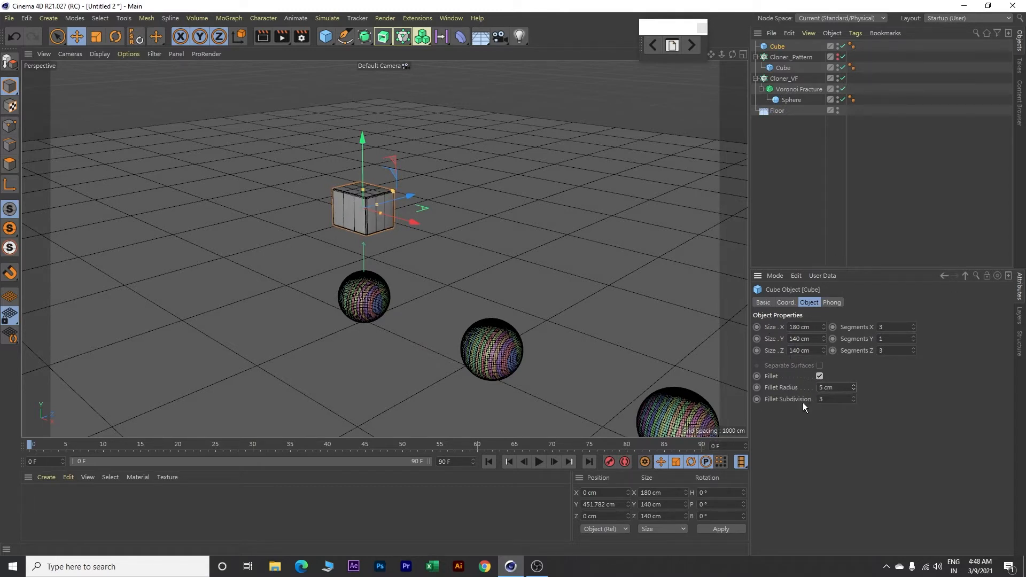
click(855, 396)
click(854, 397)
scroll(309, 226, up, 5)
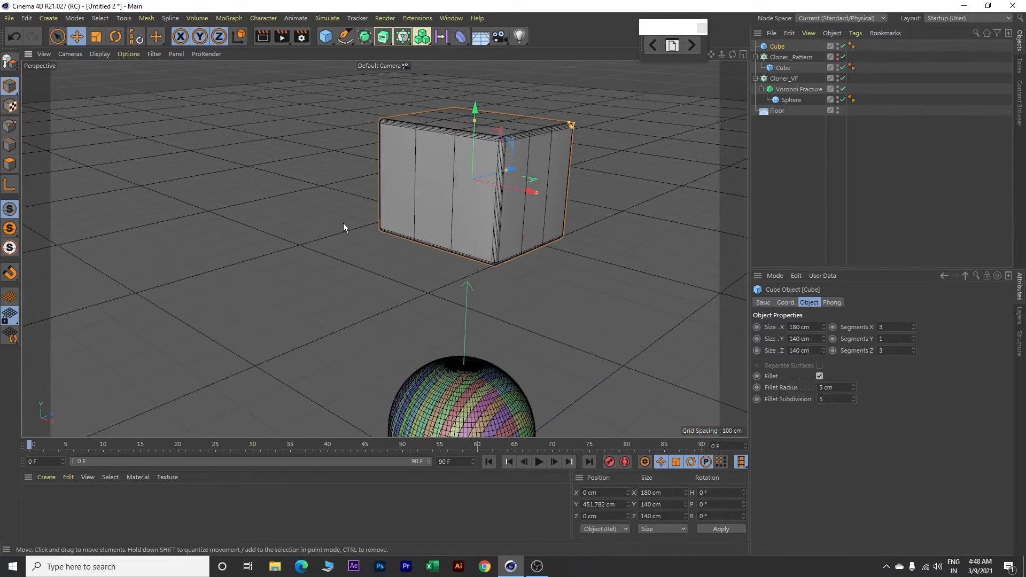
Step: Convert the filleted cube to an editable polygon object and switch to polygon mode
alt+drag(605, 172, 569, 198)
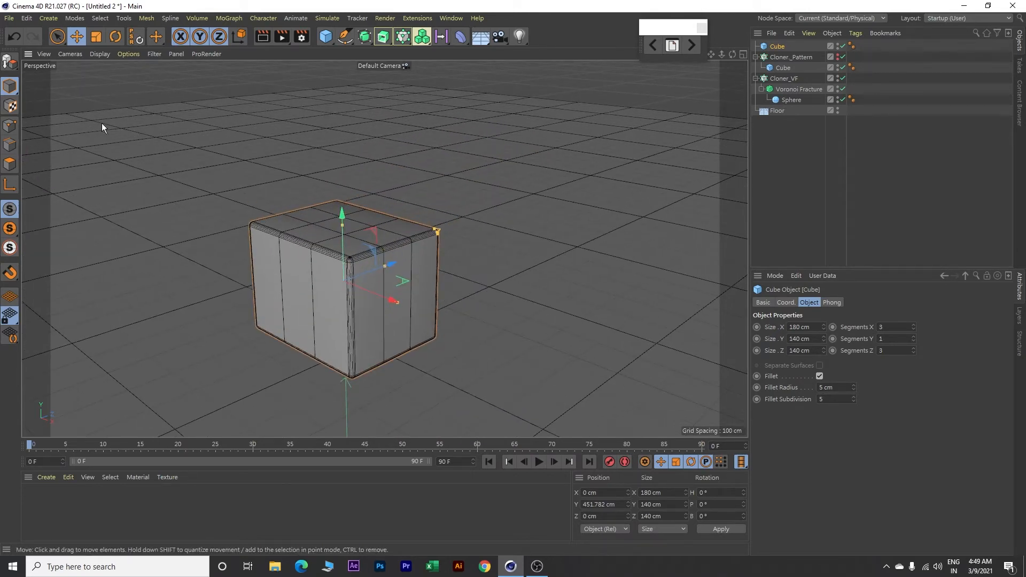
click(9, 63)
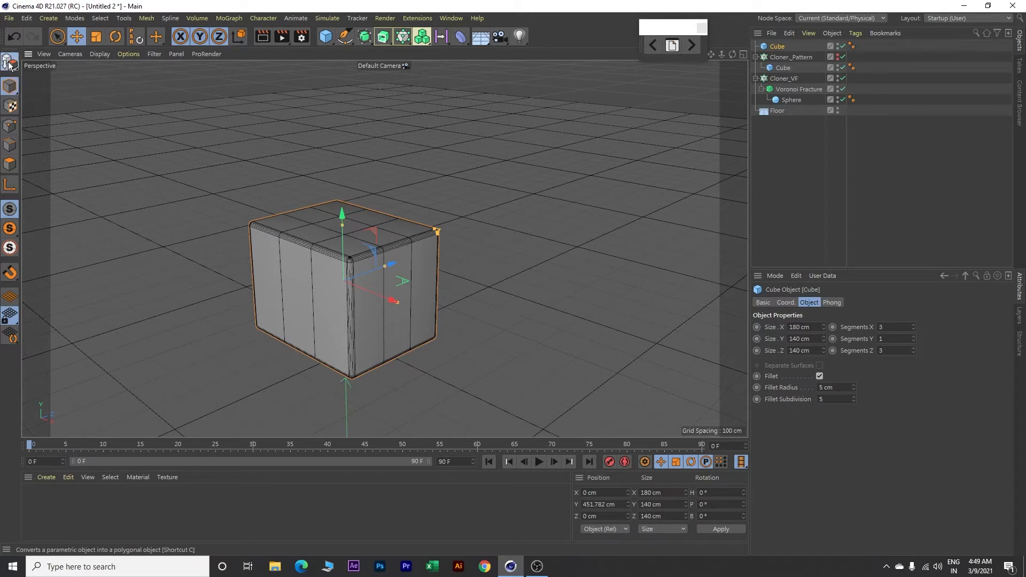
click(9, 165)
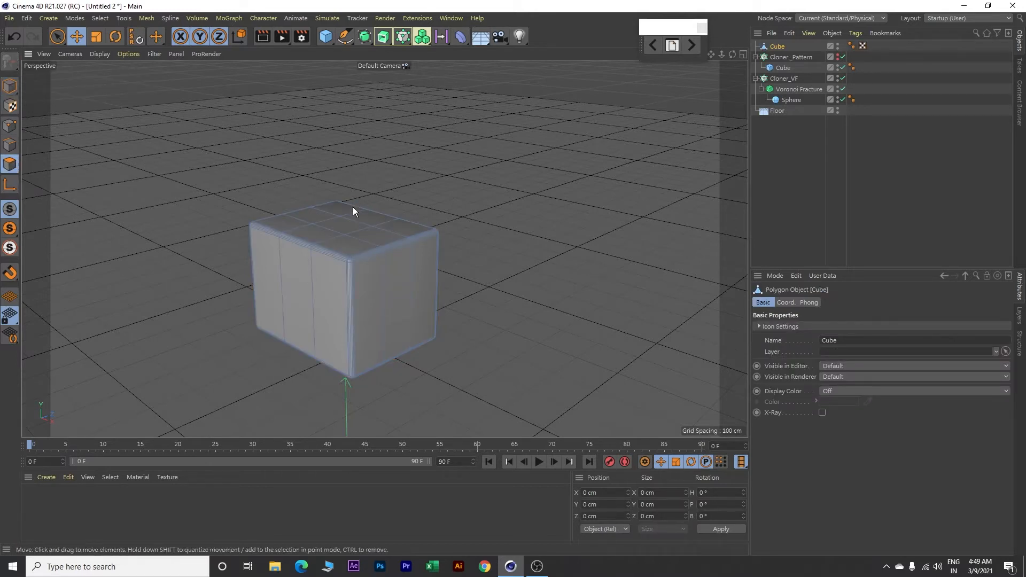
Step: Extrude the centre polygon of the cube's top face by 225 cm to form a hammer-like handle
click(344, 223)
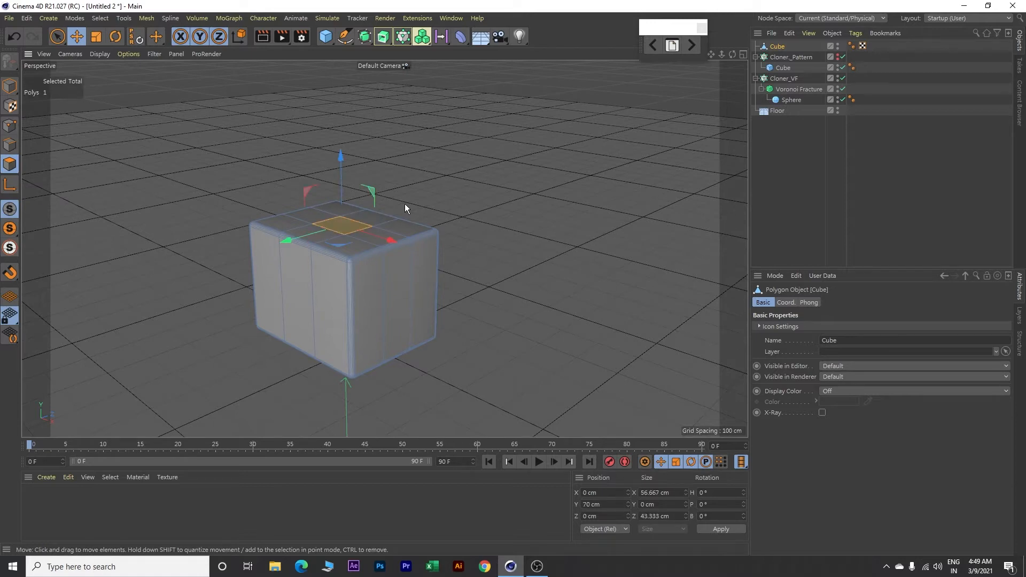
right_click(486, 118)
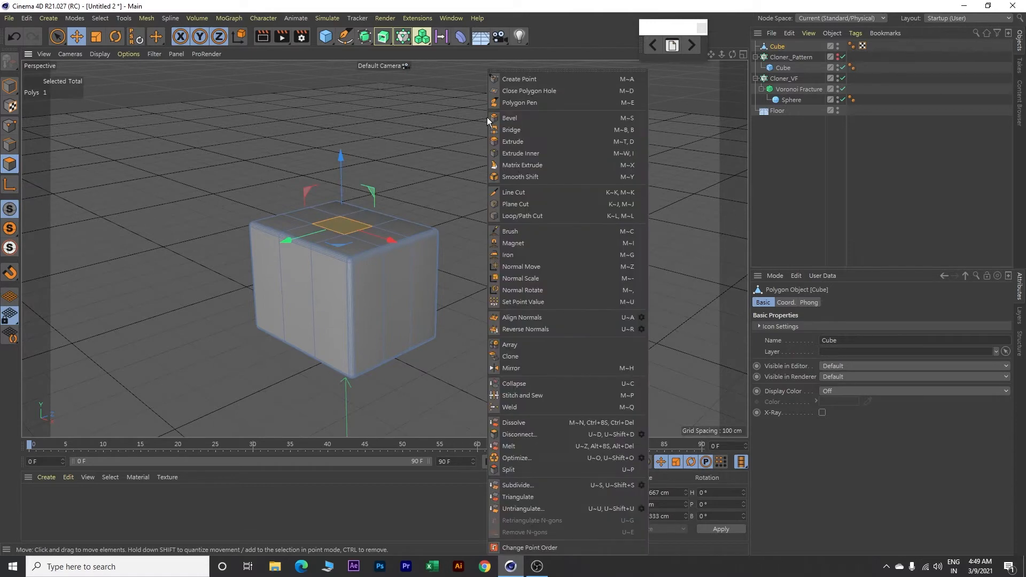
click(512, 142)
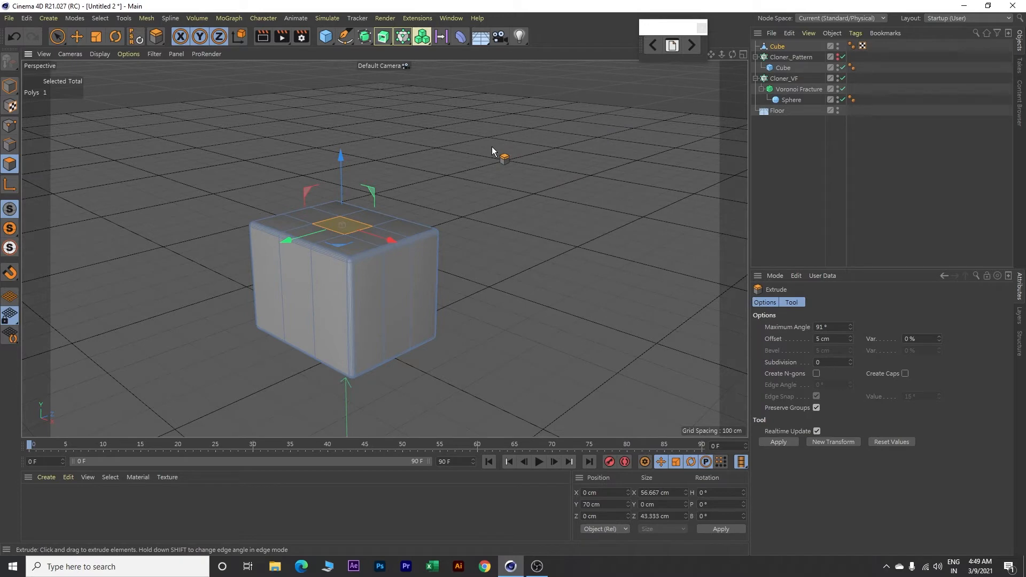
drag(492, 147, 617, 146)
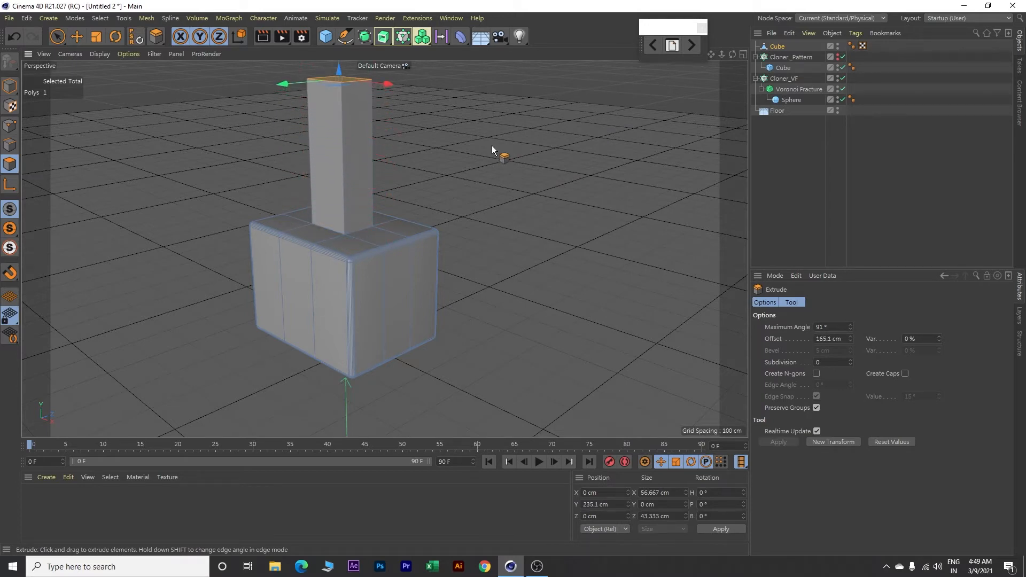
double_click(837, 339)
text(225)
key(Return)
Step: Select the four vertical edges of the extruded handle in edge mode
scroll(471, 266, down, 5)
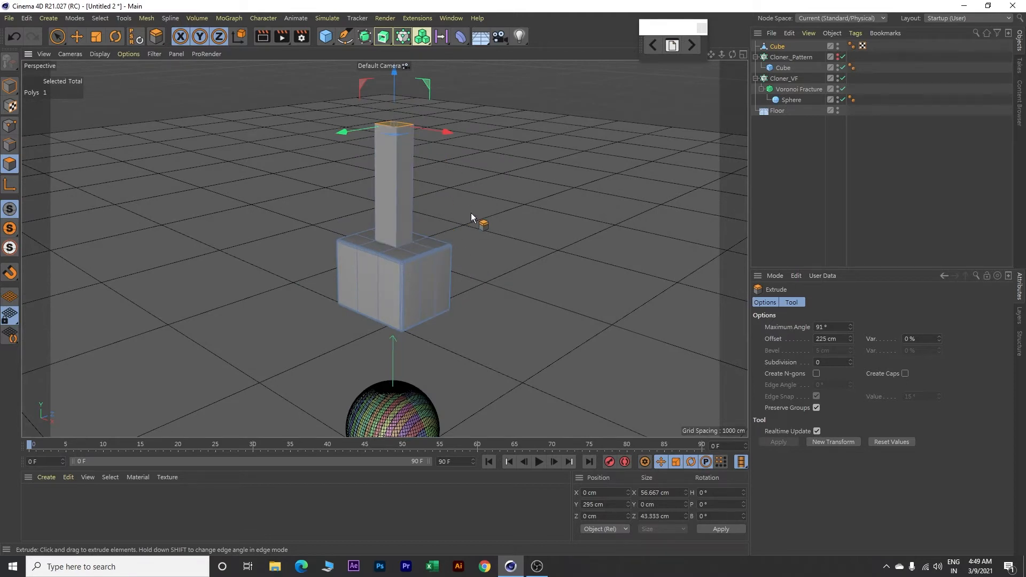
click(9, 144)
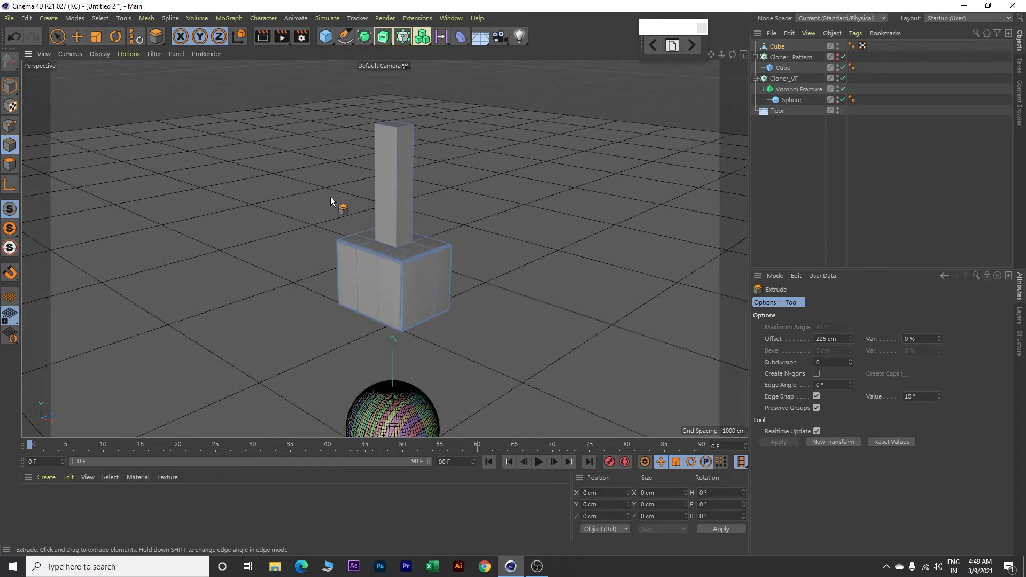
scroll(359, 198, down, 3)
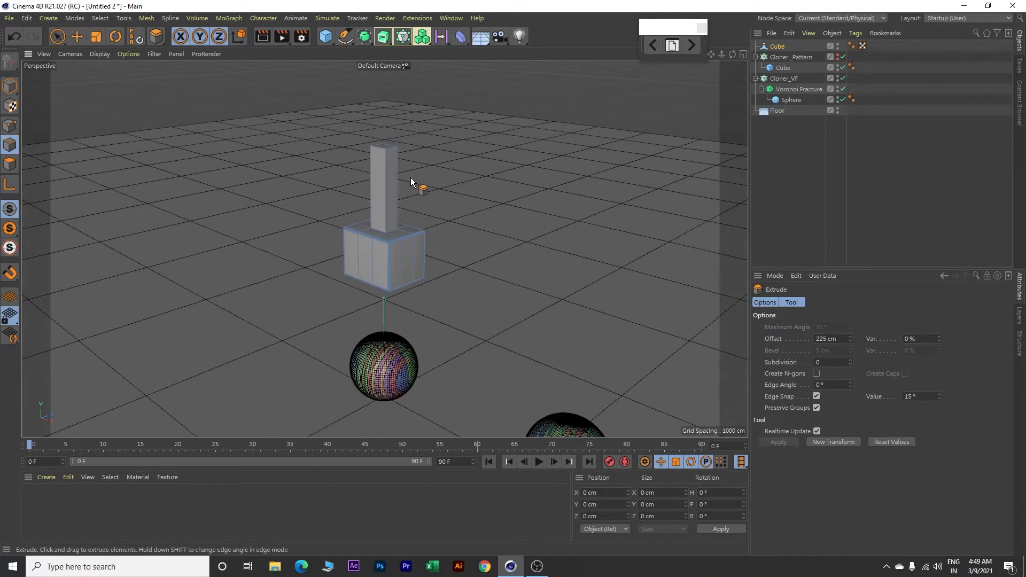
key(e)
click(371, 182)
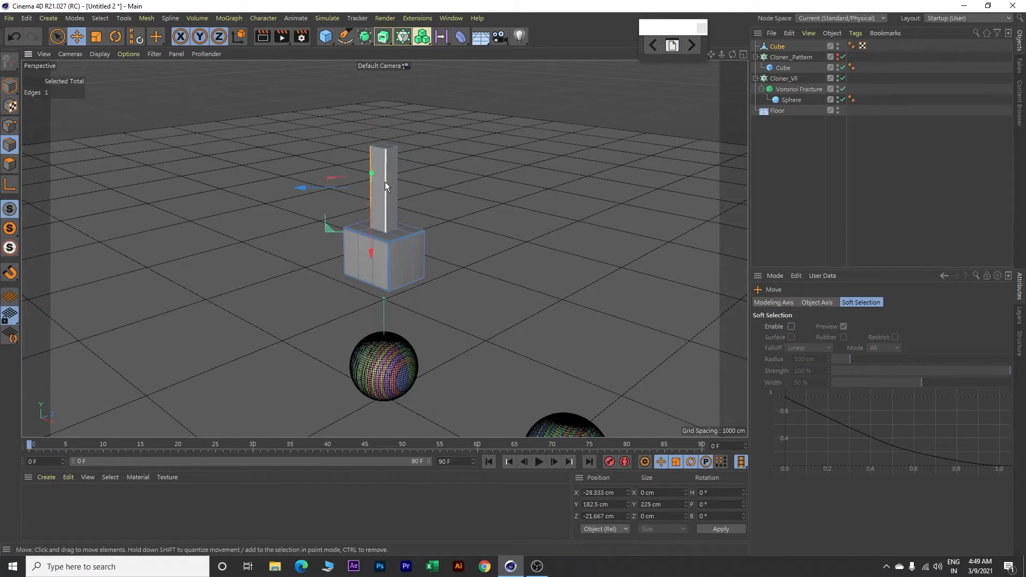
shift+click(385, 182)
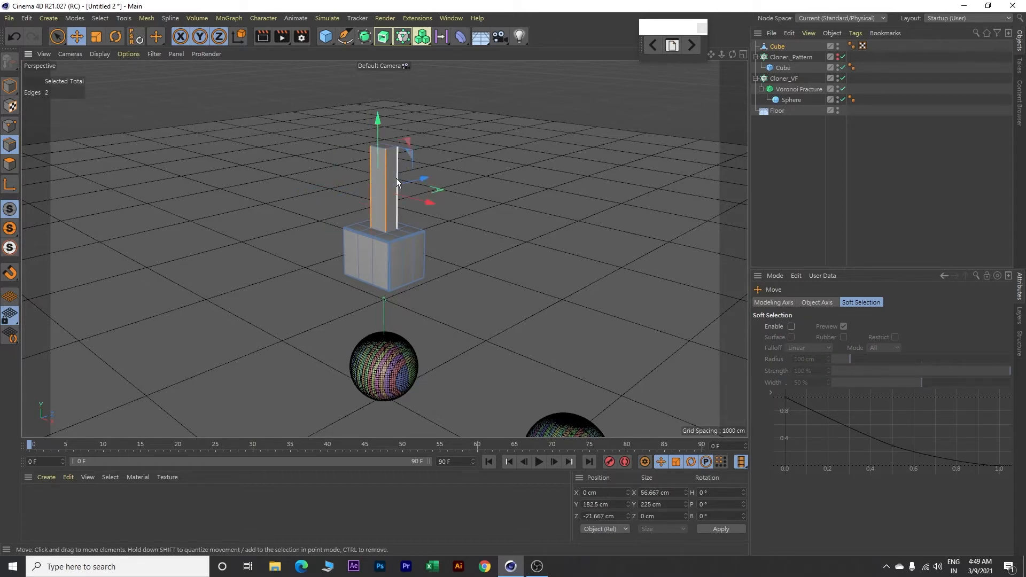
shift+click(396, 178)
scroll(451, 185, down, 3)
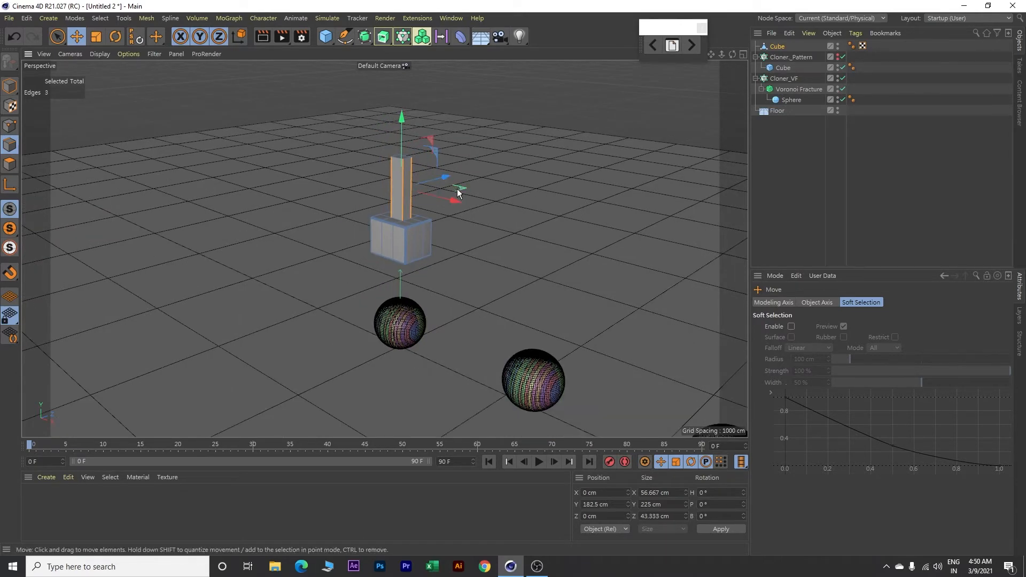
alt+drag(507, 198, 461, 203)
alt+drag(214, 199, 355, 223)
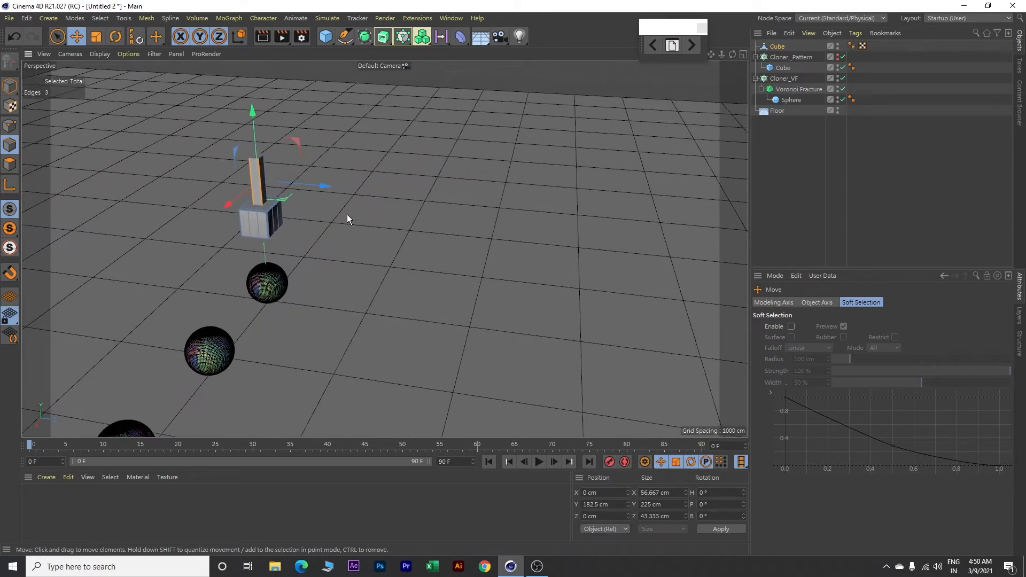
shift+click(264, 170)
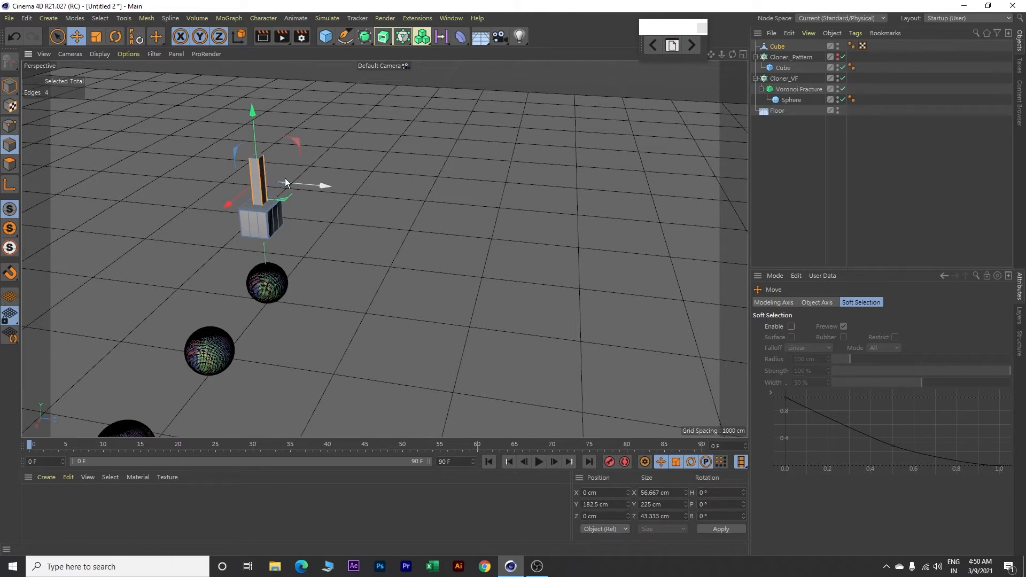
scroll(220, 185, up, 2)
scroll(219, 185, up, 3)
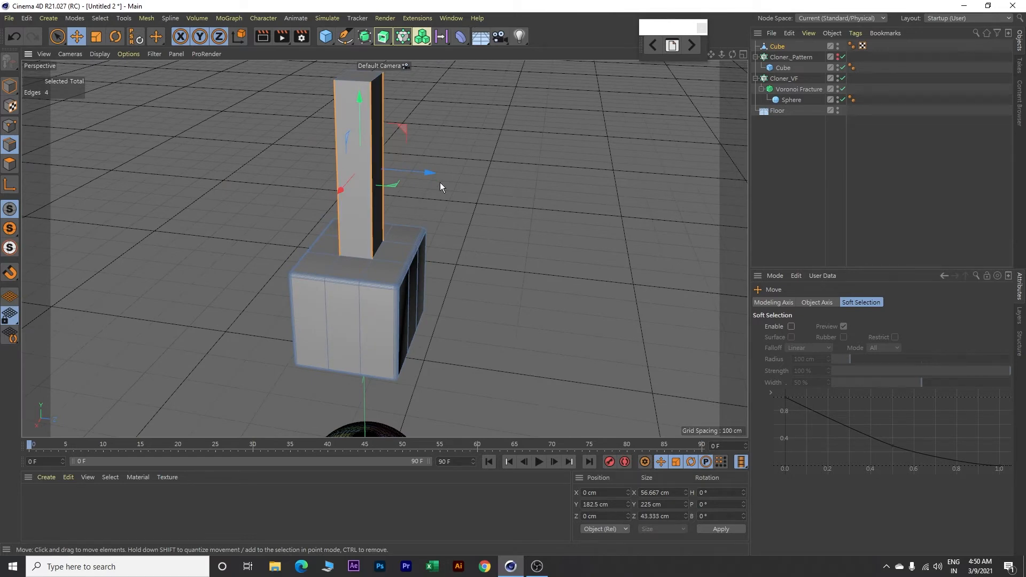
Step: Bevel the handle's four vertical edges with an offset of 20 cm and a subdivision of 10
right_click(540, 124)
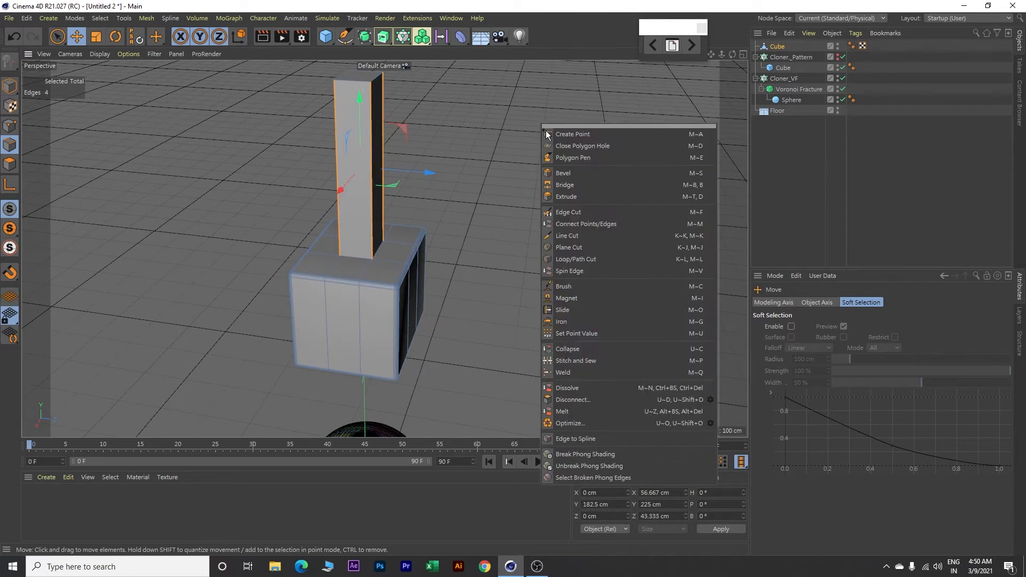
click(564, 175)
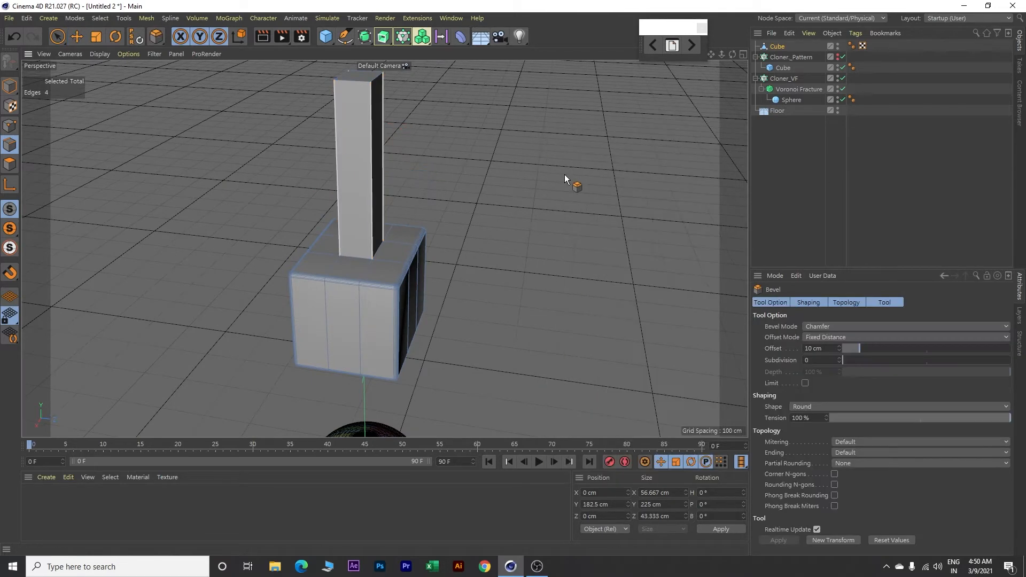
click(840, 358)
click(840, 357)
click(840, 358)
click(840, 358)
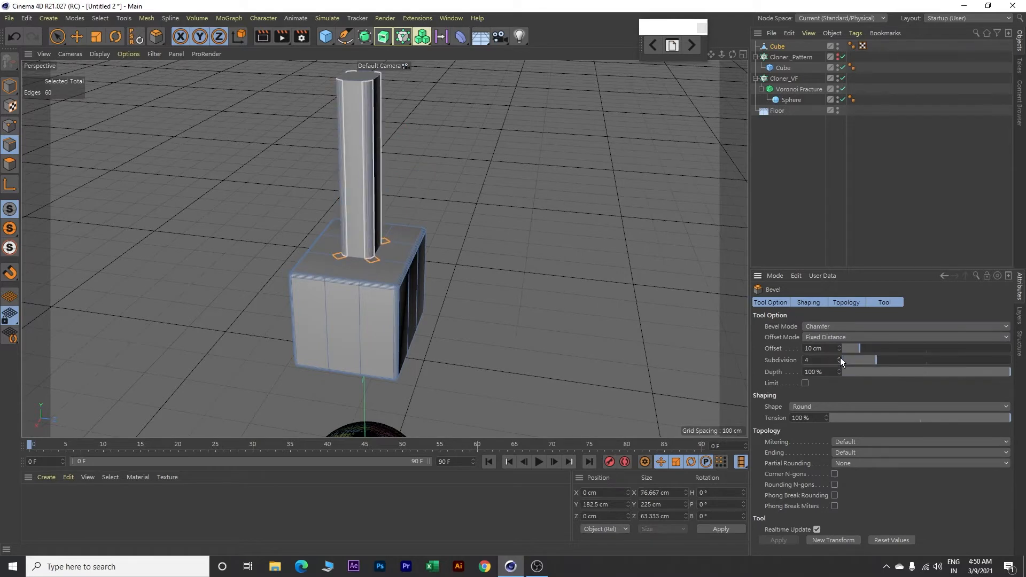
text(10)
key(Return)
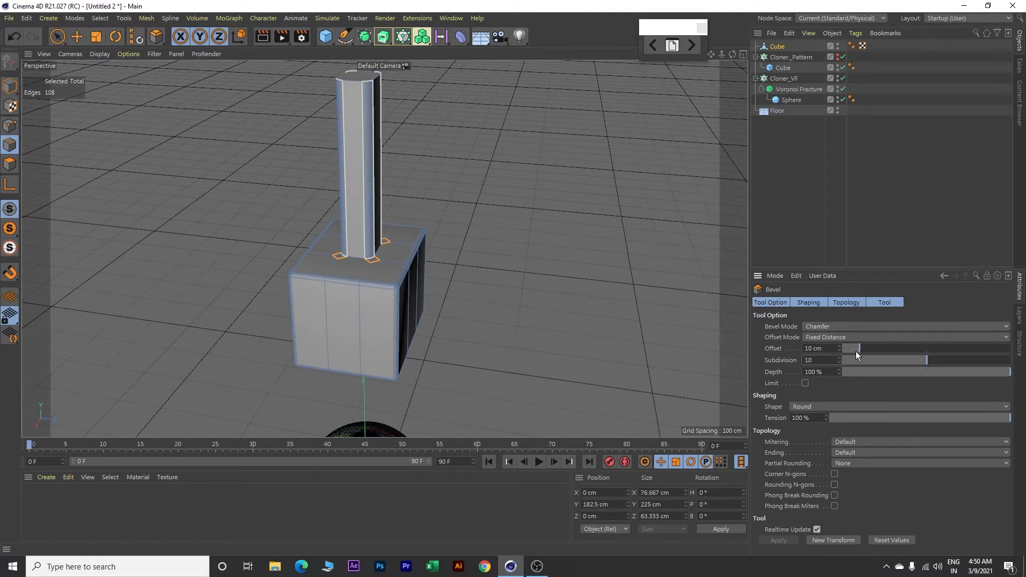
mouse_move(860, 348)
mouse_down()
mouse_move(887, 350)
mouse_move(876, 350)
mouse_up()
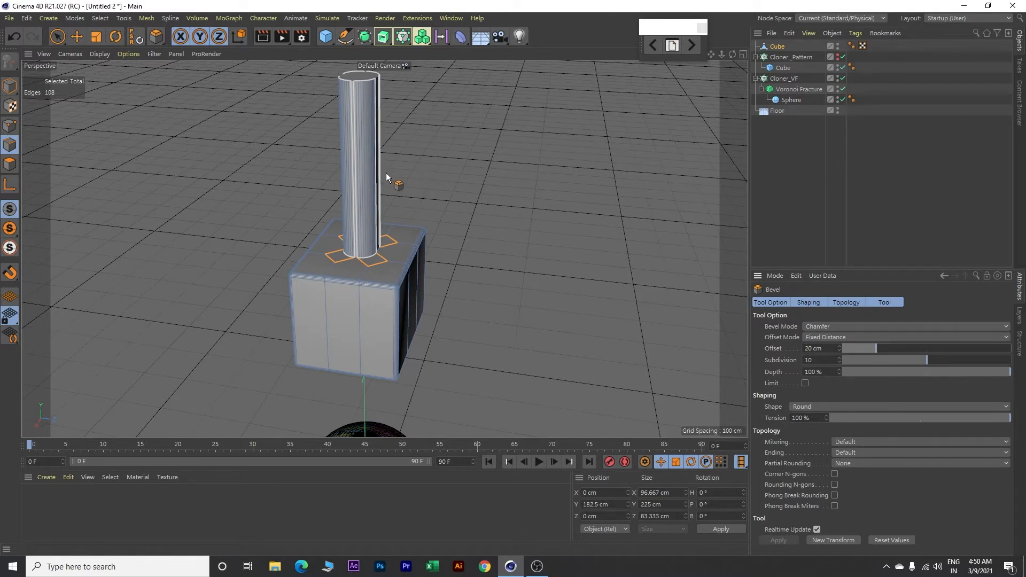
key(e)
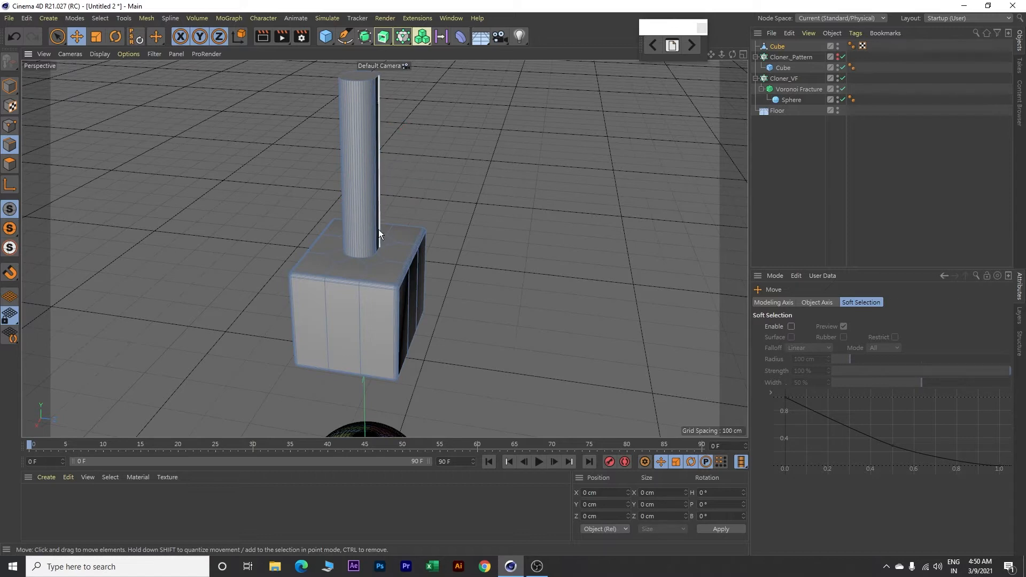
Step: Create a new material and set its colour to red with RGB values 232, 14, 28
double_click(78, 508)
double_click(35, 497)
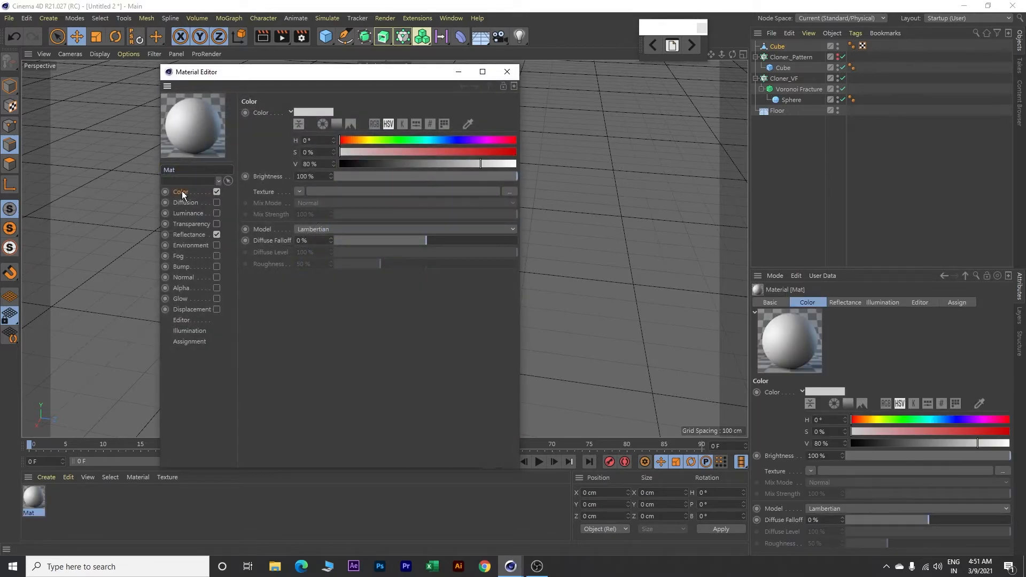
click(374, 124)
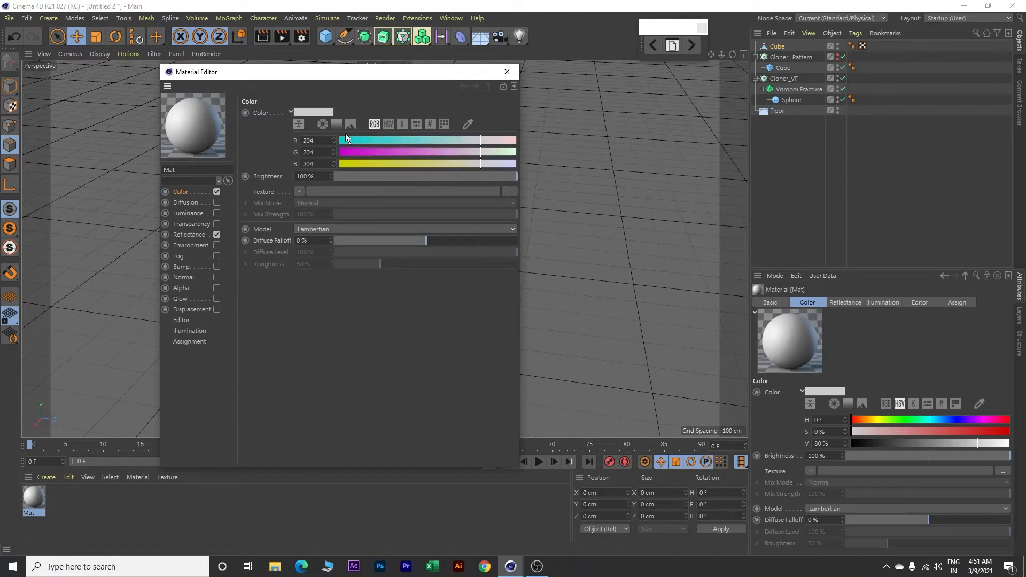
drag(321, 142, 291, 141)
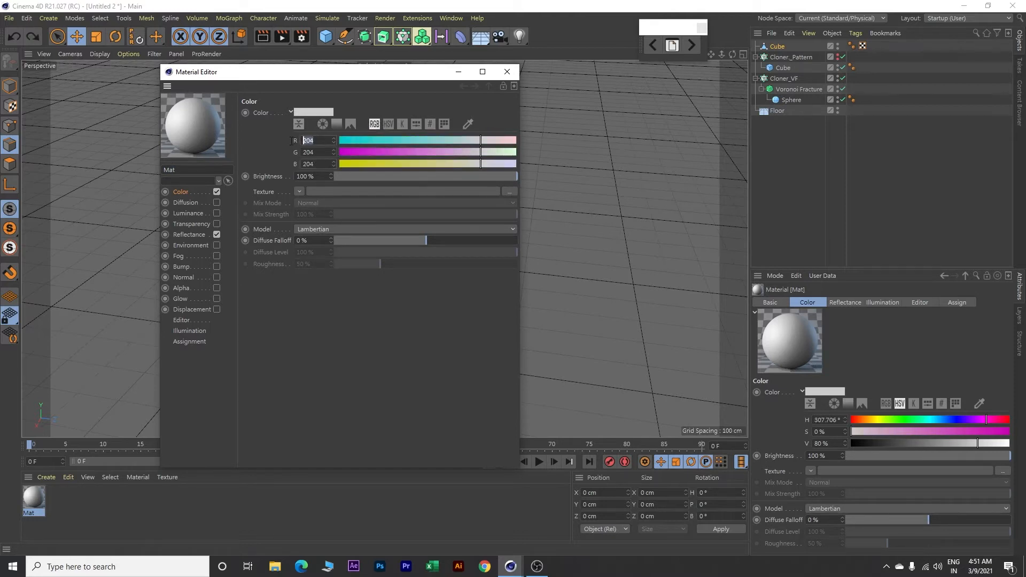
text(232)
key(Tab)
text(14)
key(Tab)
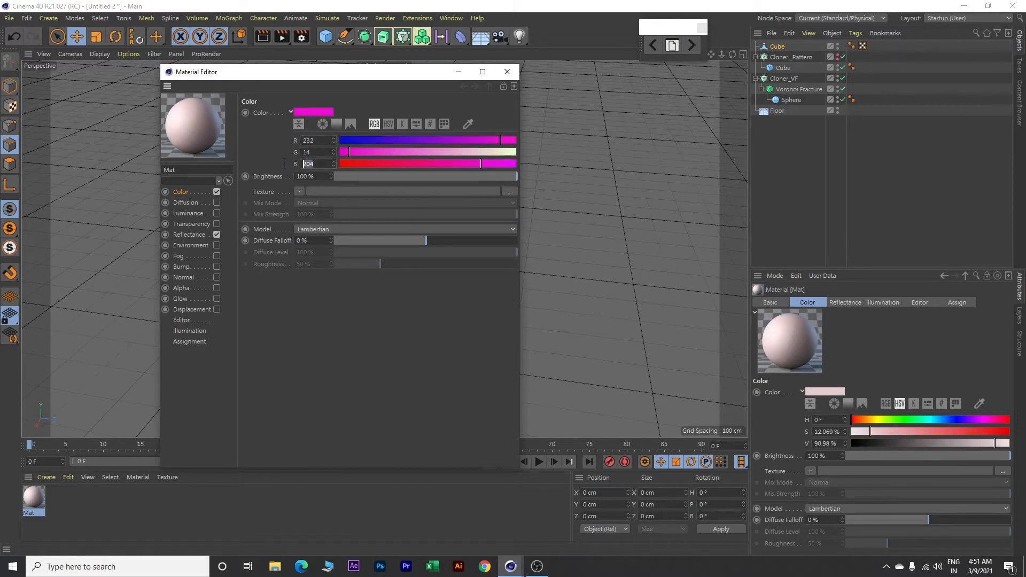
text(28)
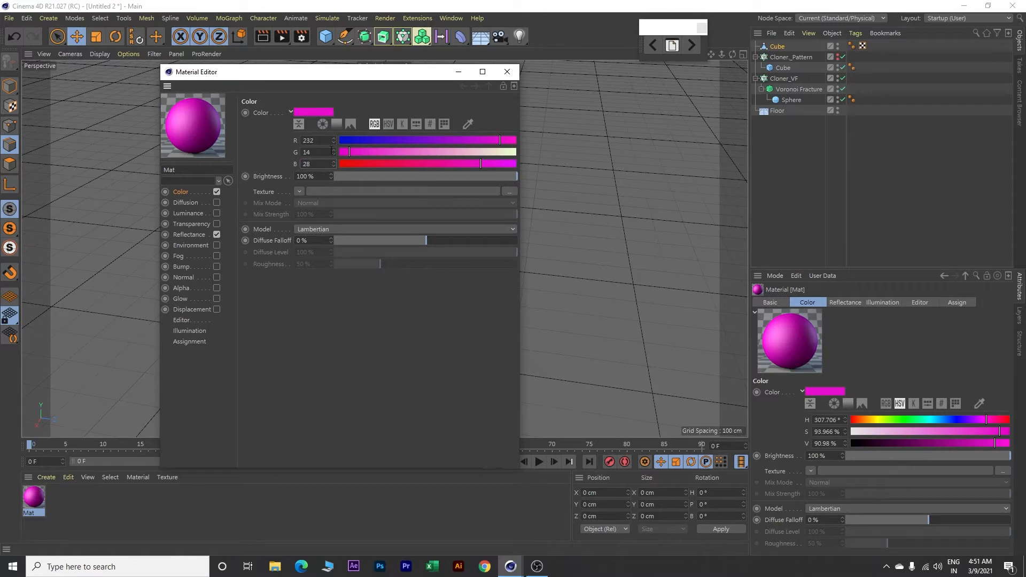
key(Return)
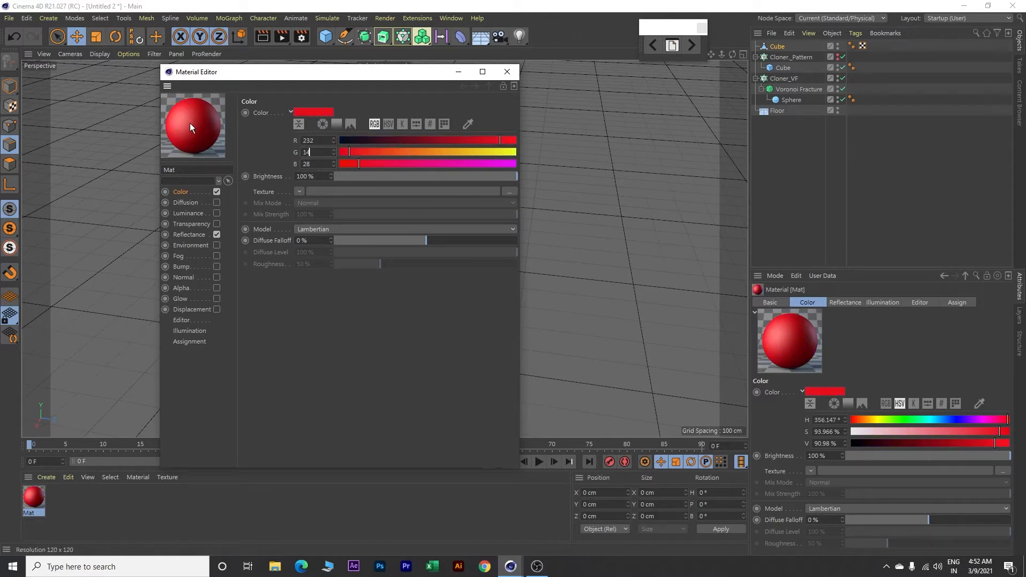
Step: Add a Reflection (Legacy) layer to the red material's reflectance and set the layer's roughness to 0%
click(201, 235)
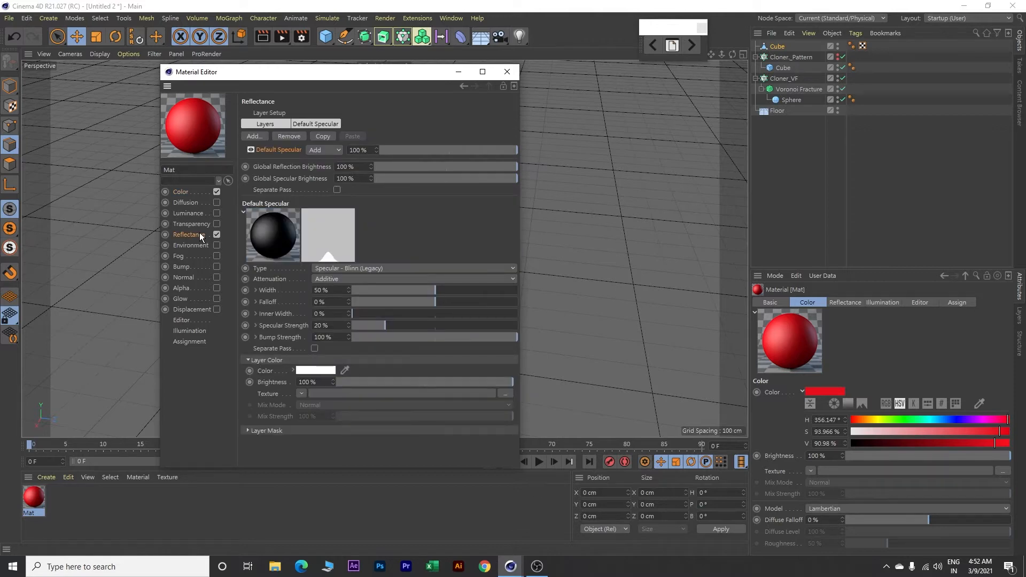
click(265, 124)
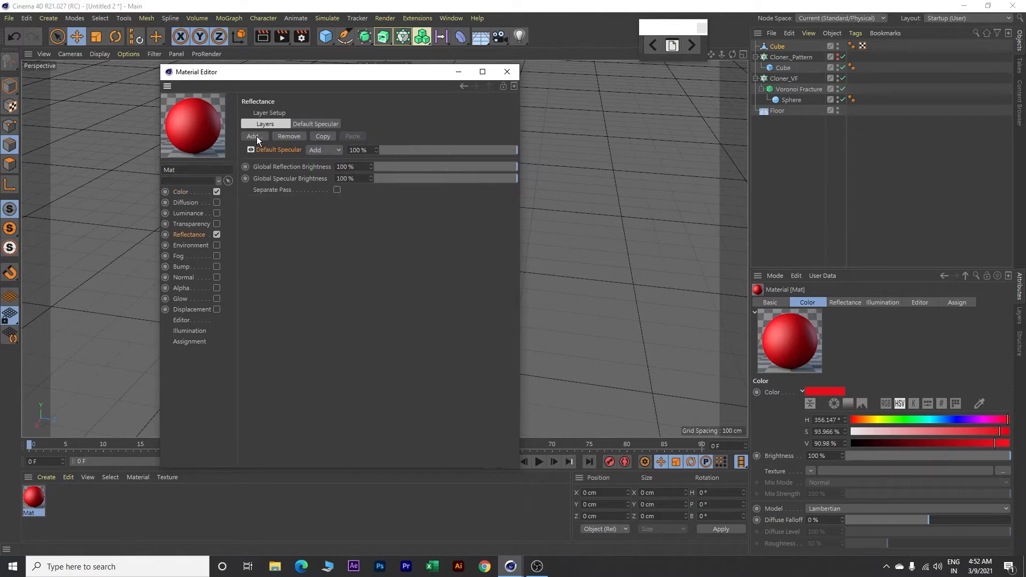
click(257, 136)
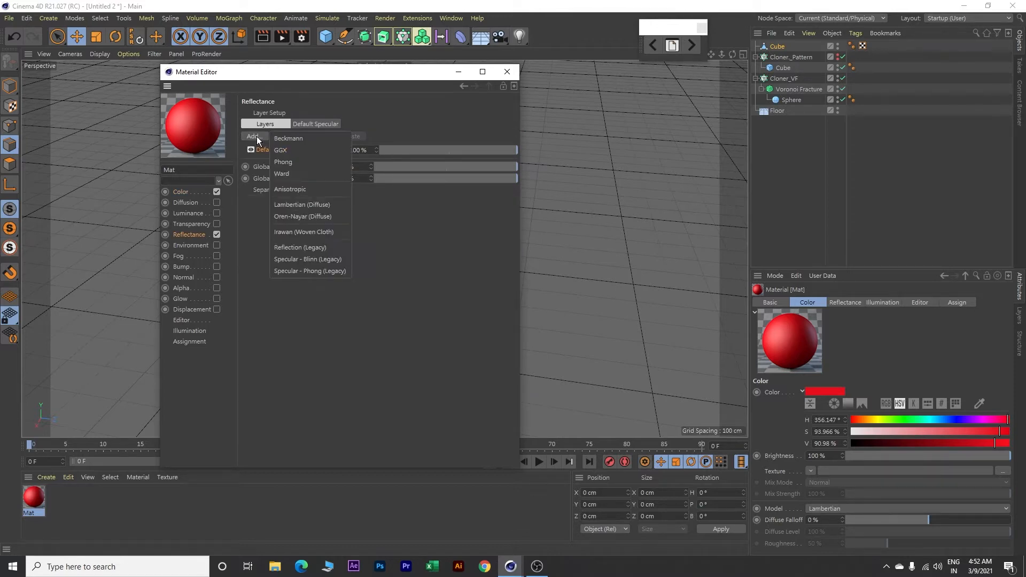
click(287, 248)
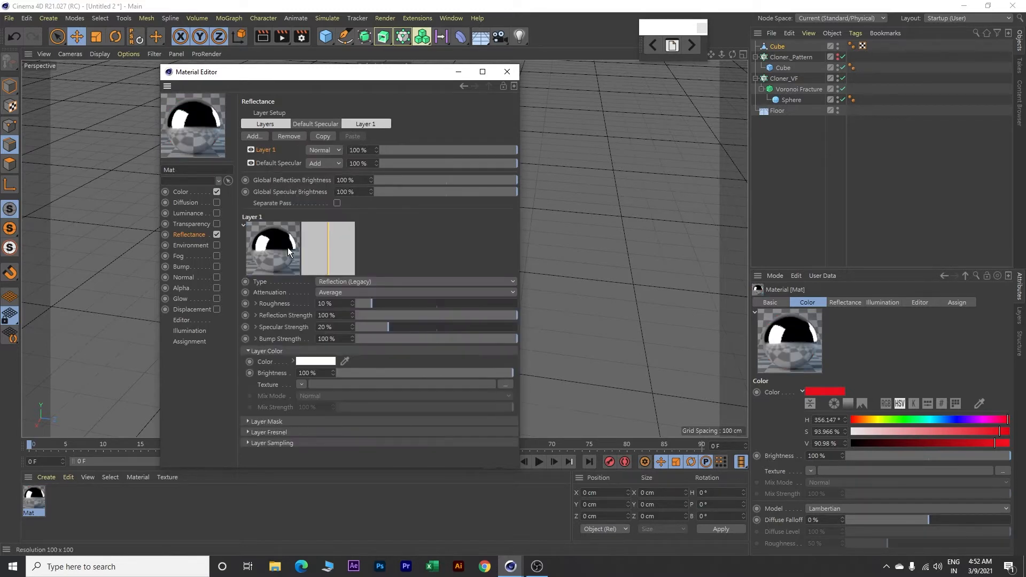
click(370, 124)
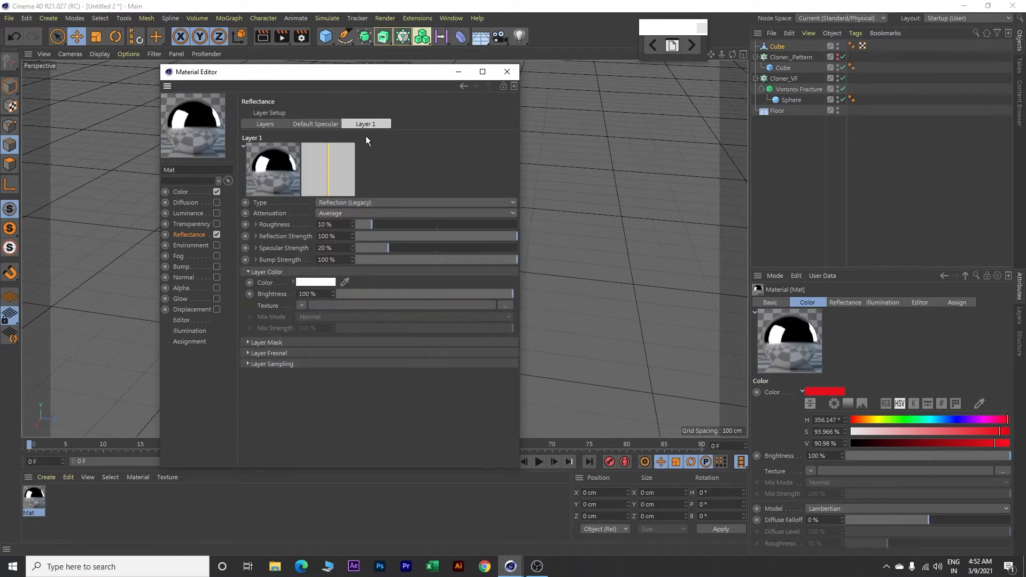
double_click(335, 224)
text(0)
key(Return)
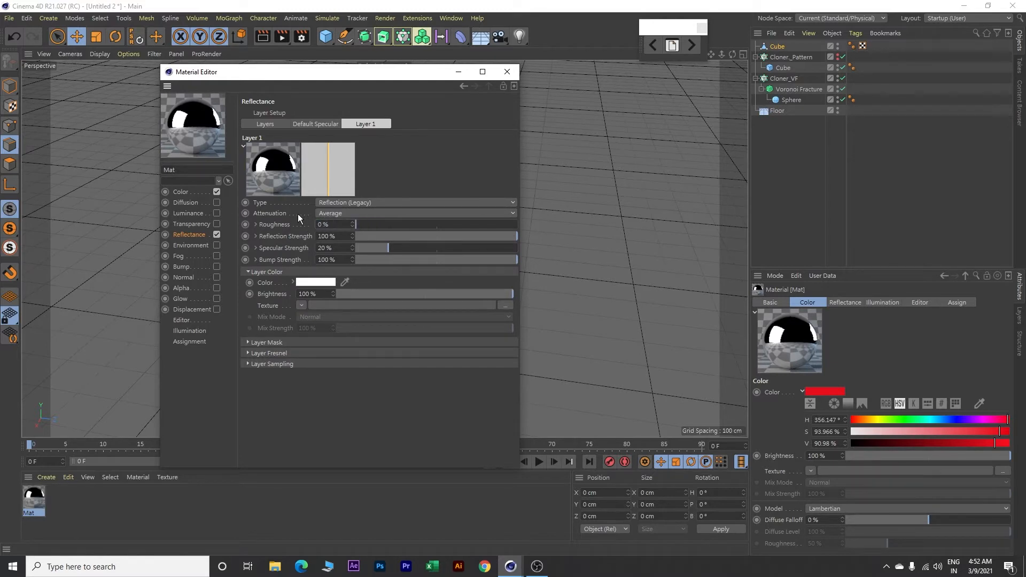
Step: Set the layer colour brightness of the red material's reflection layer to 30%
drag(513, 295, 467, 301)
drag(316, 294, 269, 292)
text(30)
key(Return)
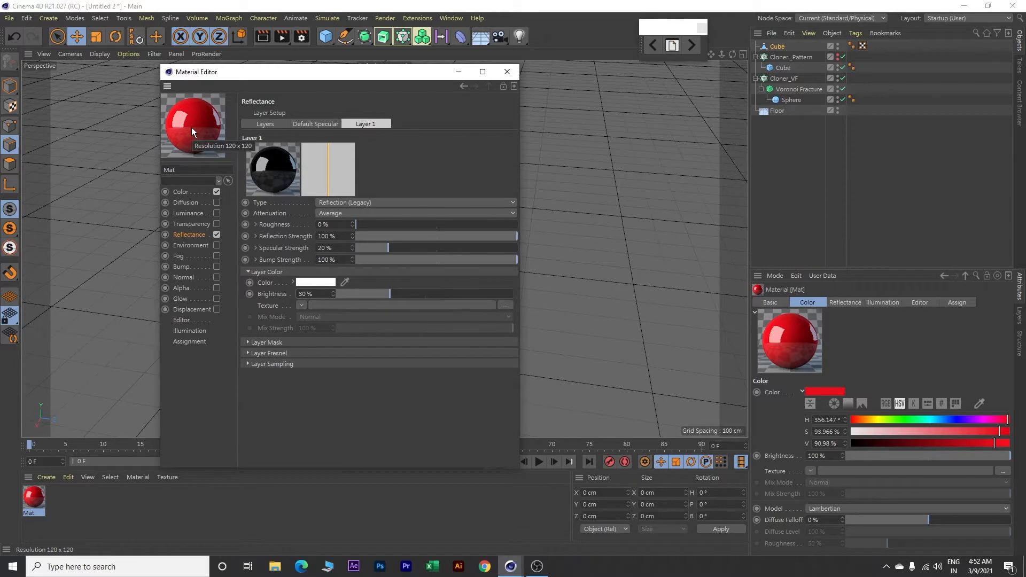
Step: Close the material editor and apply the red material to the whole hammer
click(506, 71)
drag(34, 497, 237, 398)
drag(346, 312, 347, 312)
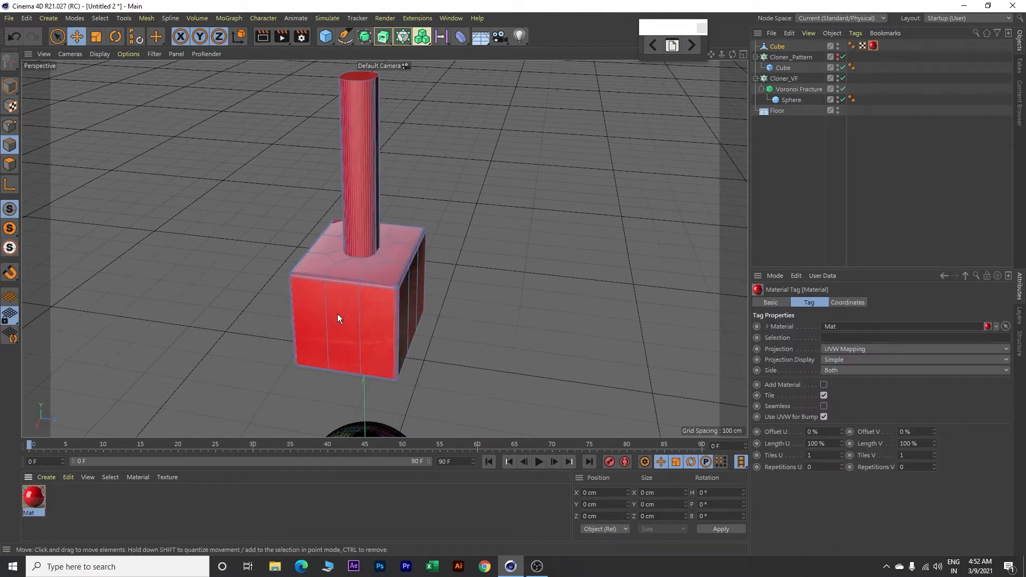
Step: Duplicate the red material and change one copy's colour to blue with RGB values 14, 177, 232
click(36, 492)
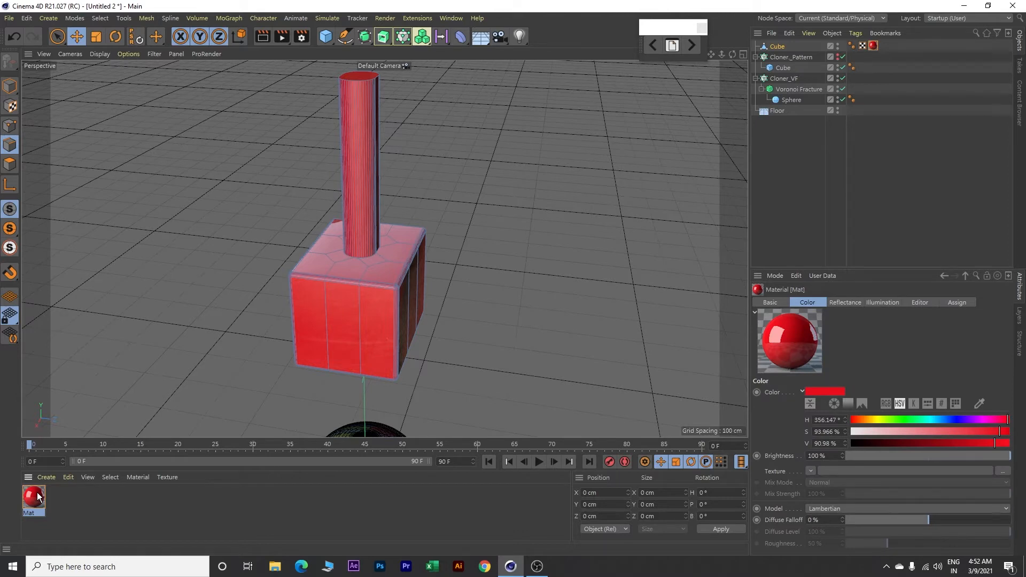
key(ctrl+v)
double_click(33, 498)
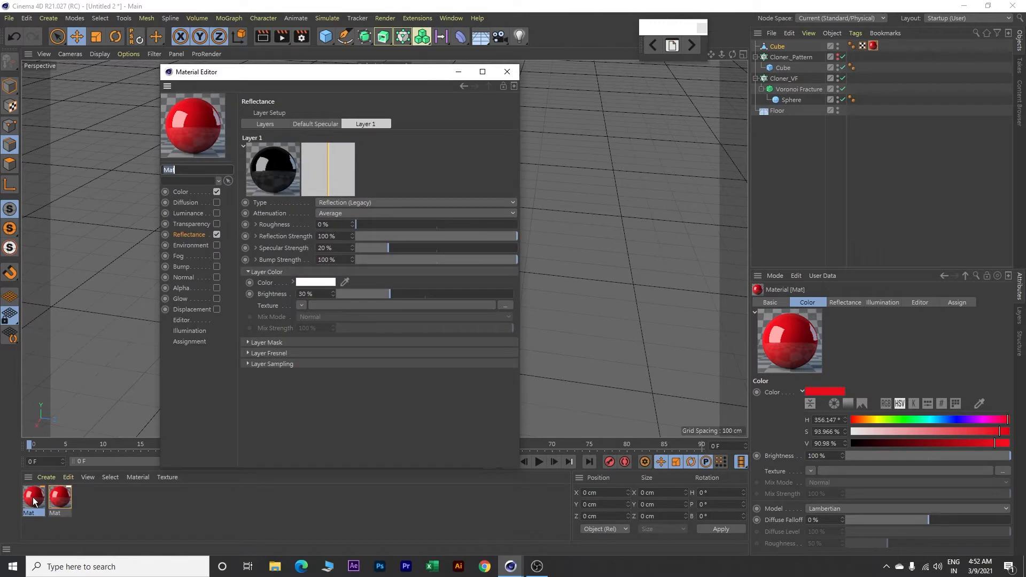
click(181, 193)
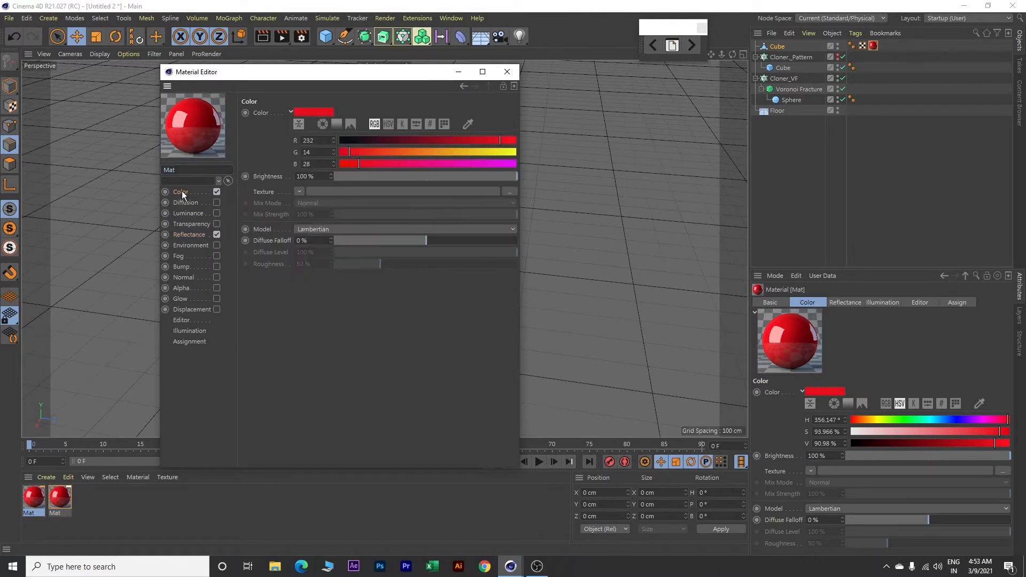
click(337, 125)
click(414, 196)
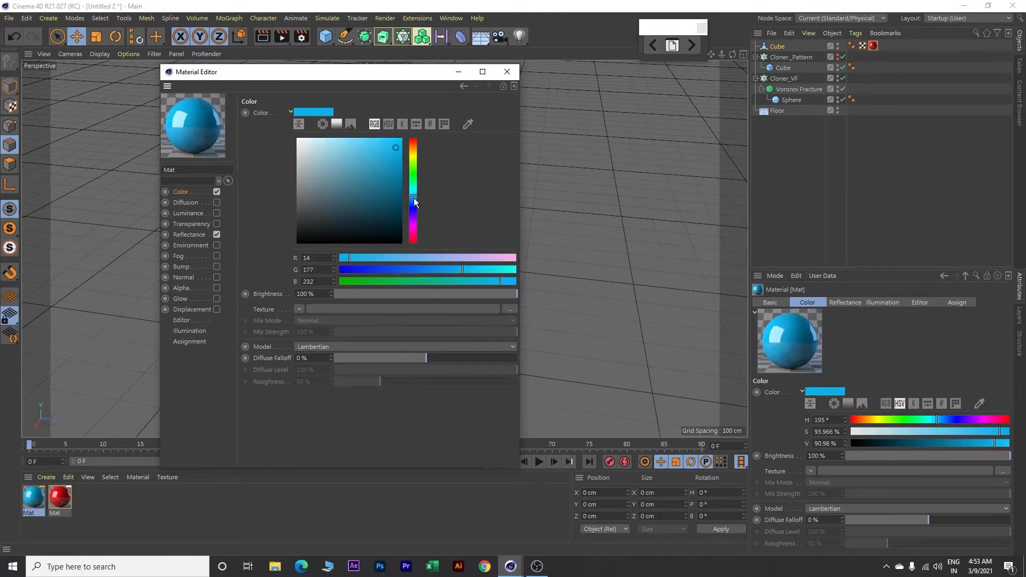
click(507, 71)
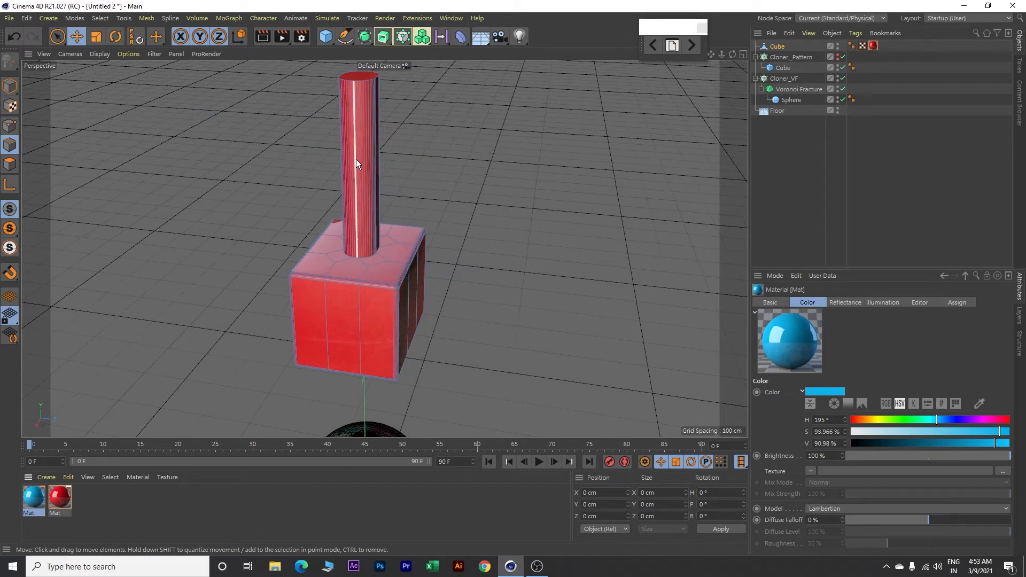
Step: Loop-select the polygons around the hammer handle's side and apply the blue material to them
click(102, 19)
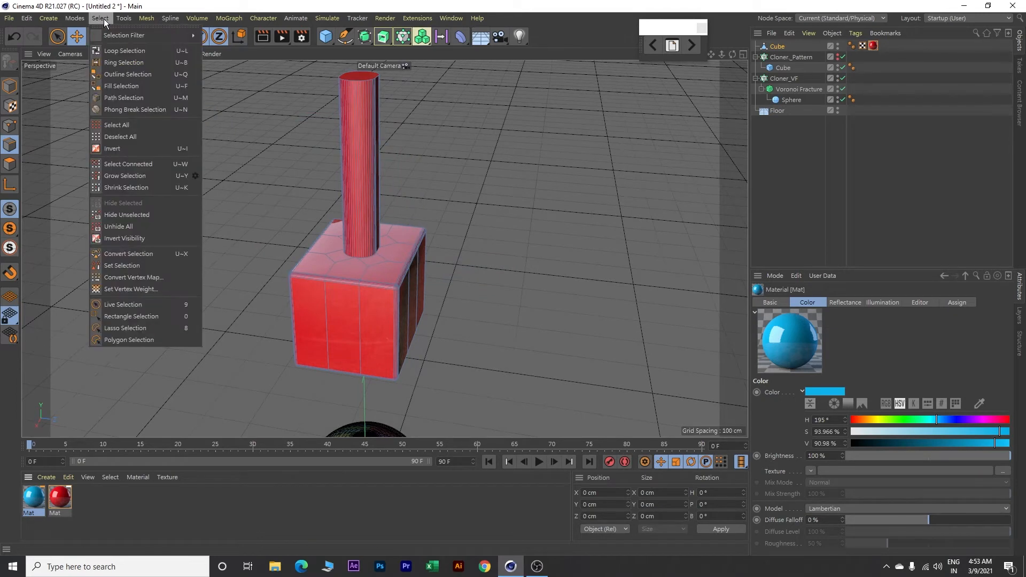
click(119, 49)
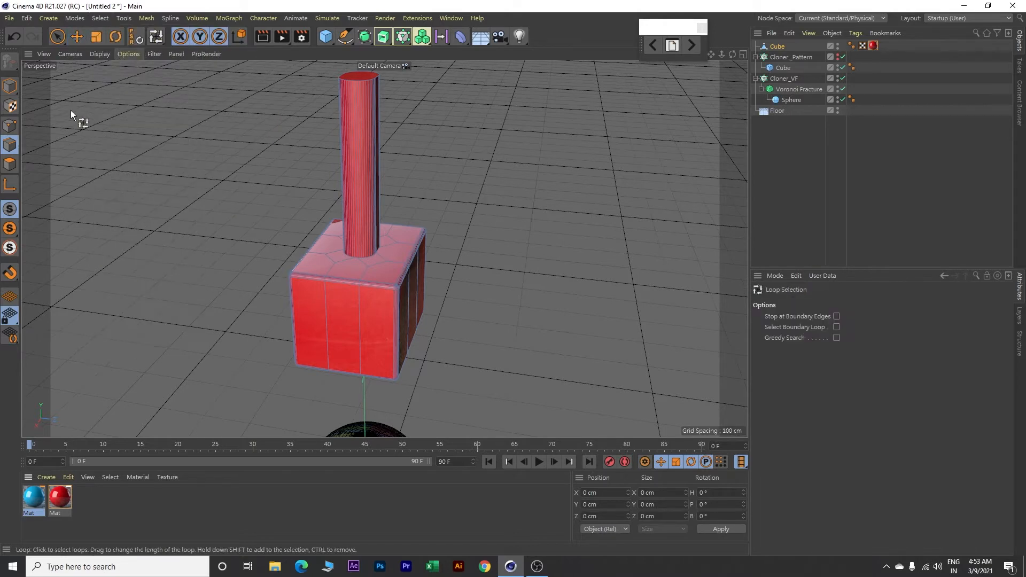
click(11, 165)
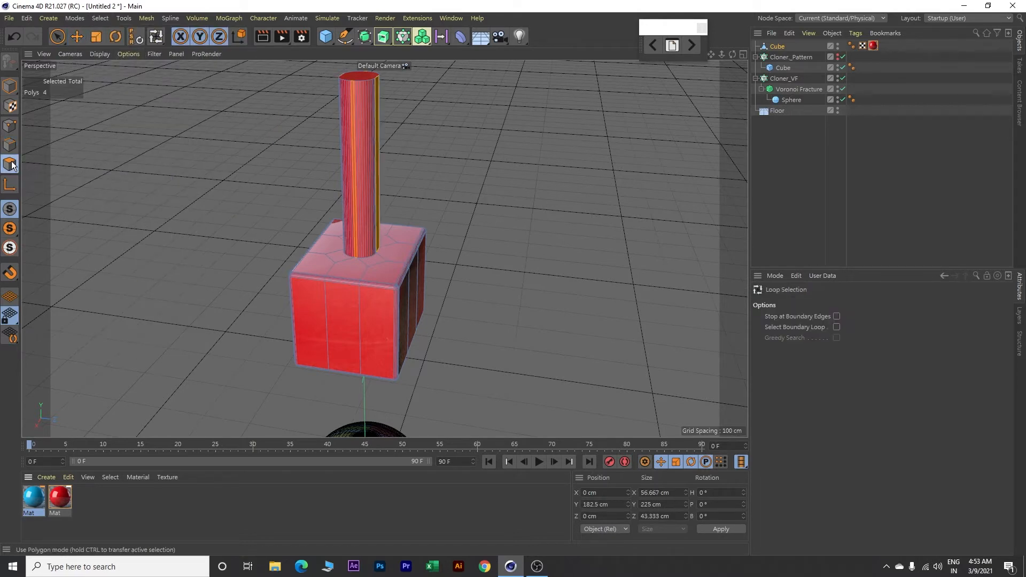
click(365, 162)
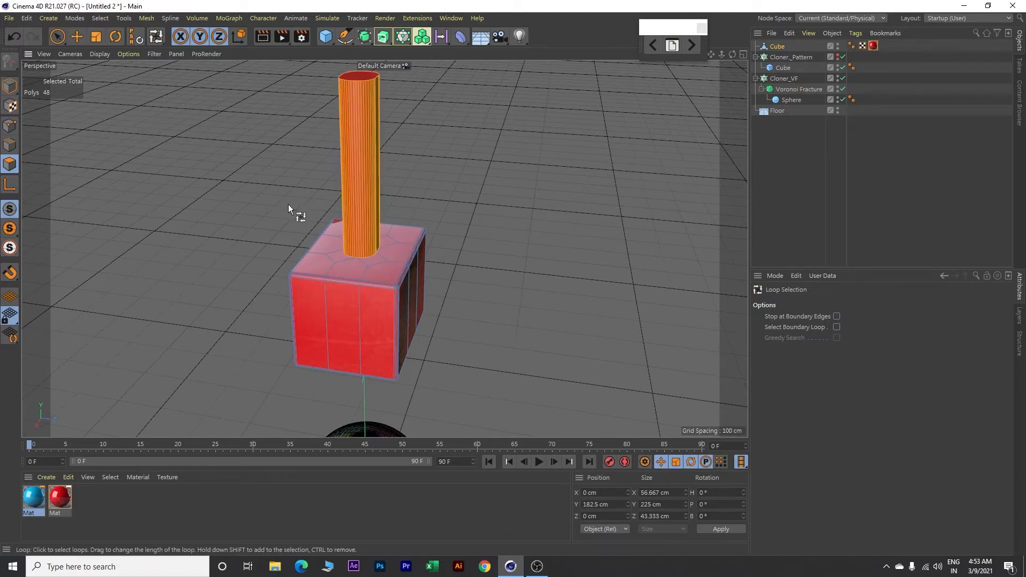
right_click(36, 499)
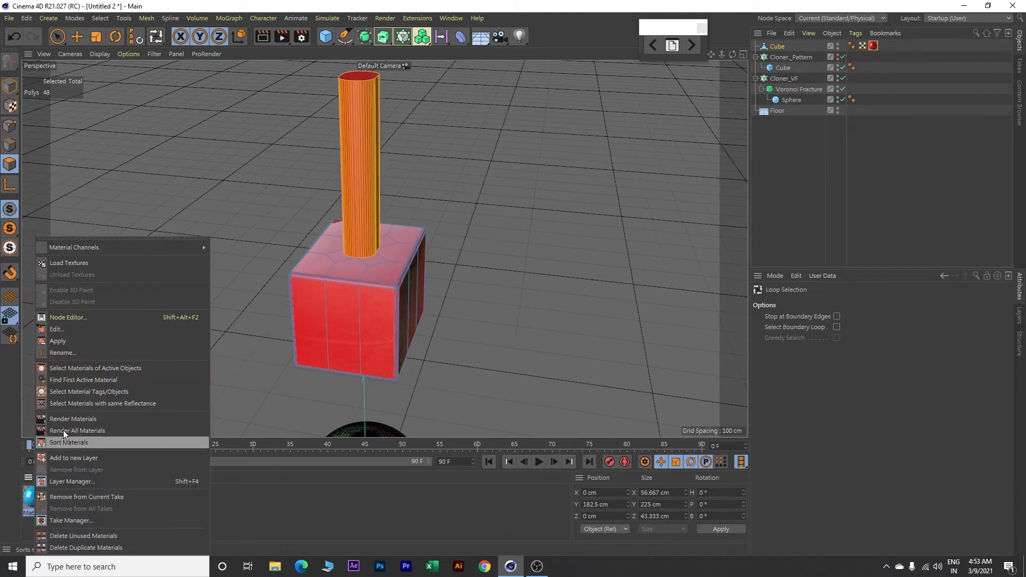
click(69, 341)
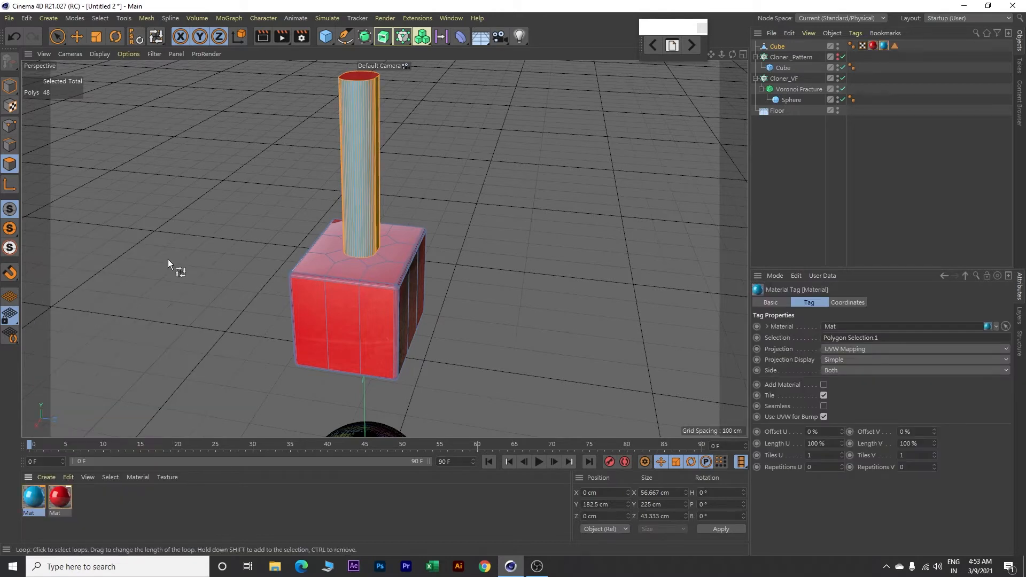
Step: Select the polygon capping the top of the handle and apply the blue material to it
key(e)
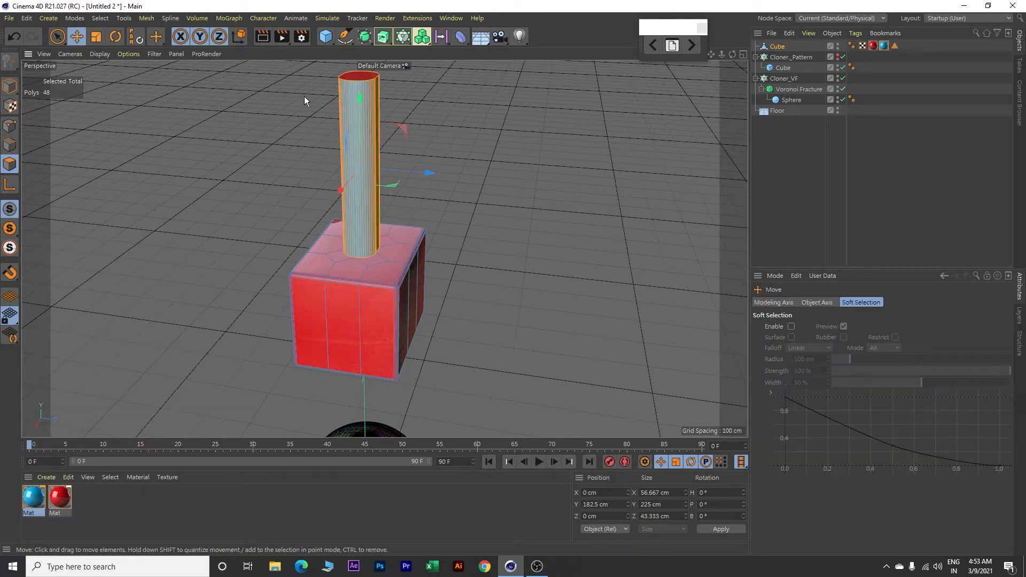
click(358, 75)
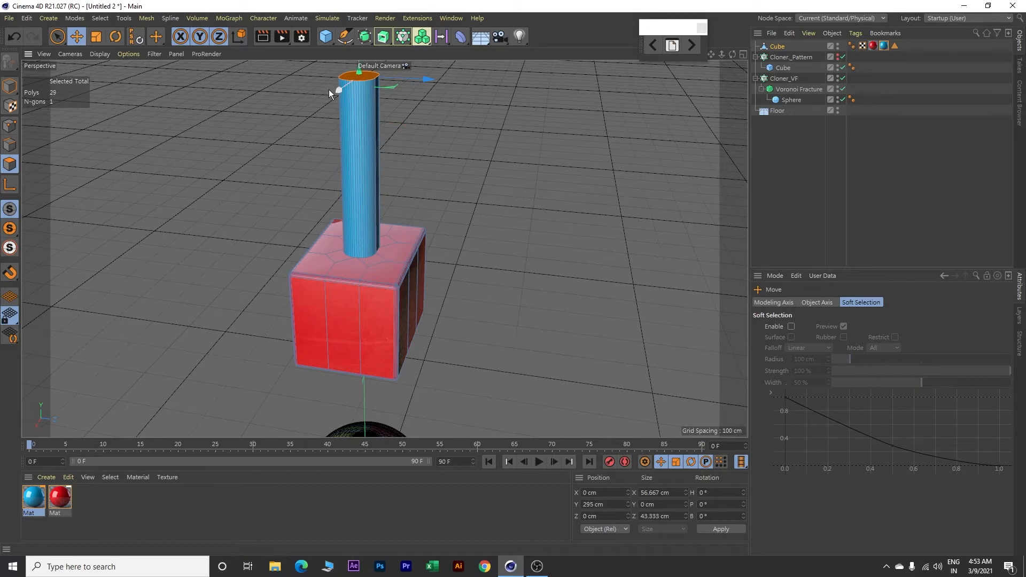
right_click(35, 501)
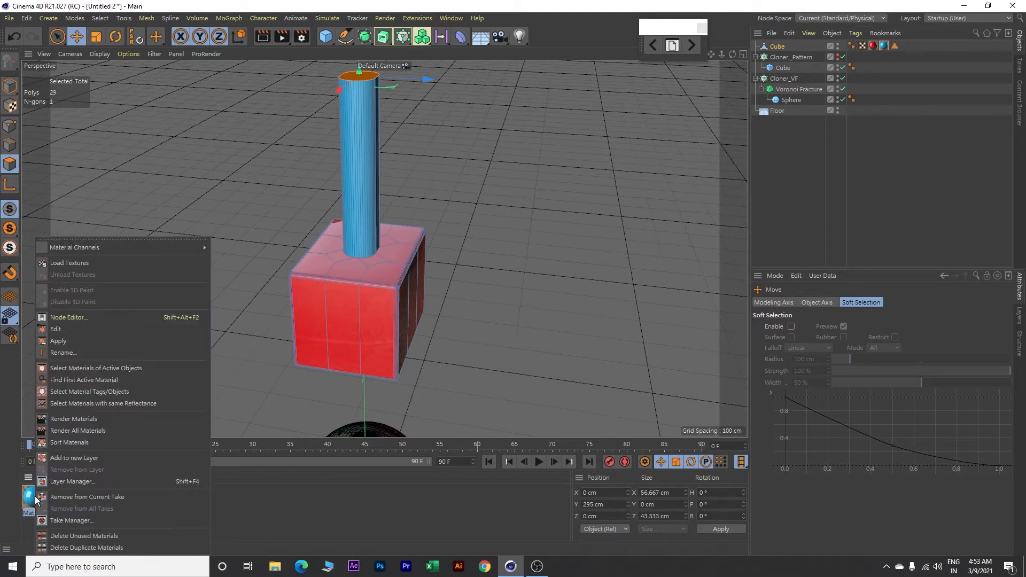
click(75, 343)
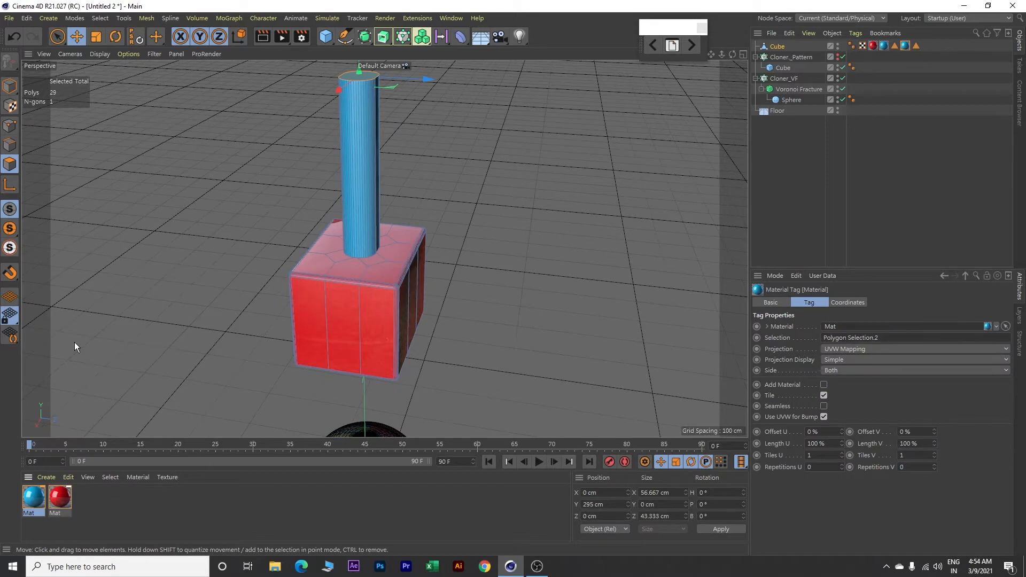
Step: Switch the perspective view's display mode to Gouraud Shading without lines, with the hammer and spheres in view
scroll(146, 302, down, 6)
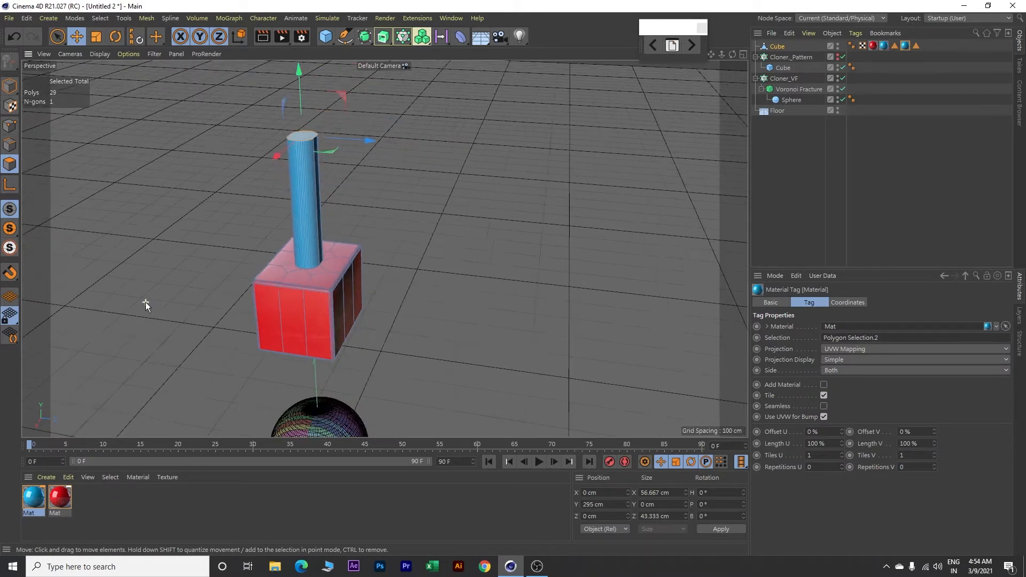
scroll(146, 302, down, 2)
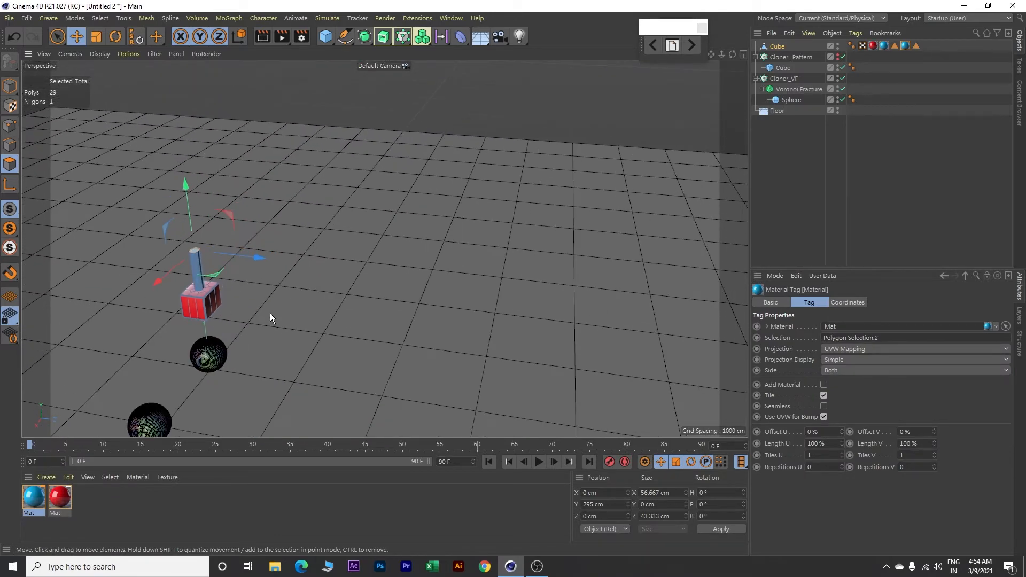
alt+middle_drag(296, 288, 443, 185)
click(99, 54)
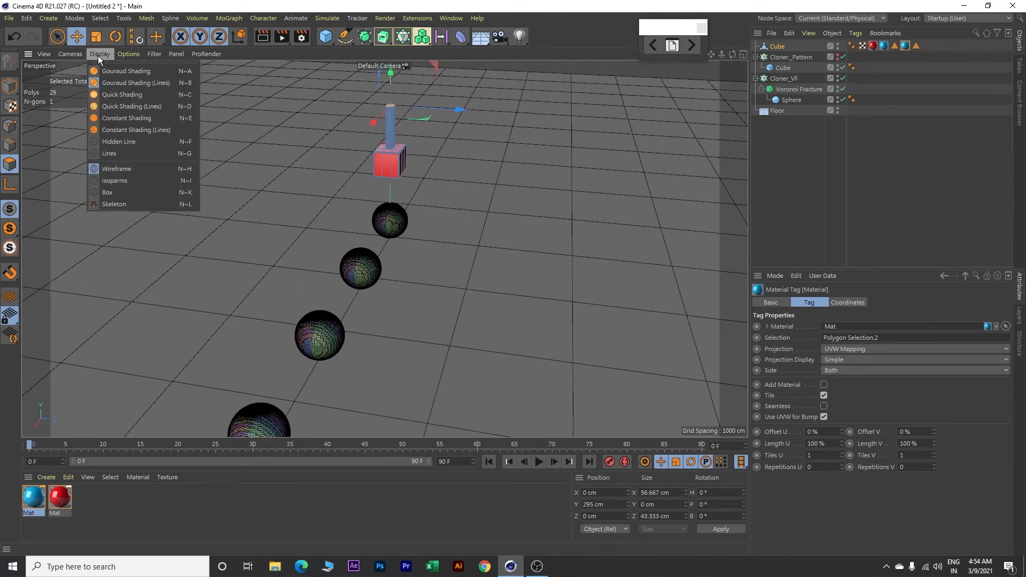
click(110, 71)
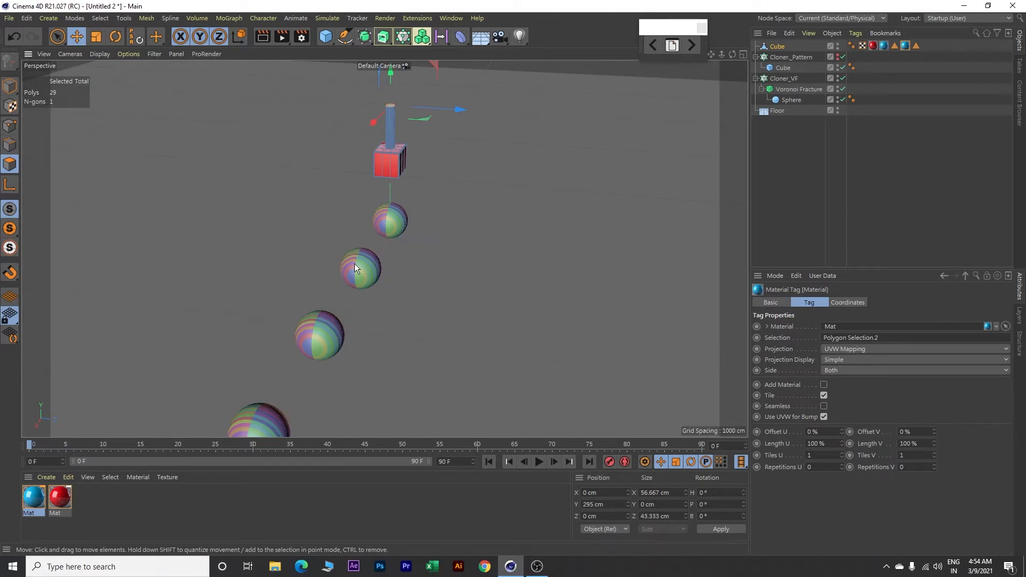
Step: Create another material and set its colour to brown with RGB values 170, 95, 35
double_click(121, 501)
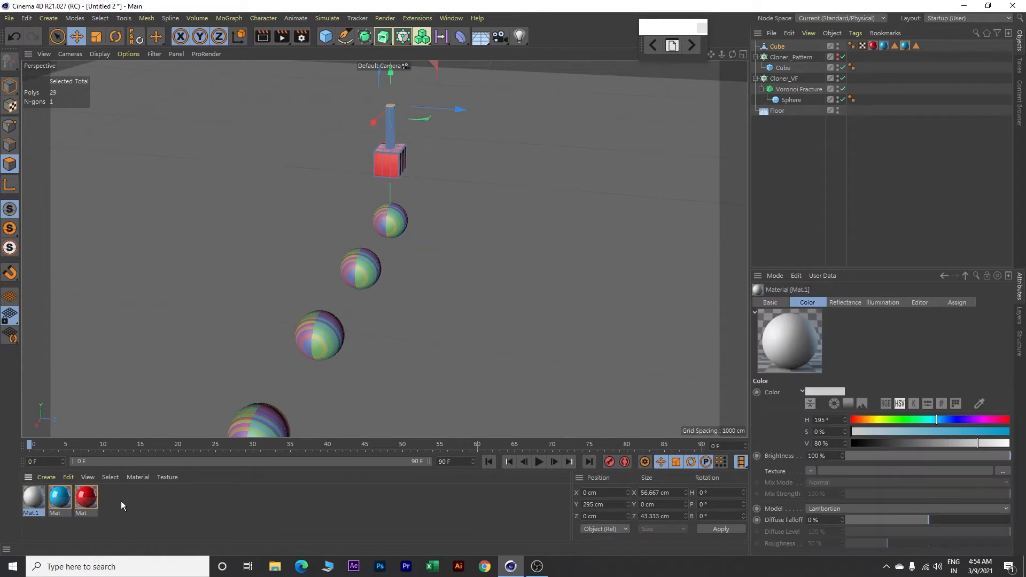
double_click(34, 496)
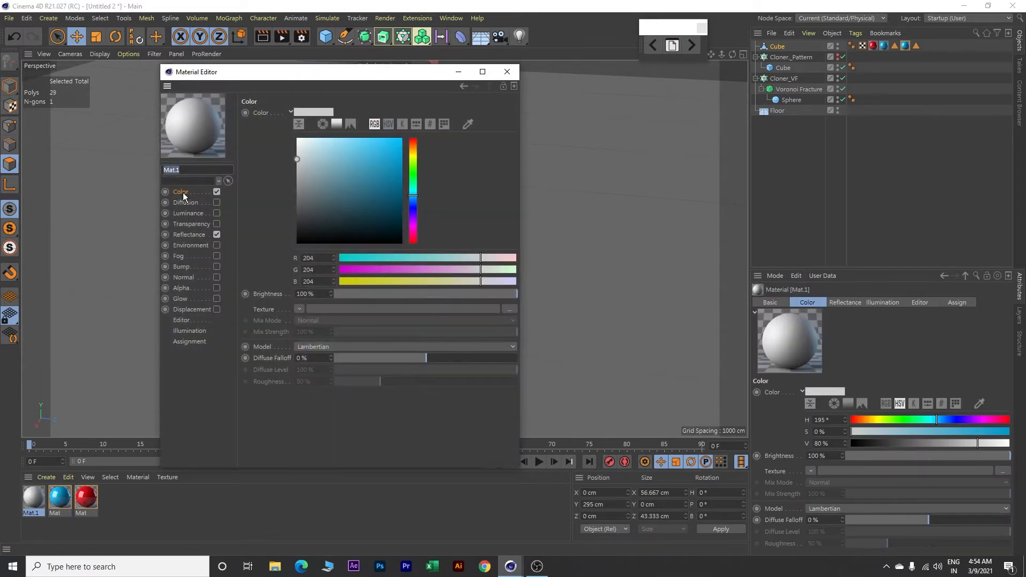
click(375, 125)
click(375, 124)
double_click(318, 258)
text(1)
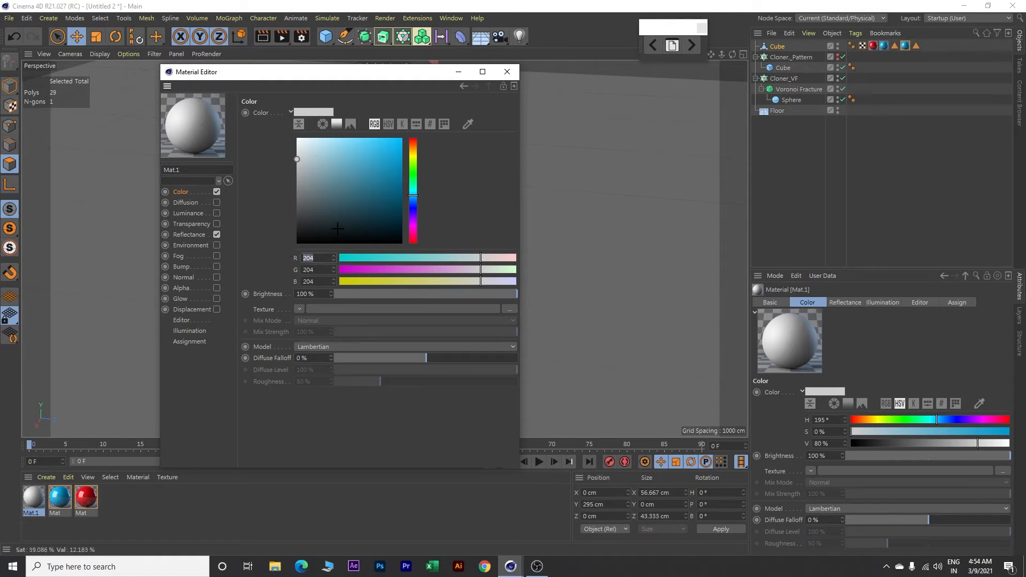
text(70)
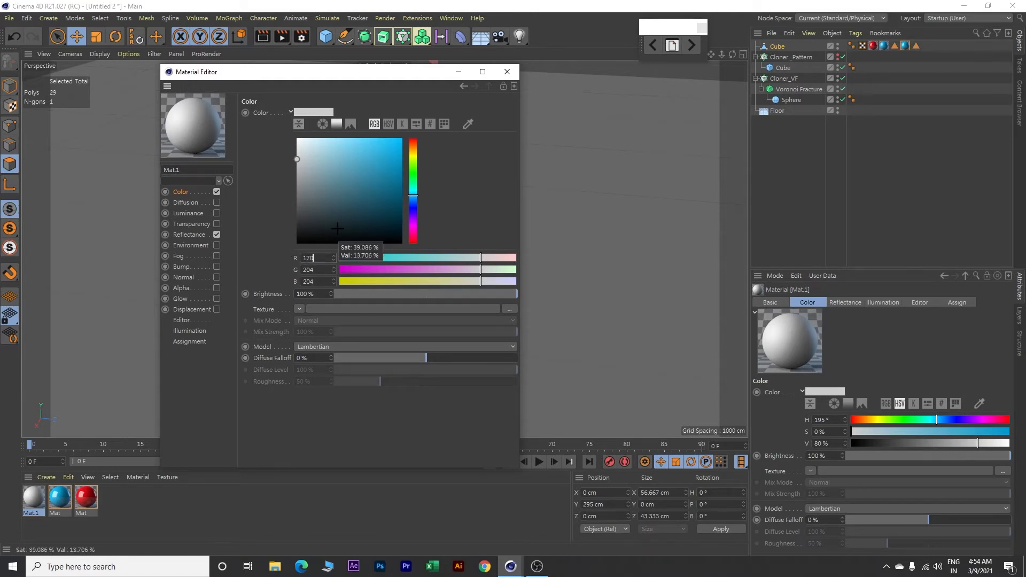
key(Tab)
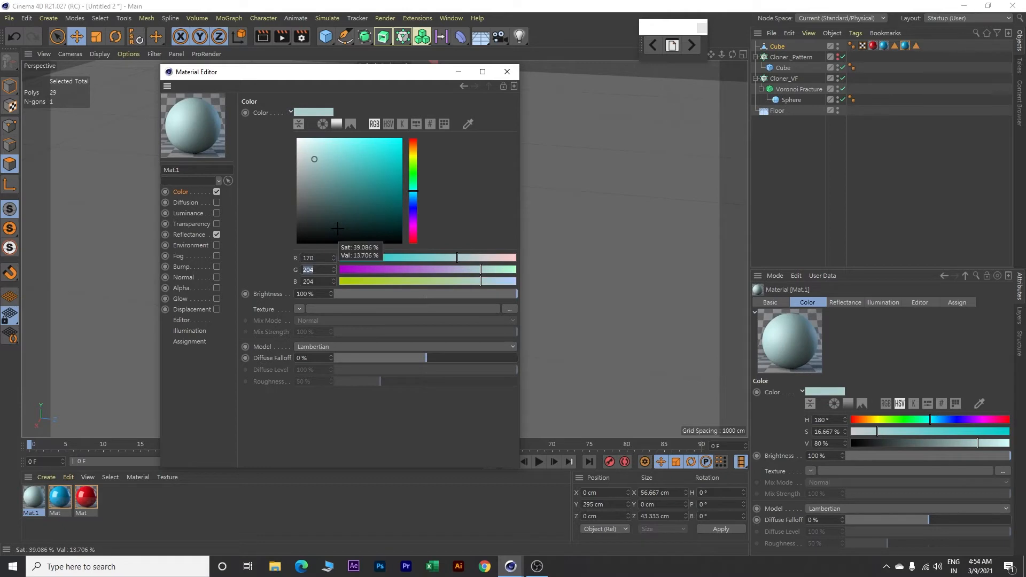
text(95)
key(Tab)
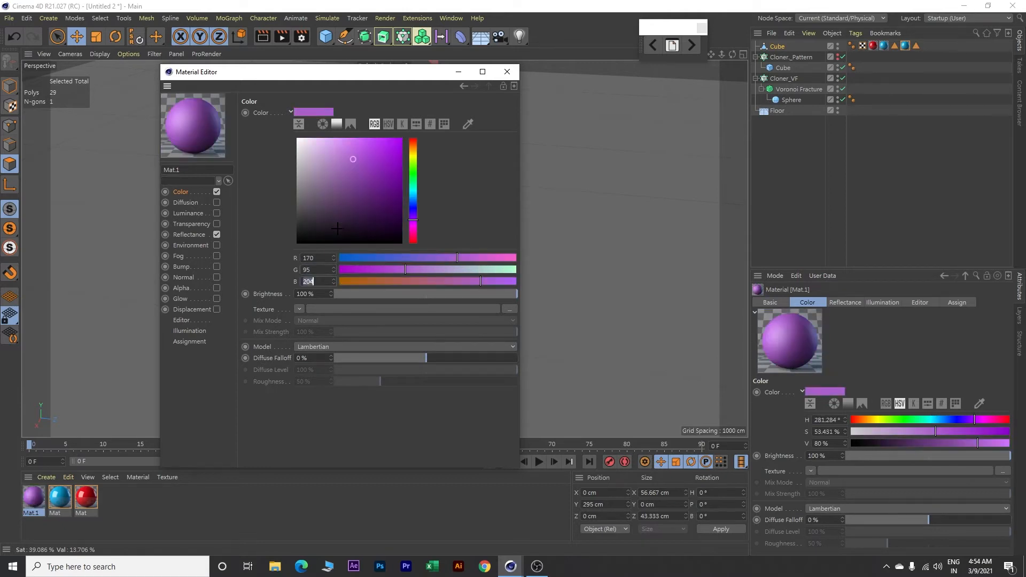
text(35)
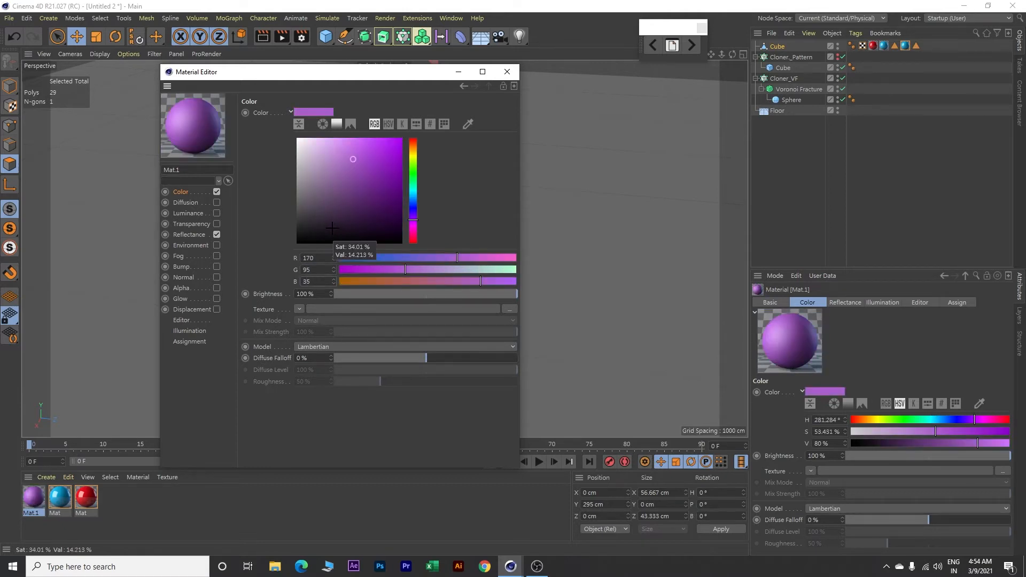
click(322, 270)
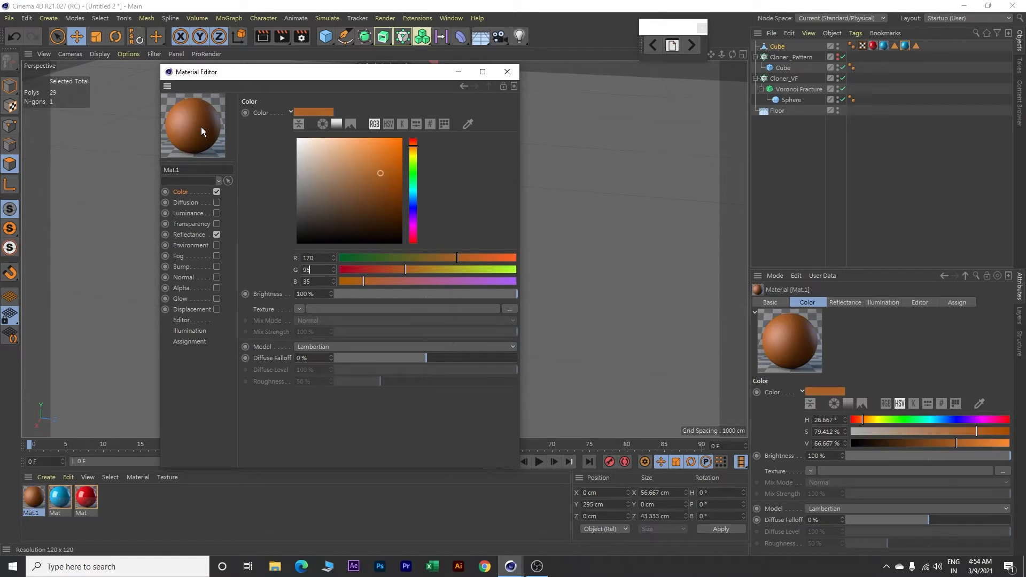
Step: Add a Reflection (Legacy) layer to the brown material's reflectance and set its attenuation to Metal
click(192, 235)
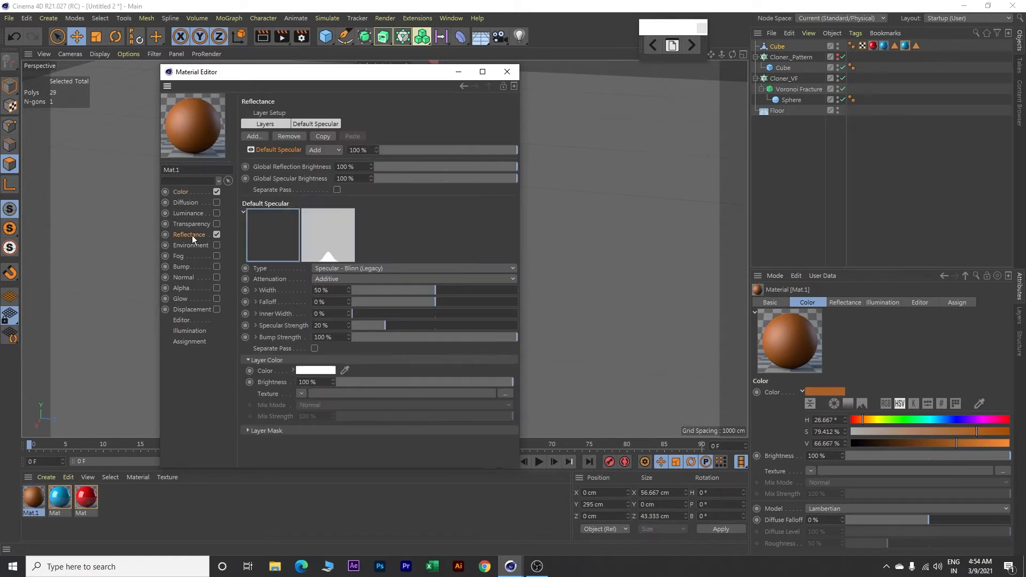
click(265, 122)
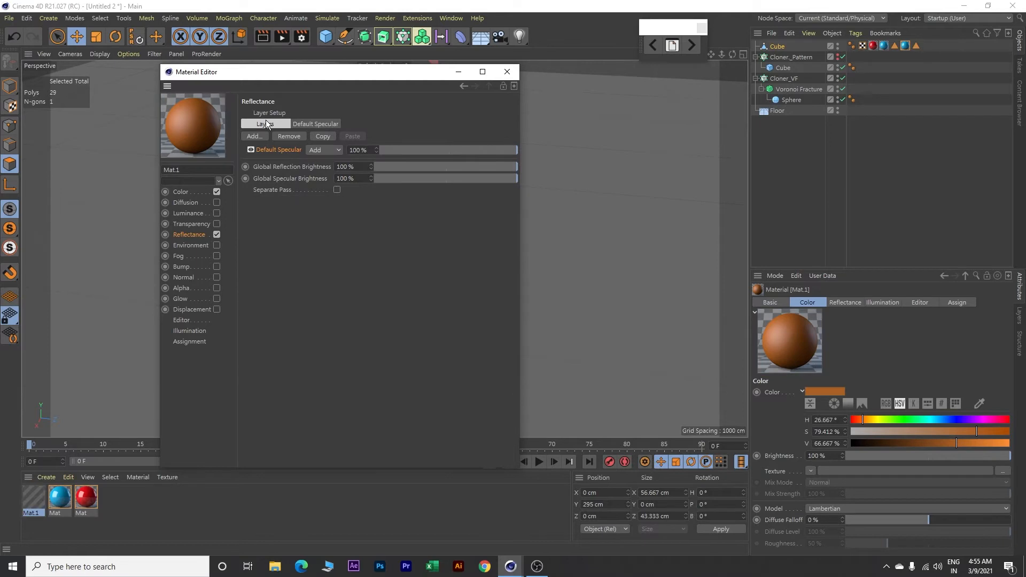
click(261, 135)
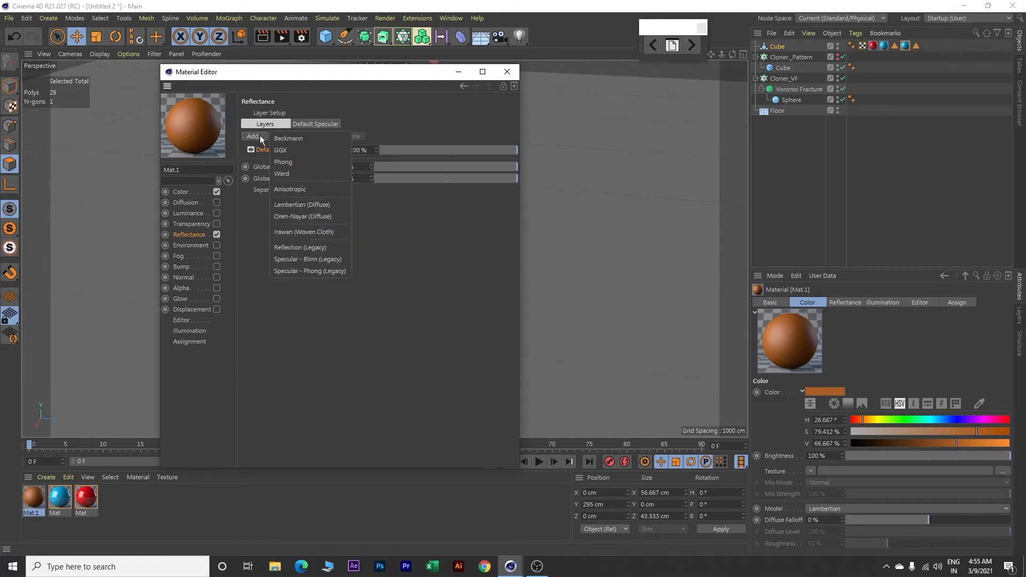
click(292, 248)
click(372, 123)
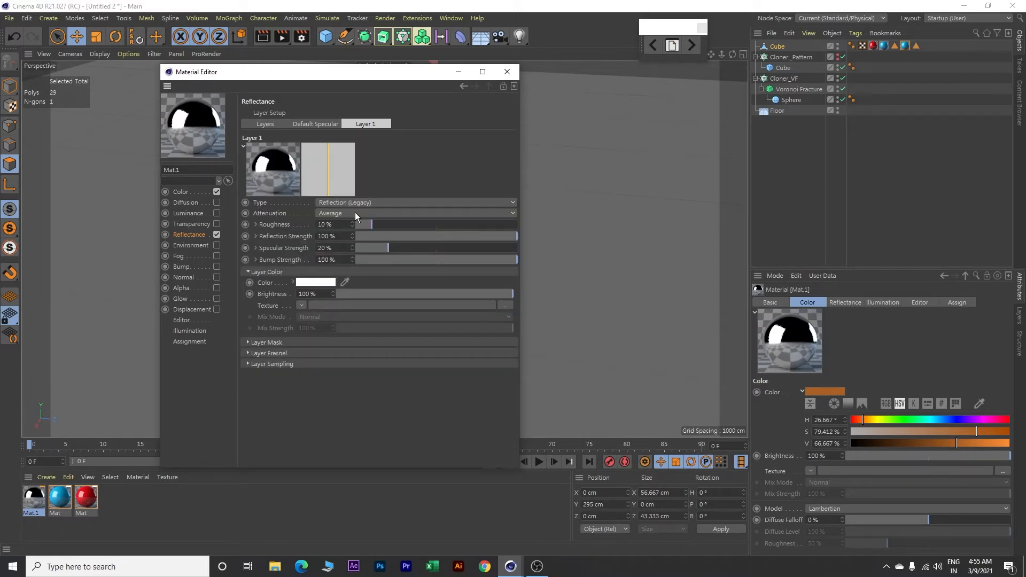
click(355, 212)
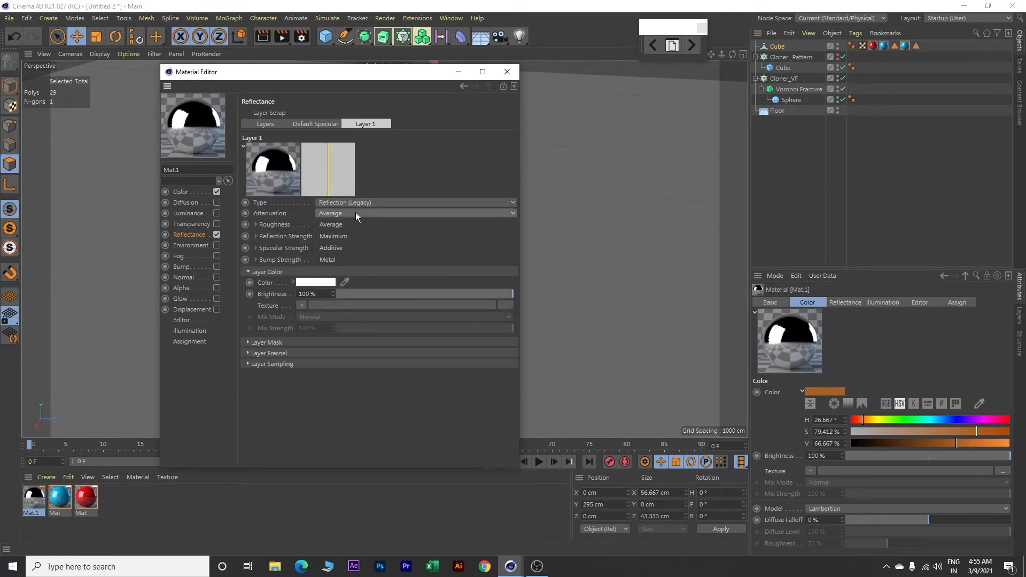
click(338, 255)
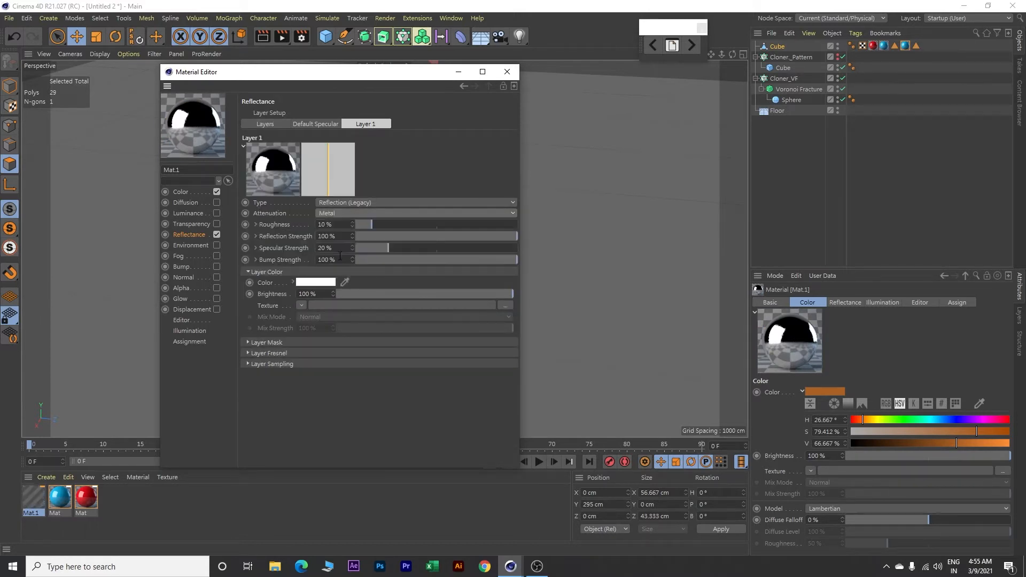
Step: Load the Metal surface shader as the reflection layer's colour texture
click(301, 307)
mouse_move(319, 271)
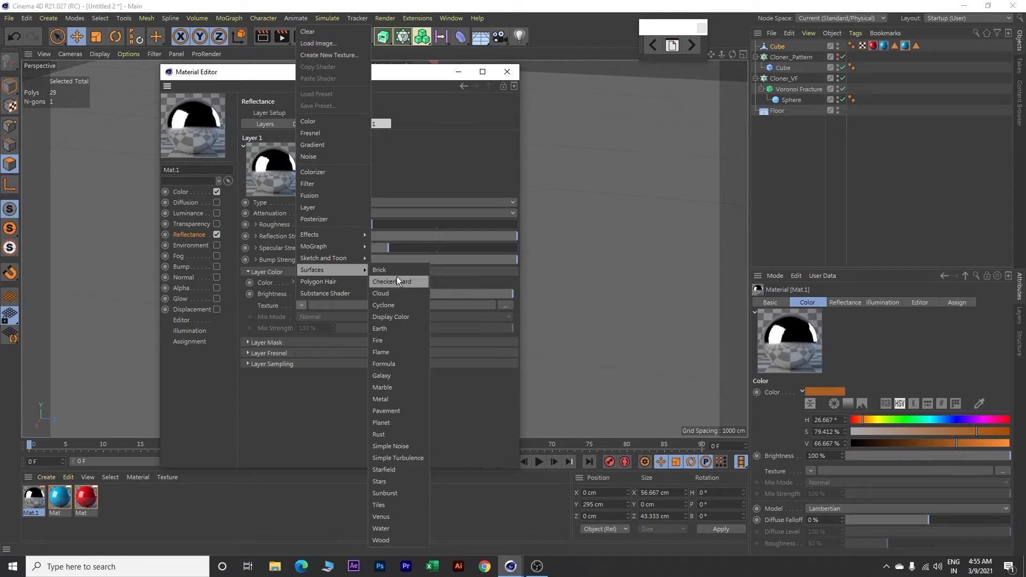
click(386, 400)
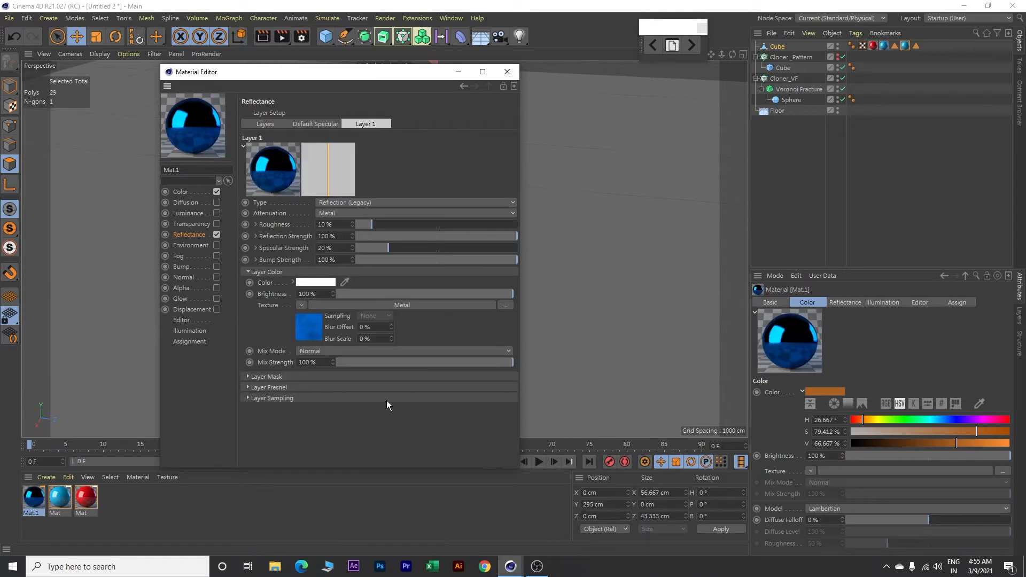
Step: Set the Metal shader gradient's first knot, at 0 %, to RGB 200, 130, 5
click(313, 328)
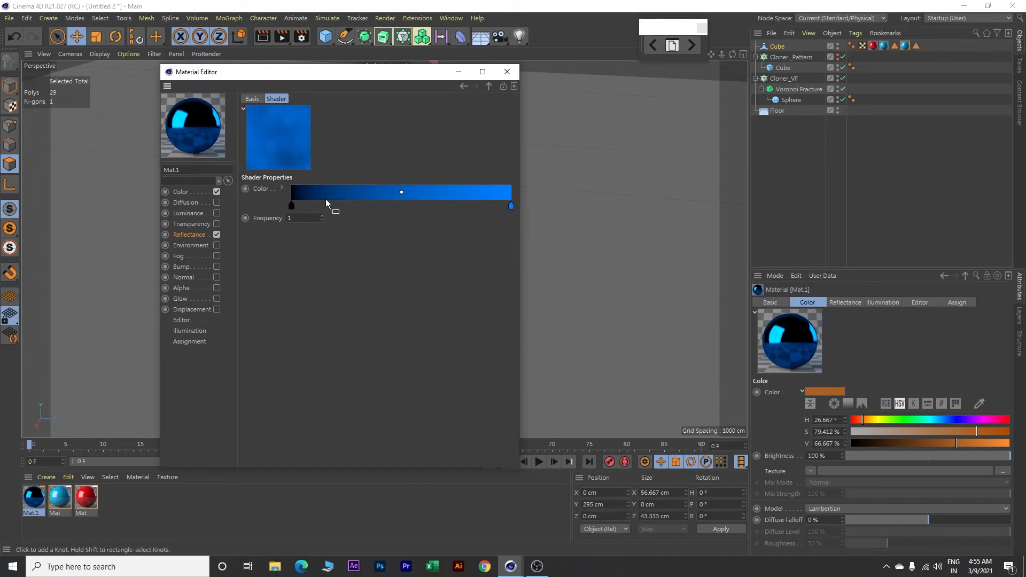
double_click(291, 207)
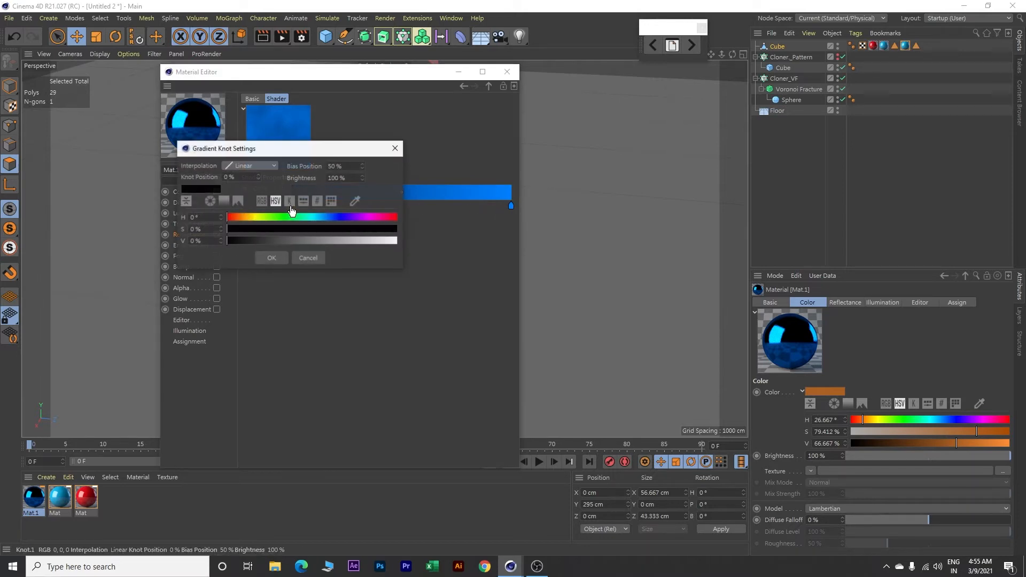
click(261, 201)
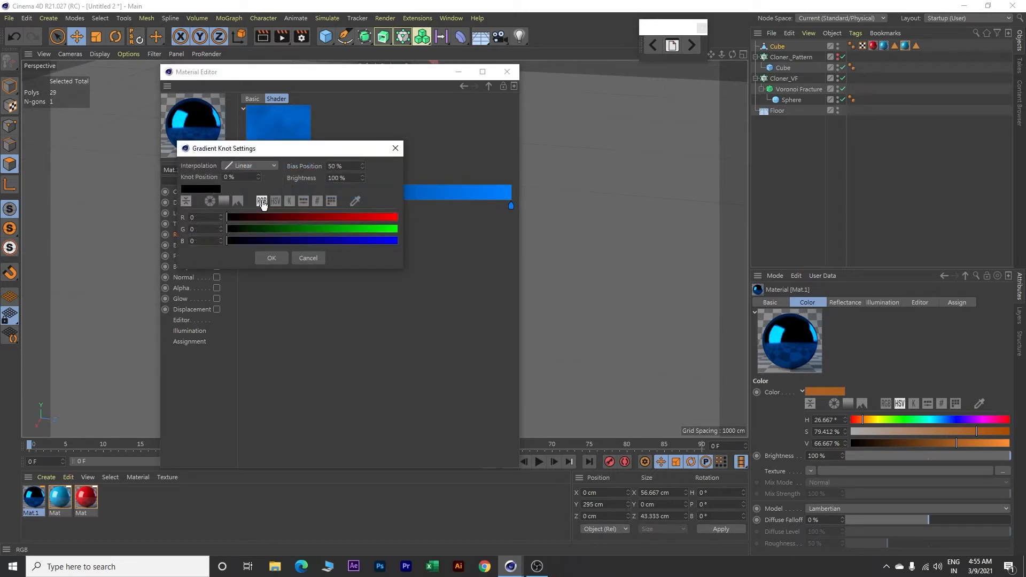
double_click(206, 216)
text(200)
double_click(213, 227)
text(130)
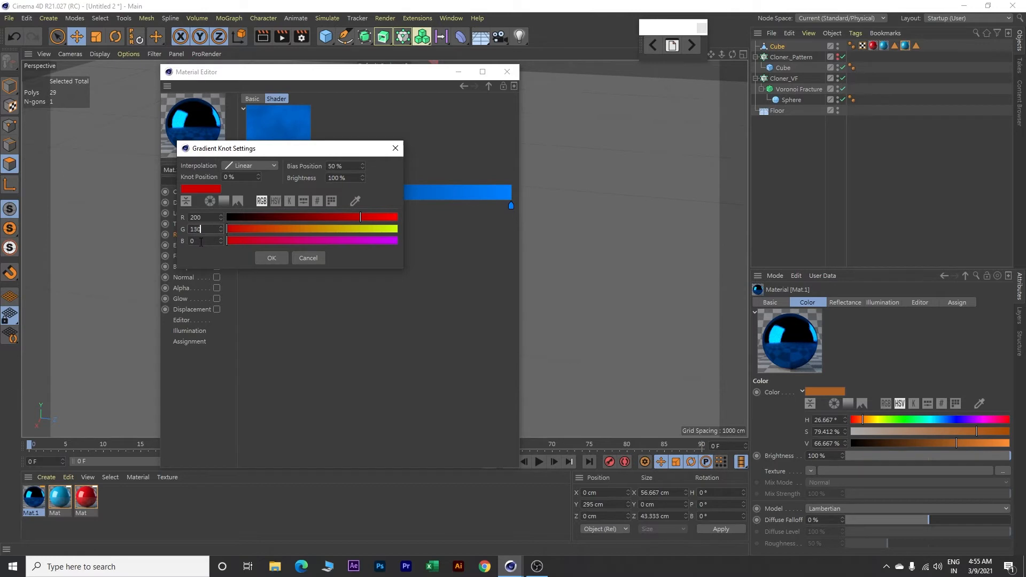
double_click(201, 241)
text(5)
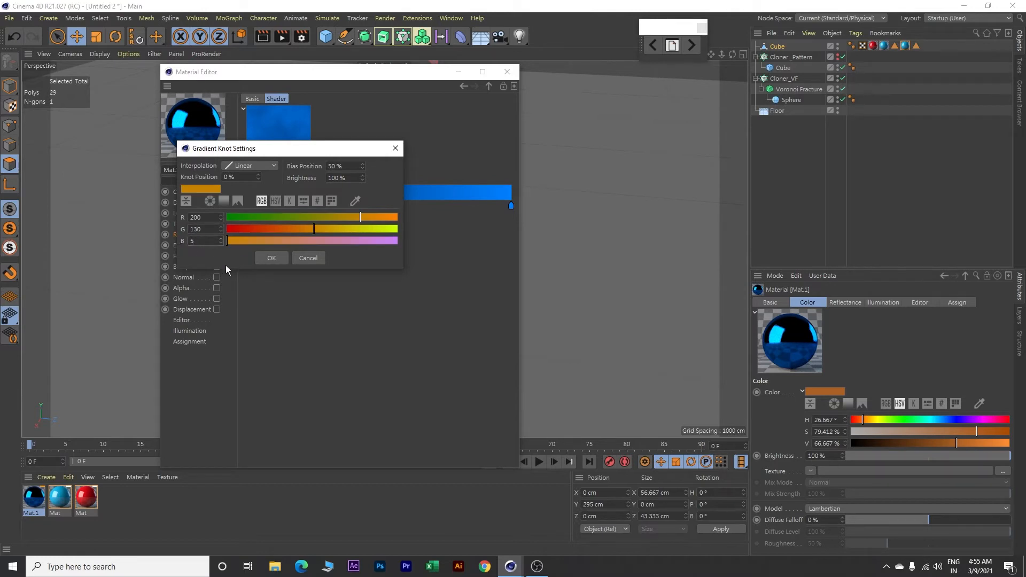
click(268, 254)
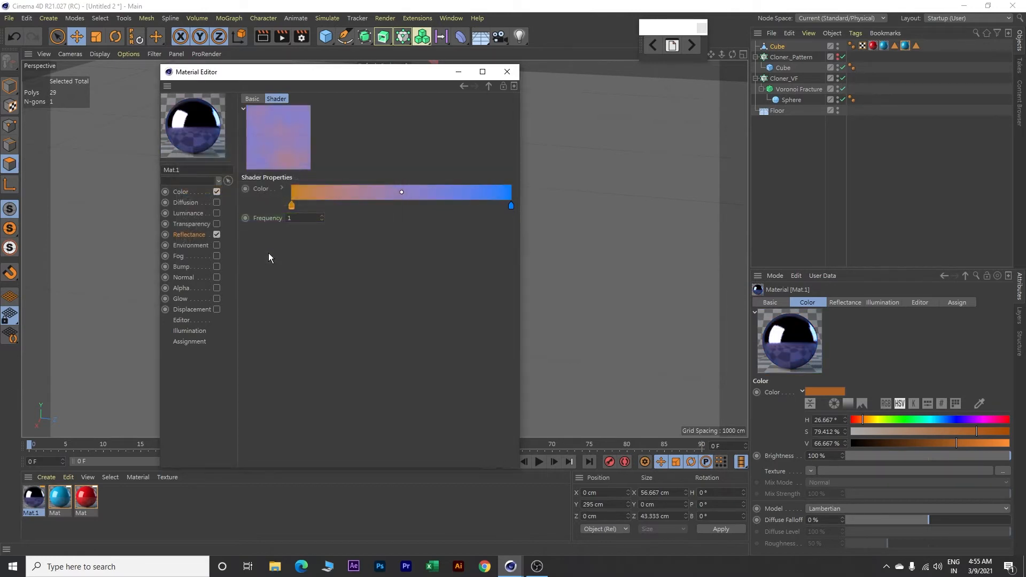
Step: Set the Metal shader gradient's end knot, at 100 %, to RGB 230, 175, 100
double_click(512, 207)
double_click(428, 215)
text(230)
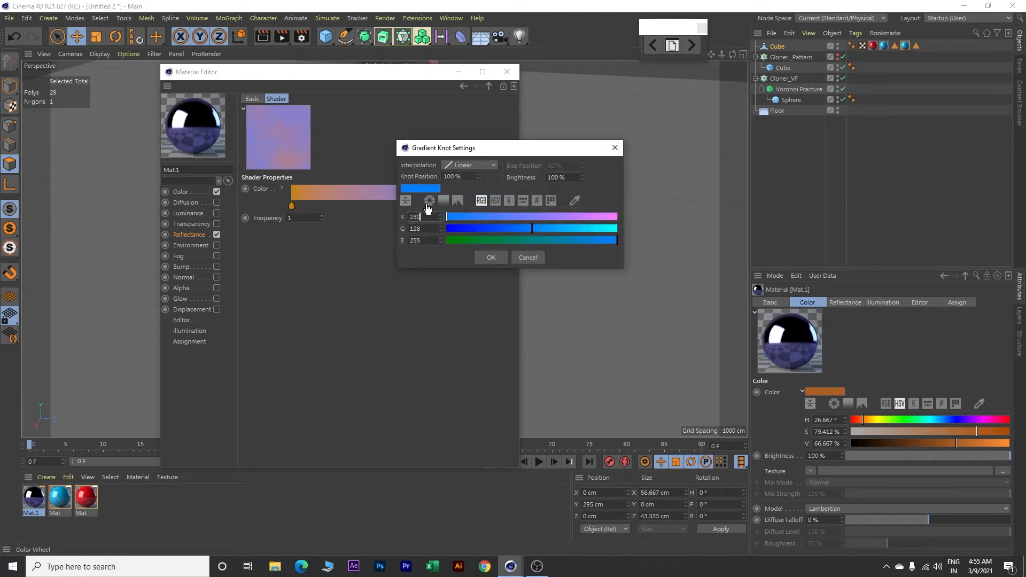
key(Tab)
text(175)
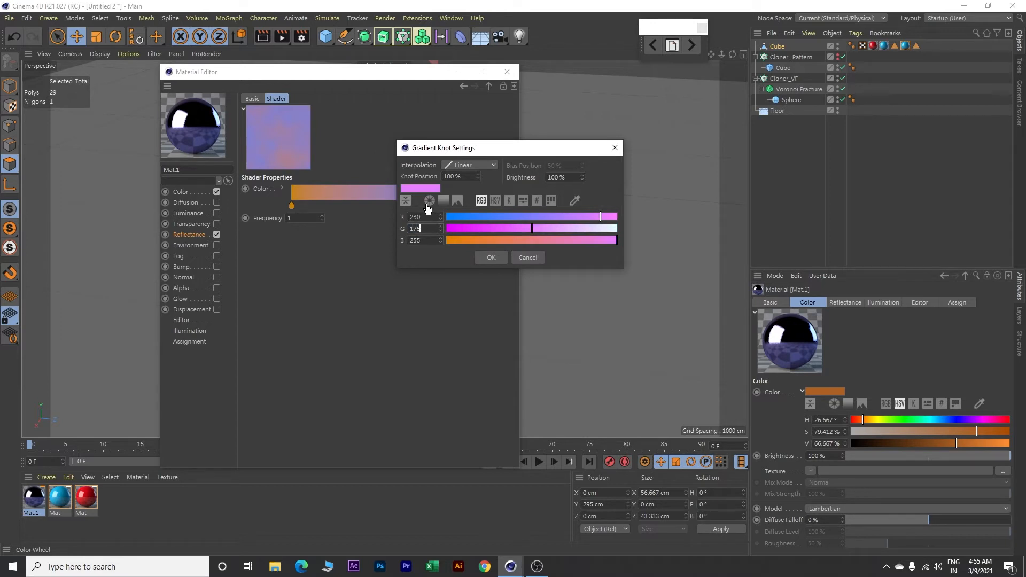
key(Tab)
text(100)
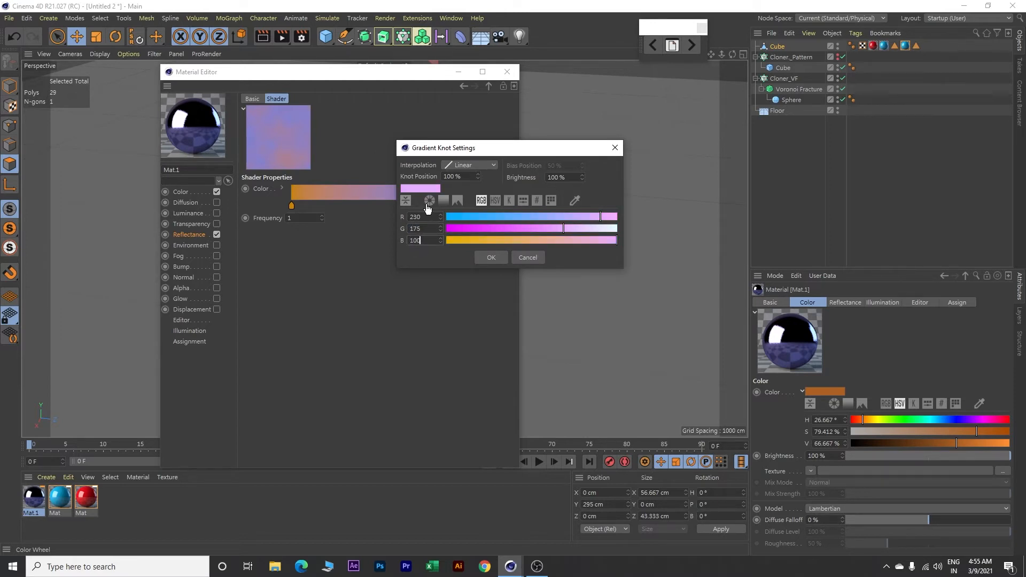
click(487, 259)
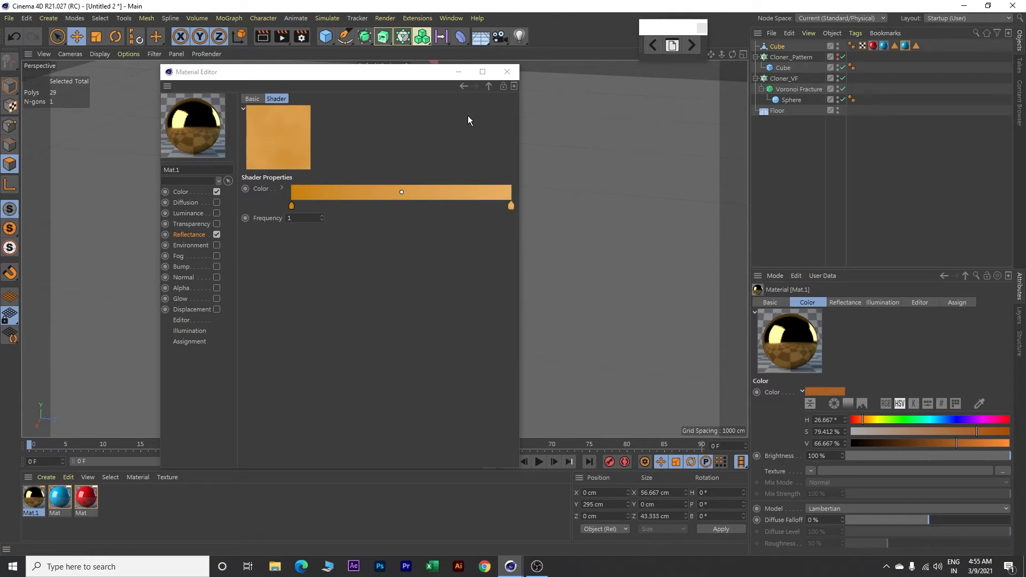
Step: Copy the reflection layer's Metal shader and paste it as the texture of the material's enabled Bump channel
click(464, 86)
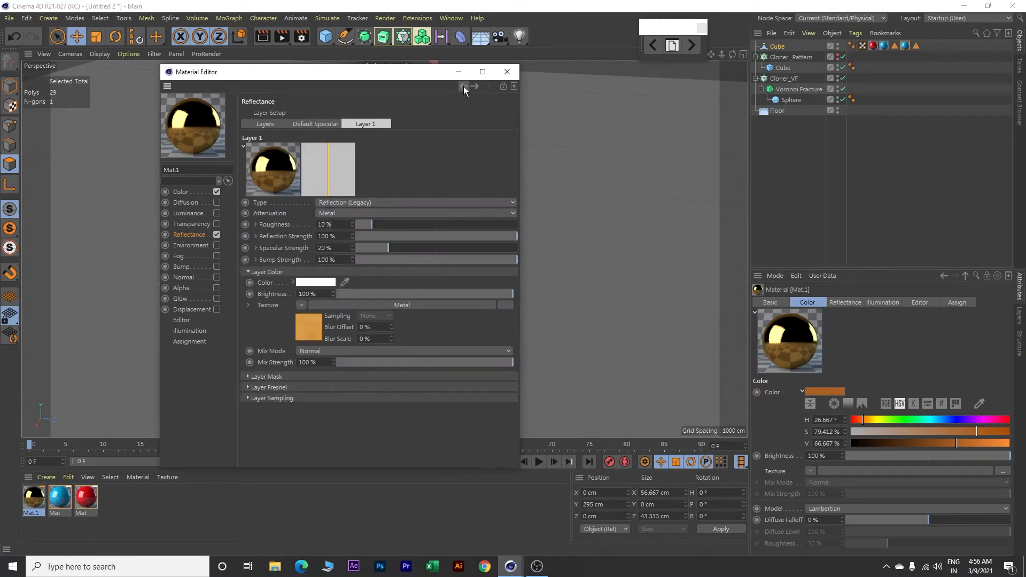
click(301, 306)
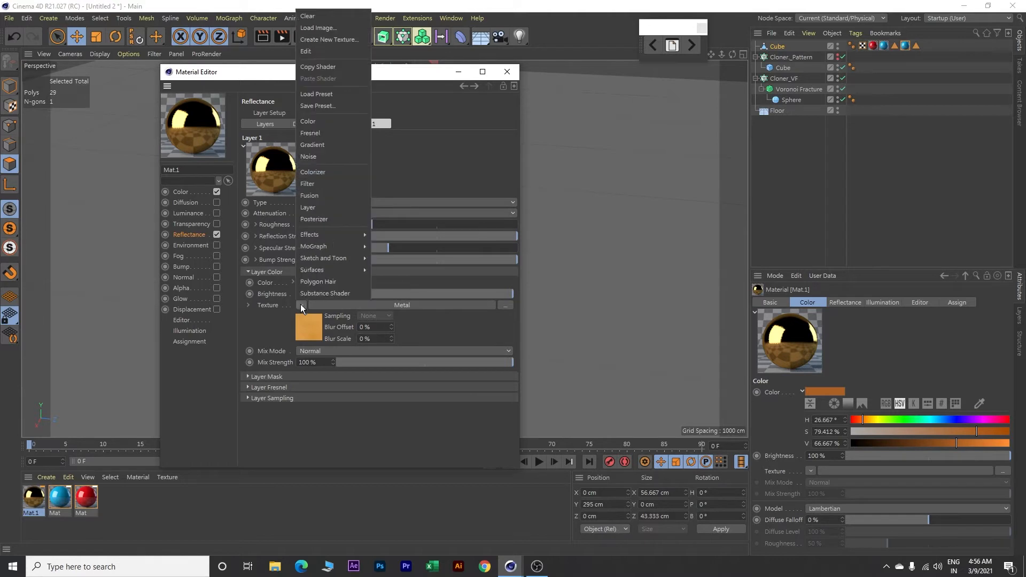
click(332, 66)
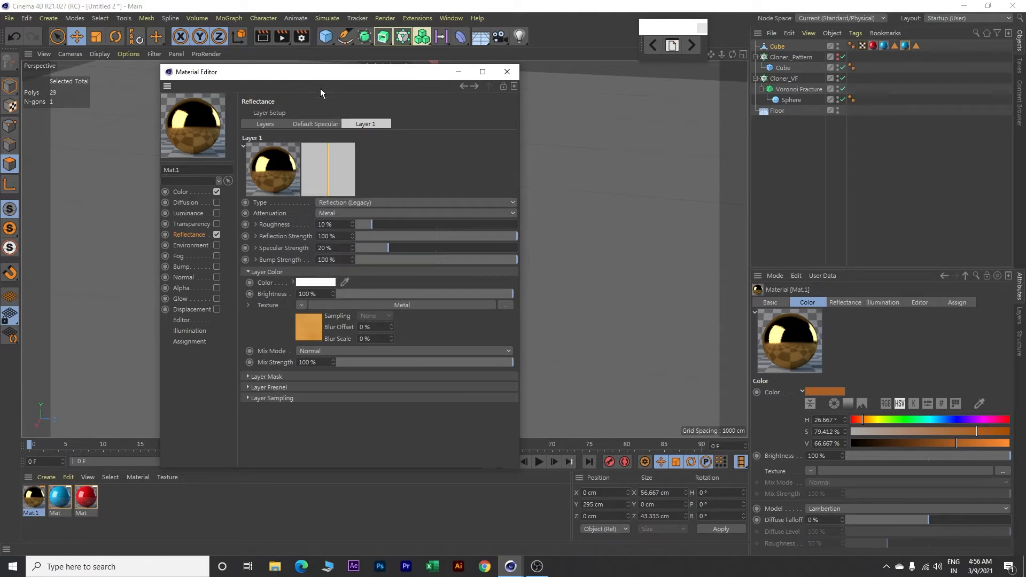
click(182, 266)
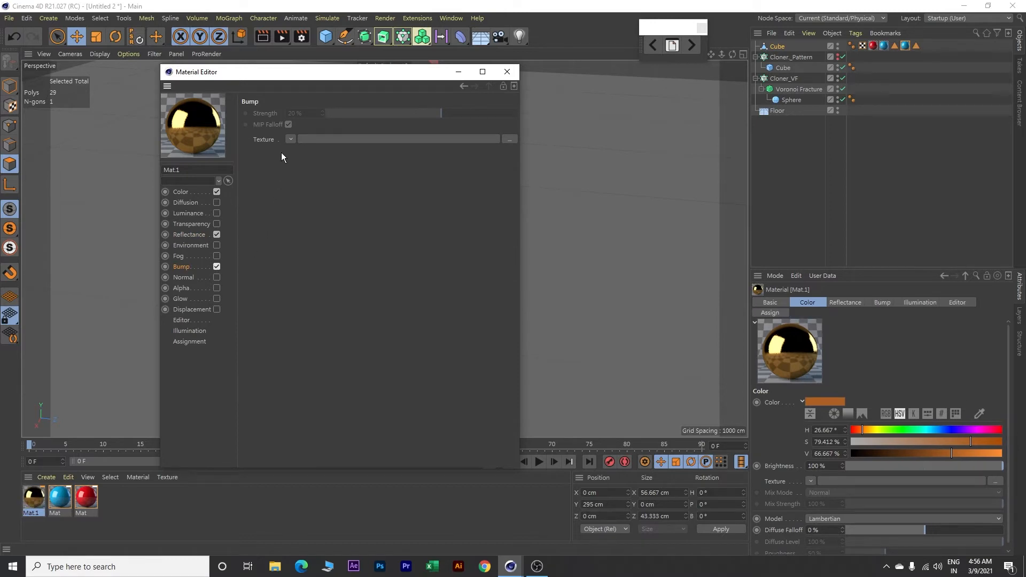
click(292, 139)
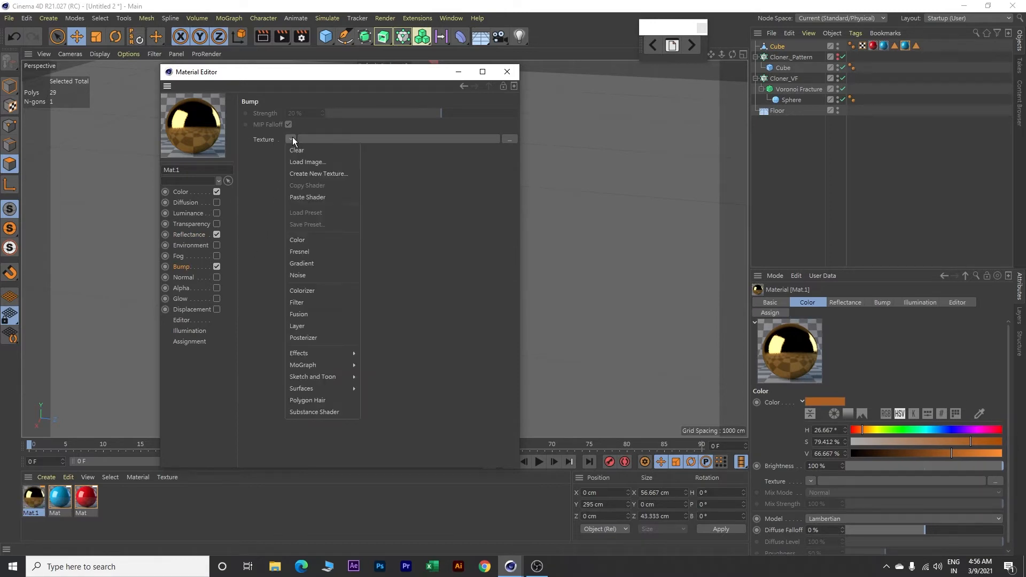
click(306, 196)
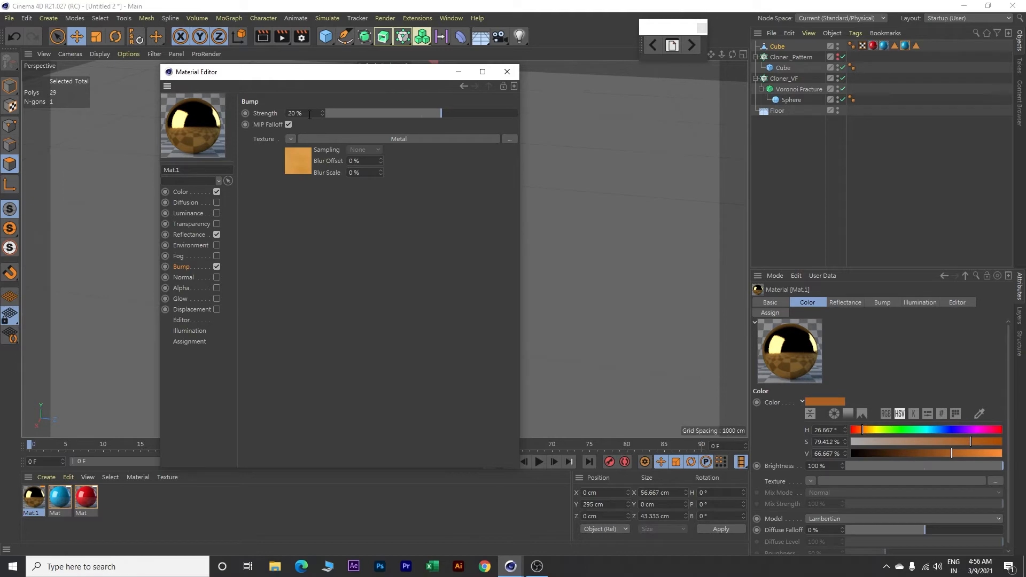
Step: Set the bump strength to 10 % and close the gold material's editor
drag(304, 114, 287, 113)
text(10)
key(Return)
click(509, 73)
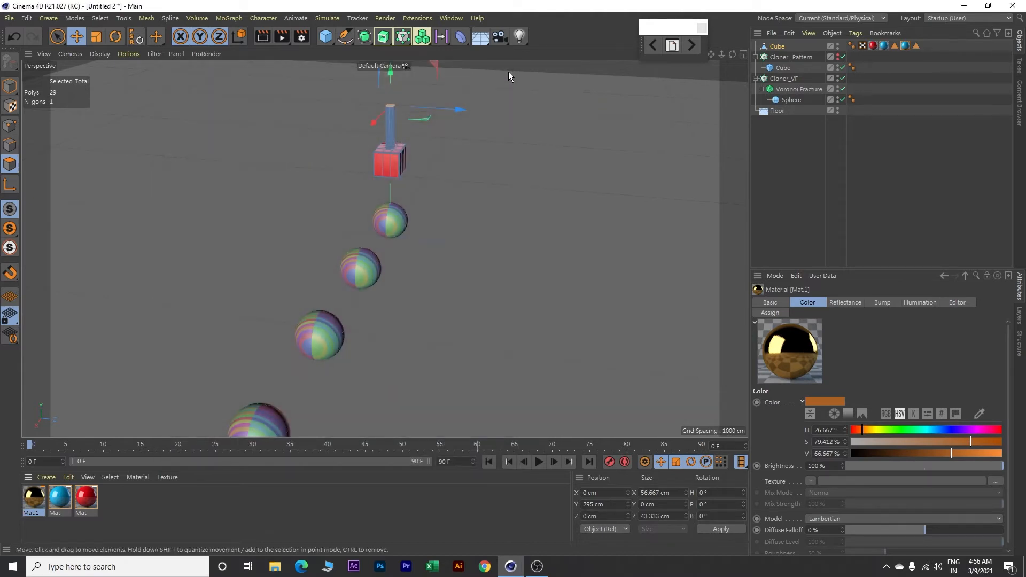
Step: Turn off Colorize Fragments on the Voronoi Fracture object and apply the gold material to it
click(796, 90)
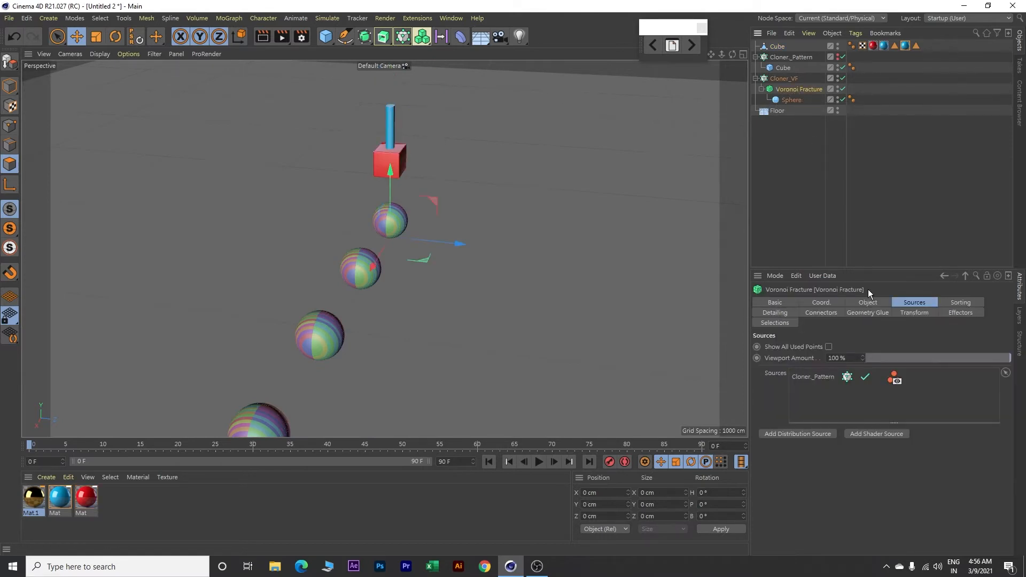
click(872, 303)
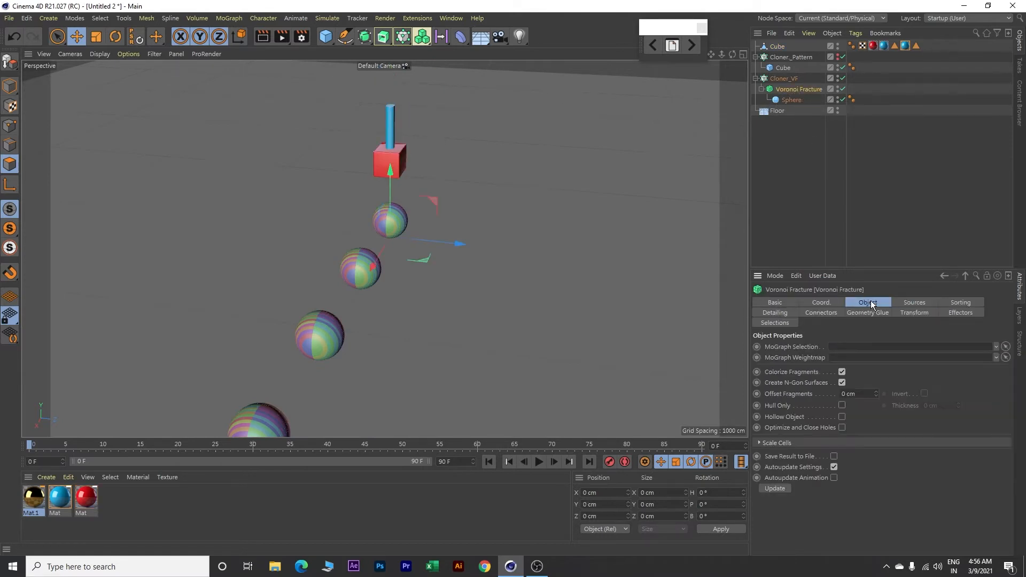
click(842, 372)
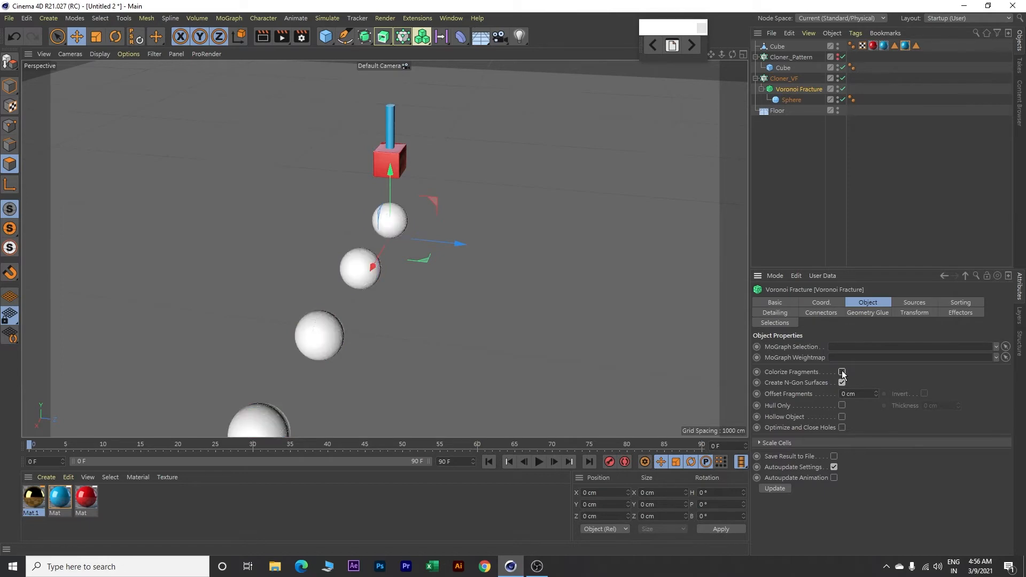
drag(33, 502, 798, 88)
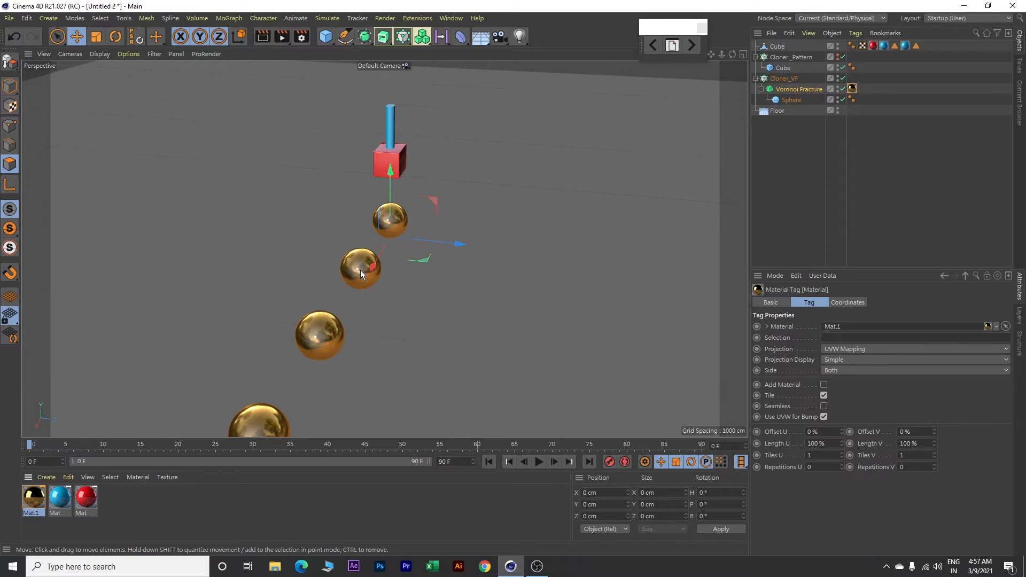
Step: Duplicate the red material and change the copy's colour to magenta, RGB 225, 14, 232
click(86, 498)
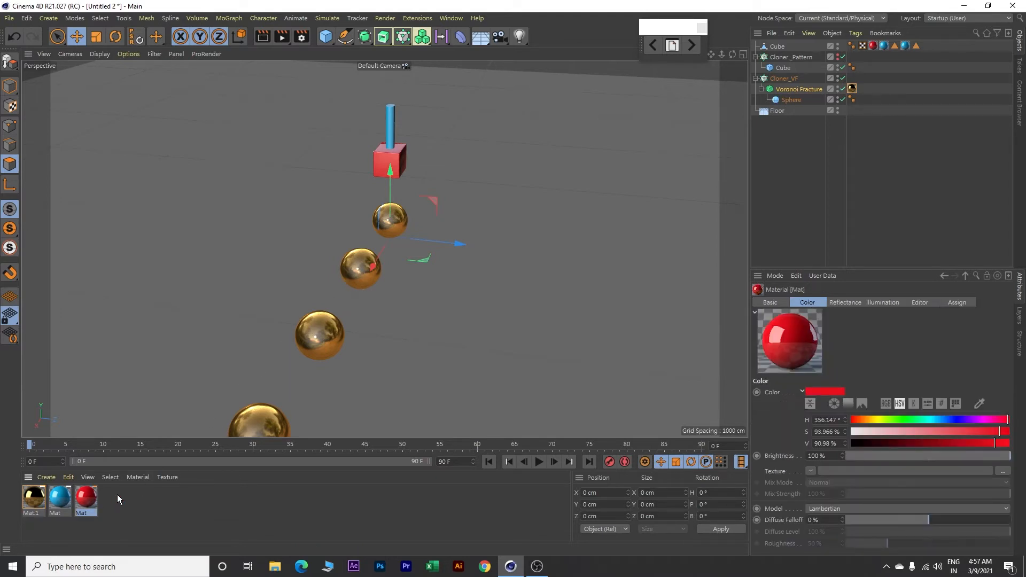
key(ctrl+c)
key(ctrl+v)
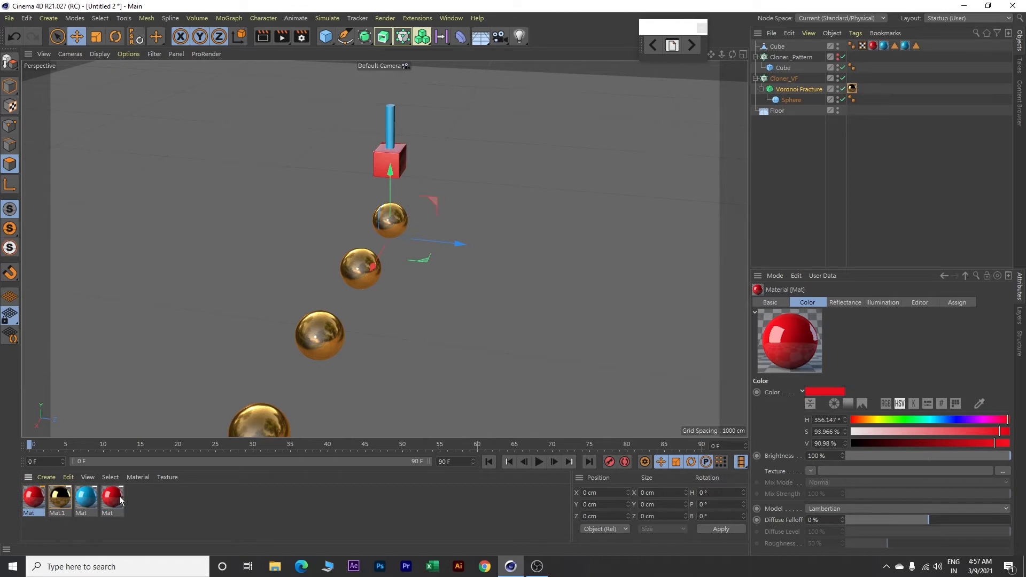
double_click(33, 498)
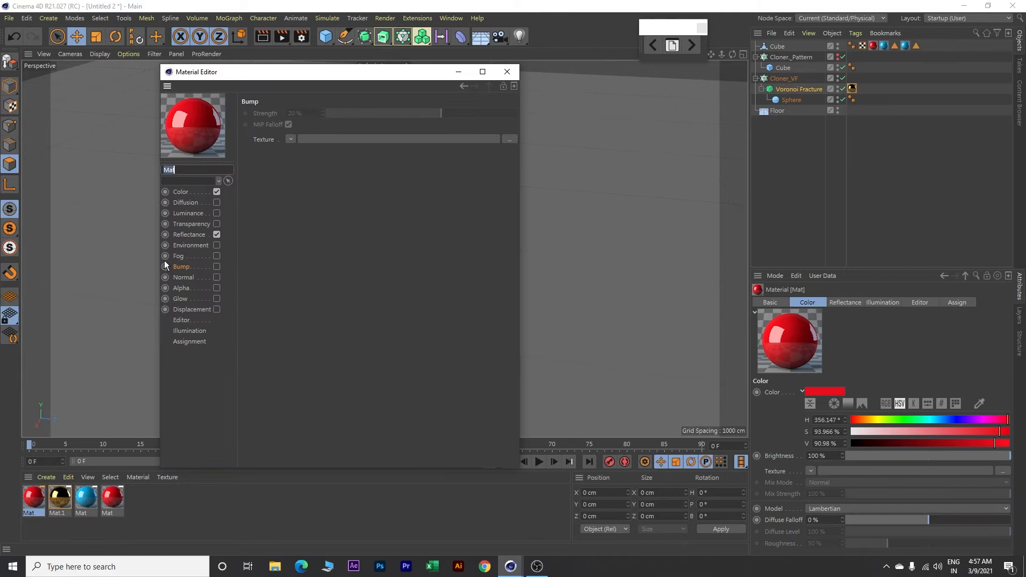
click(180, 191)
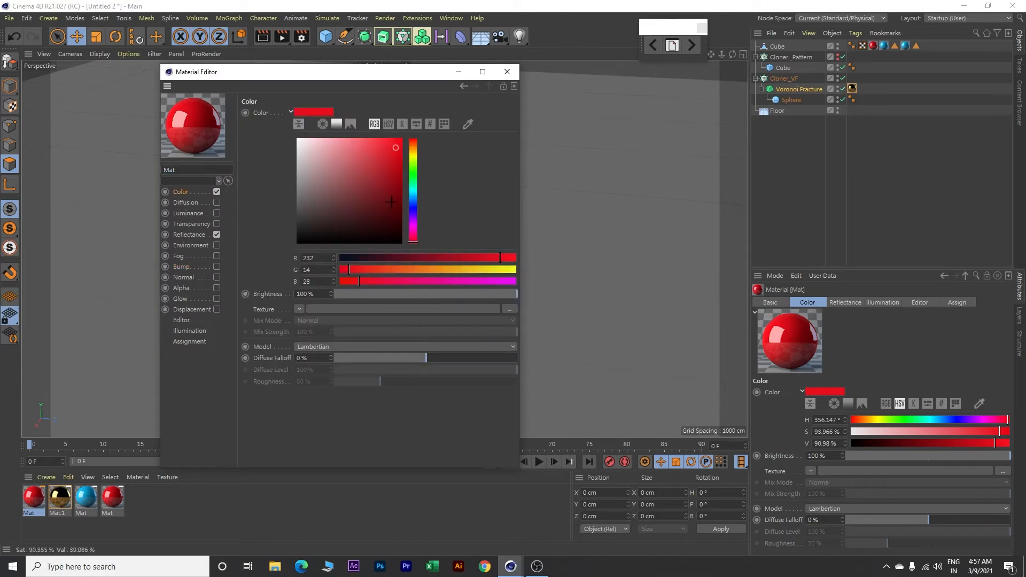
click(414, 226)
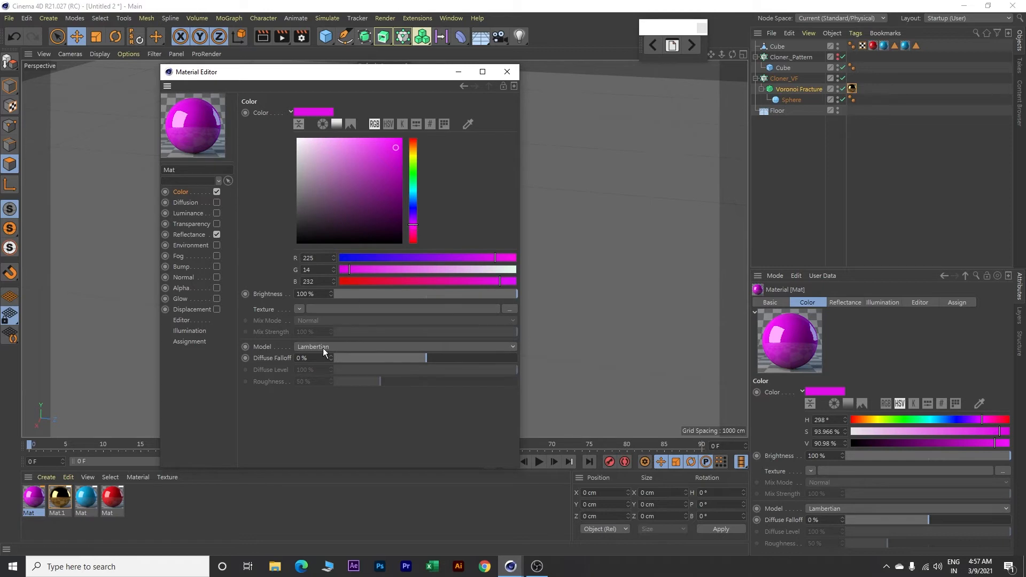
click(191, 234)
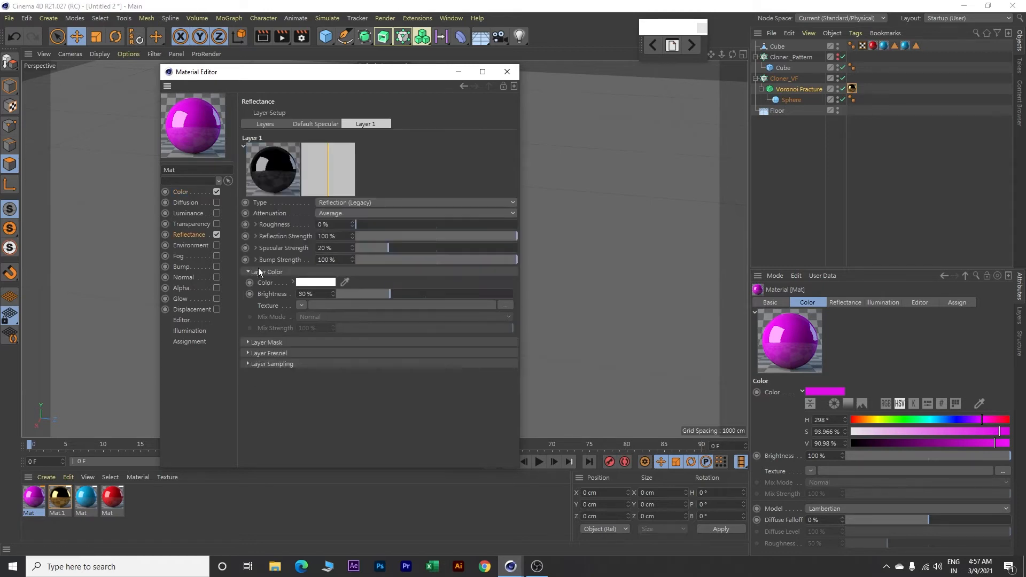
Step: Set the magenta material's reflection layer colour brightness to 10 % and close its editor
double_click(318, 294)
text(10)
key(Return)
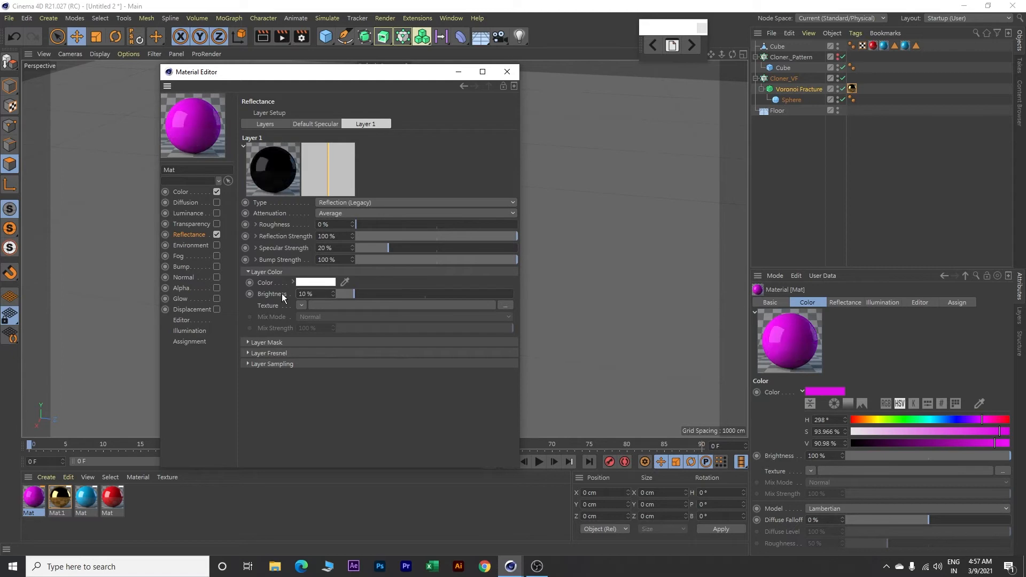
click(507, 72)
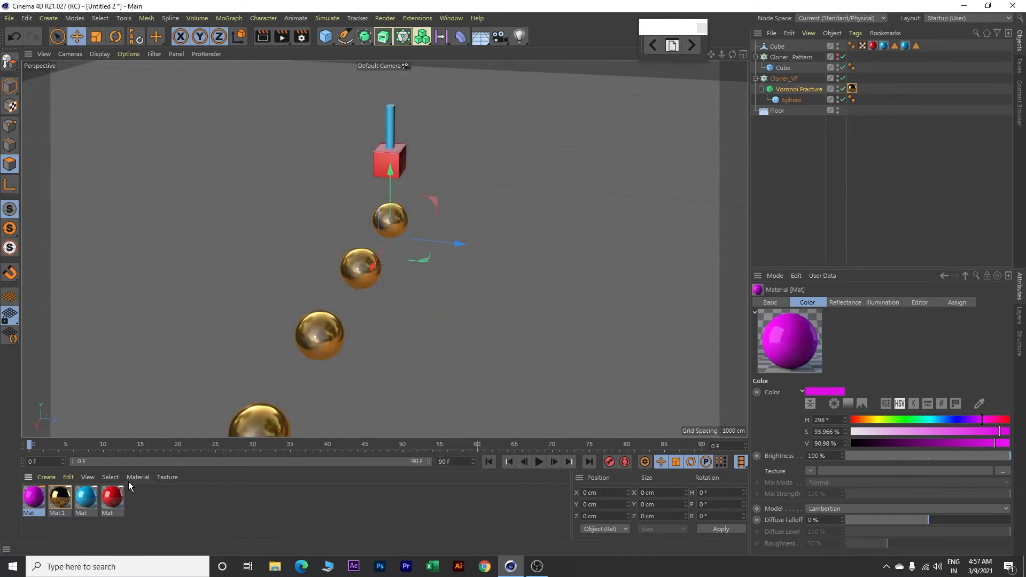
Step: Apply the magenta material to the floor
drag(197, 303, 197, 303)
alt+drag(382, 328, 515, 287)
scroll(419, 326, down, 2)
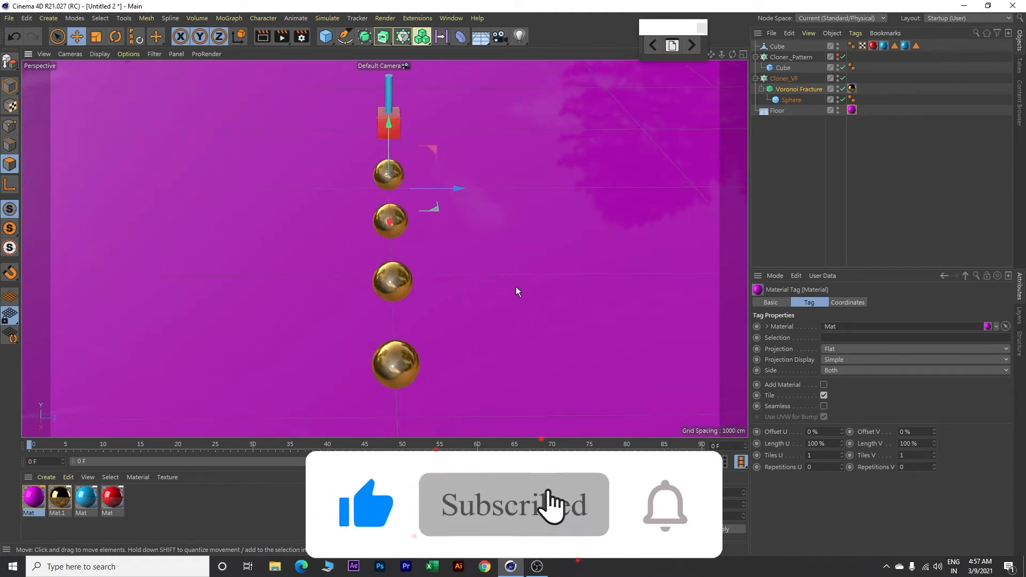
Step: Rename the red and blue polygon object from Cube to Hammer
double_click(777, 47)
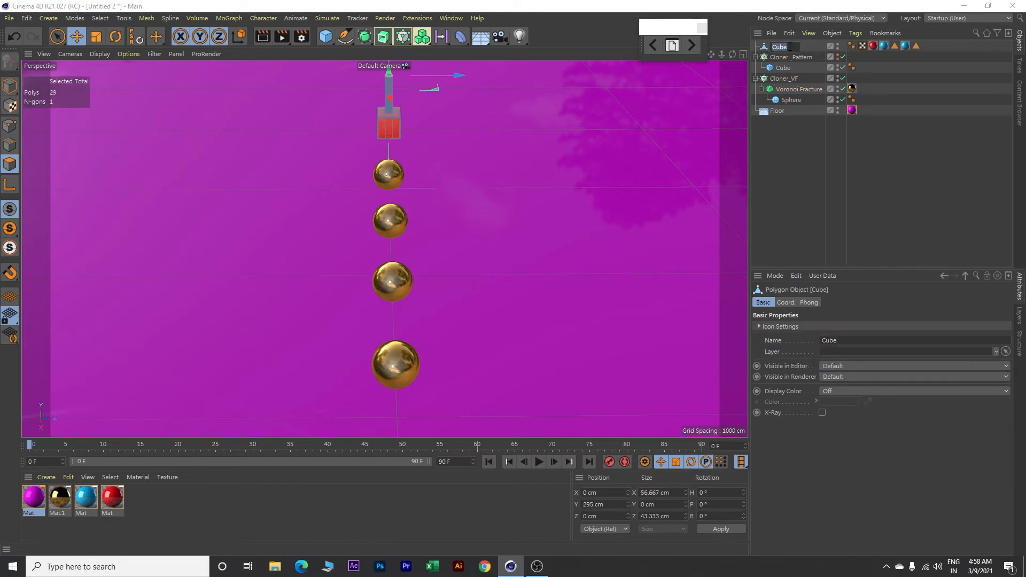
text(Hammer)
key(Return)
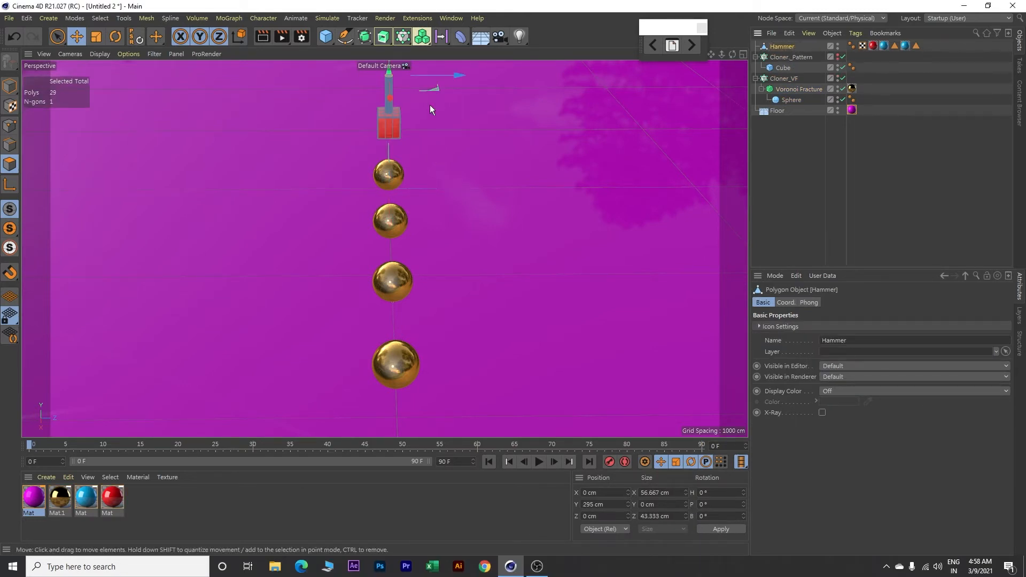
Step: Add a MoGraph Cloner and make the Hammer object its child
click(230, 18)
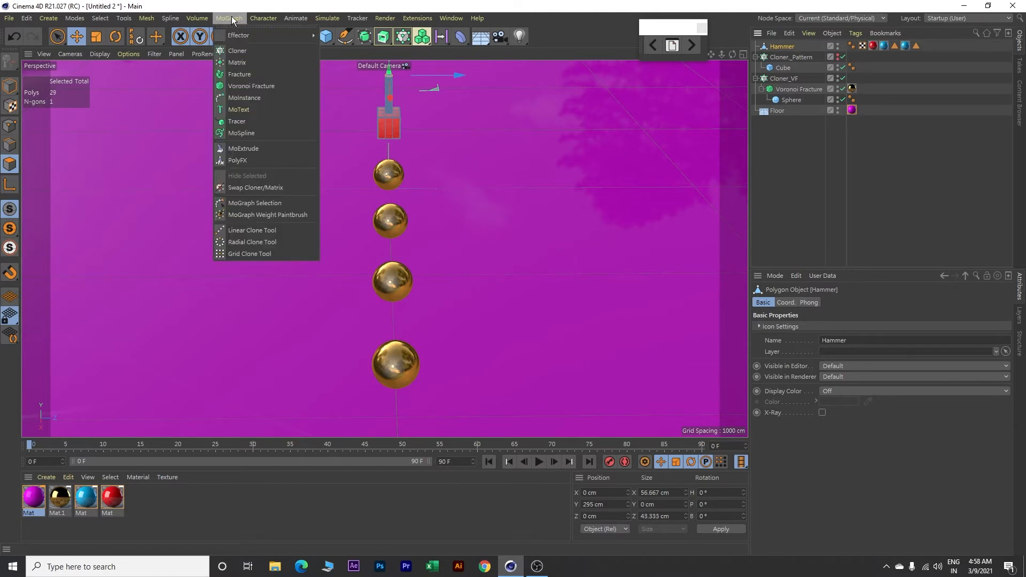
click(238, 50)
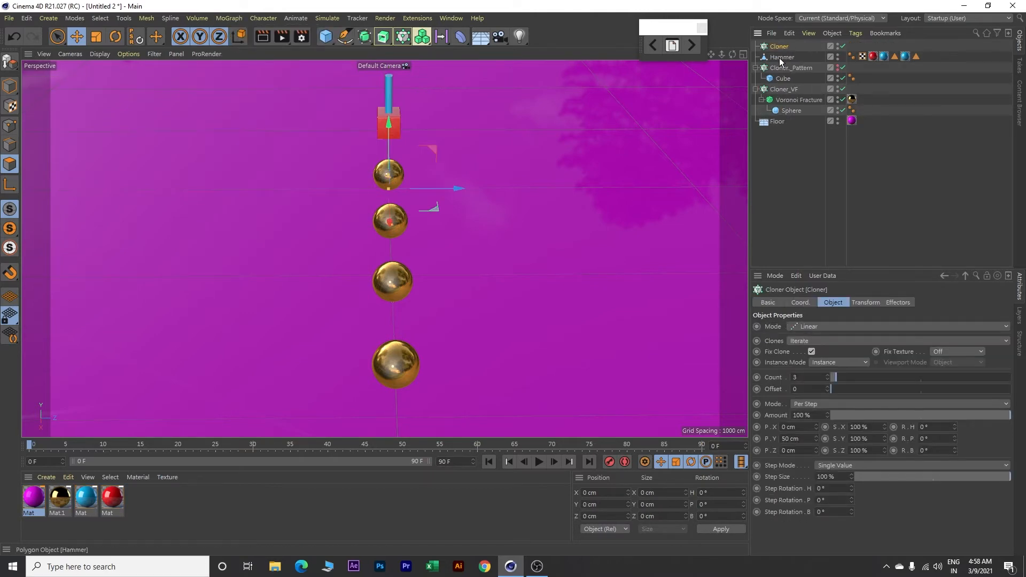
drag(781, 58, 788, 46)
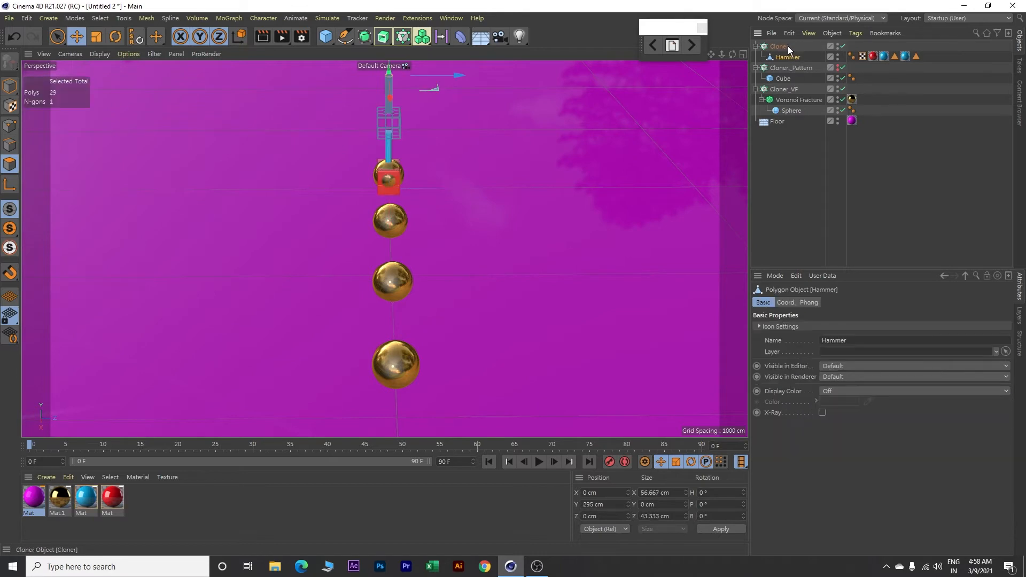
Step: Rename the new cloner as Cloner_Hammer
double_click(789, 47)
click(798, 48)
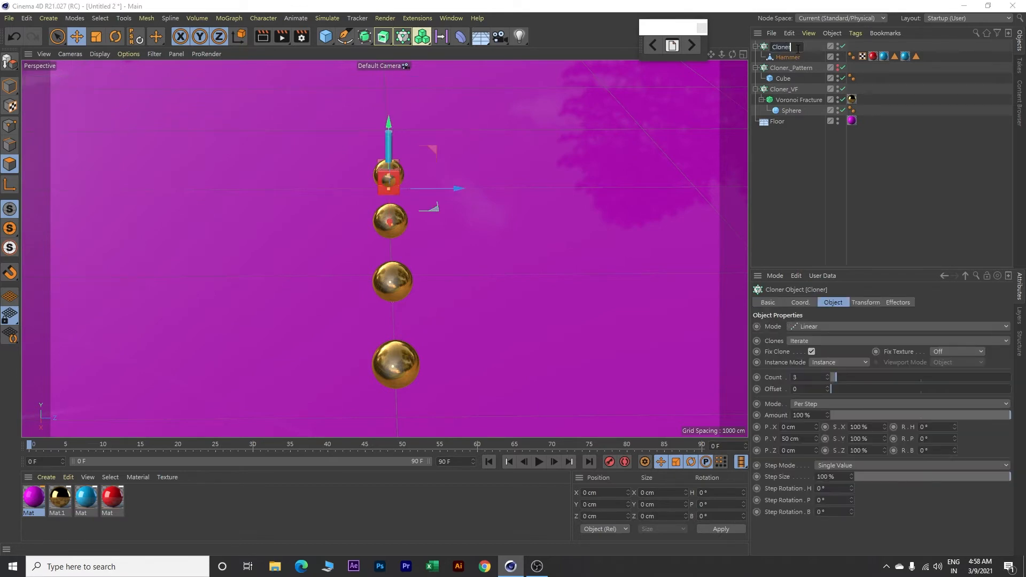
text(_Hammer)
key(Return)
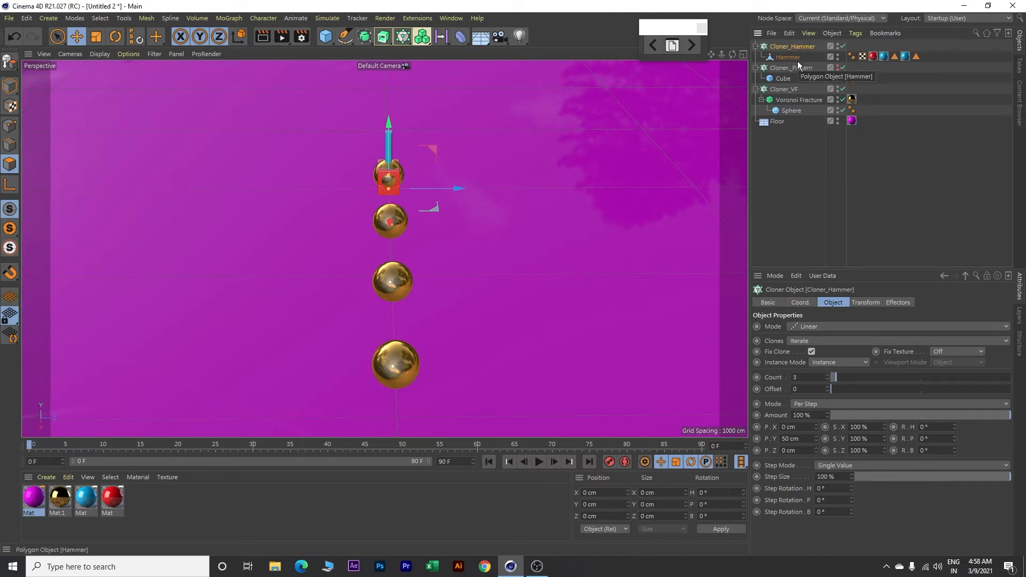
Step: Set Cloner_Hammer to Radial mode with a count of 4, a radius of 600 cm and the ZY plane
click(815, 327)
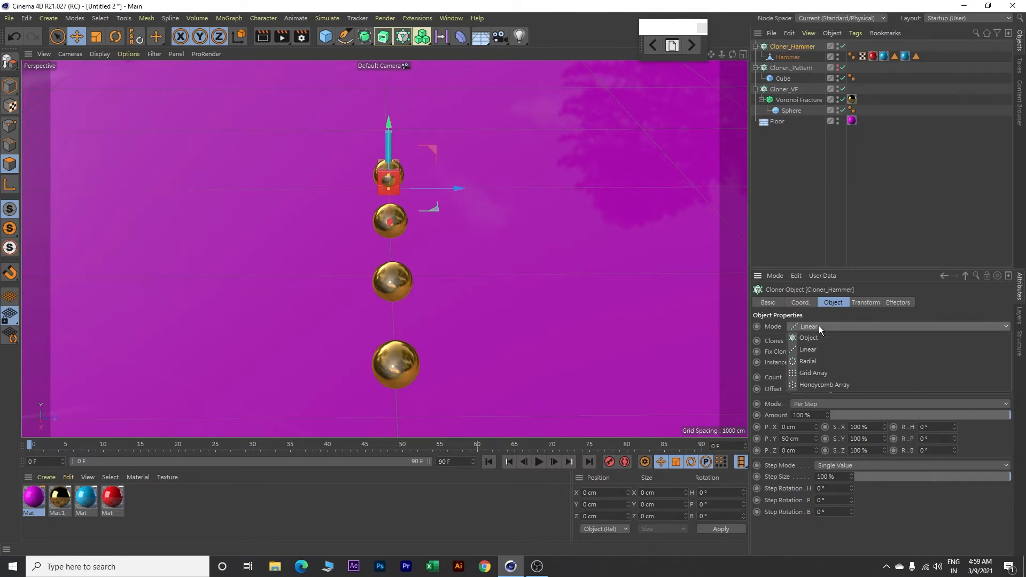
click(815, 362)
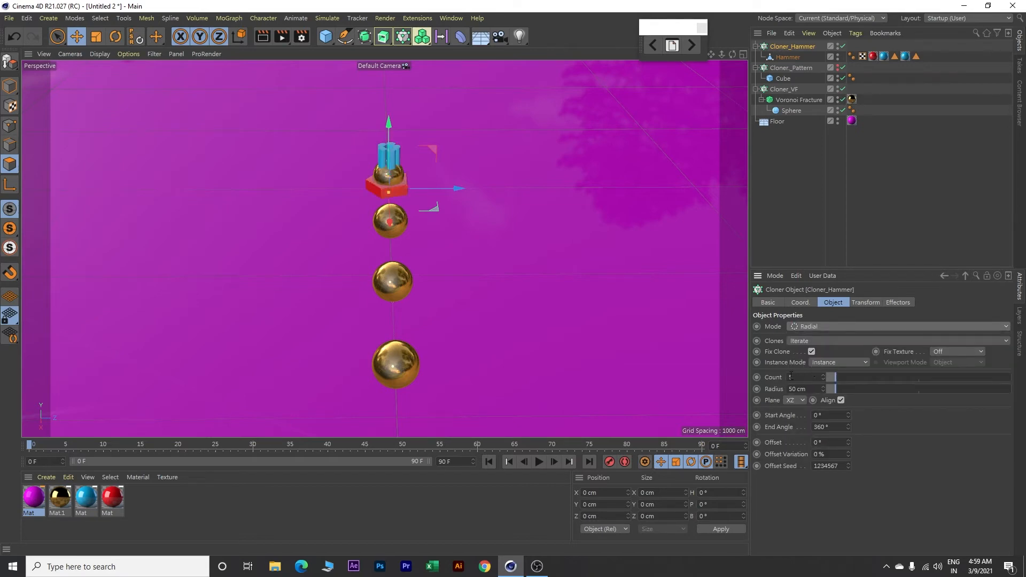
click(822, 380)
double_click(812, 390)
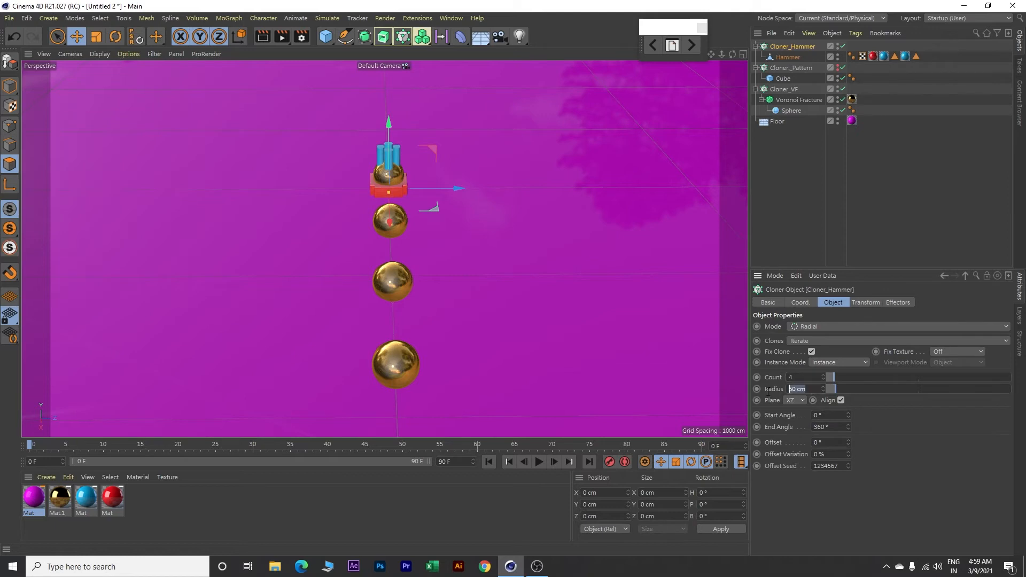
text(600)
key(Return)
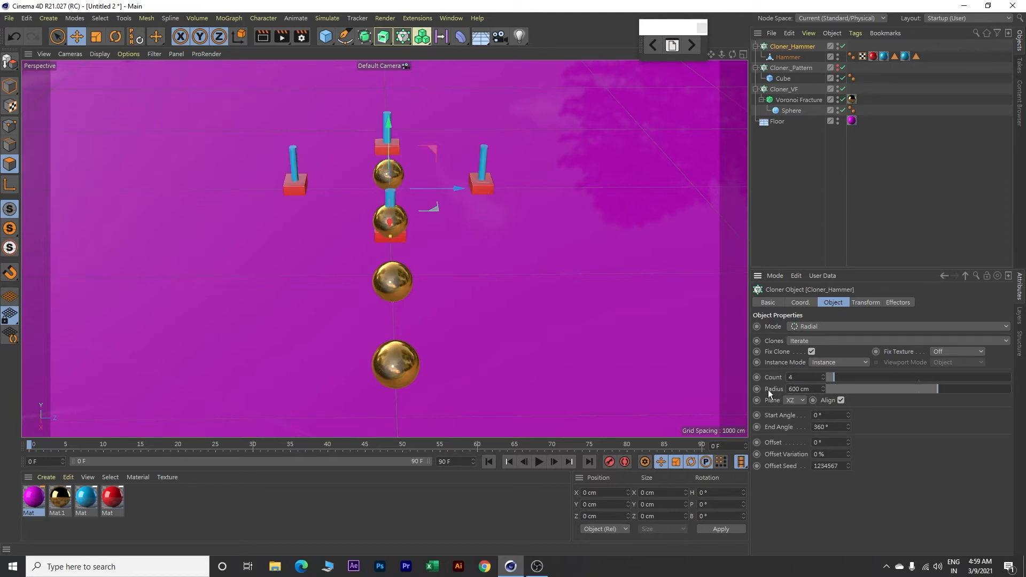
click(795, 401)
click(792, 424)
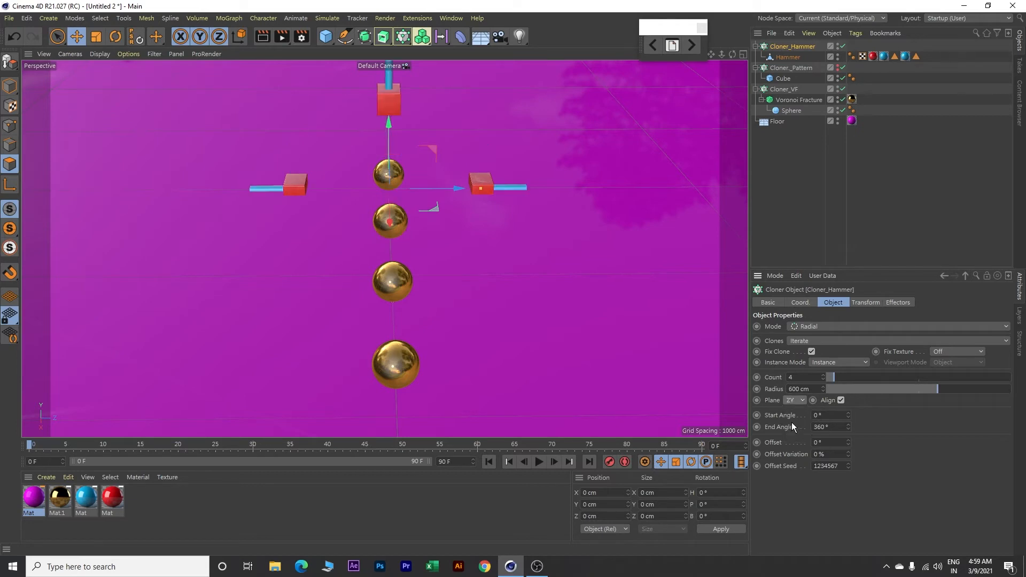
Step: Raise Cloner_Hammer above the spheres by setting its Y position to 700 cm
scroll(592, 294, up, 2)
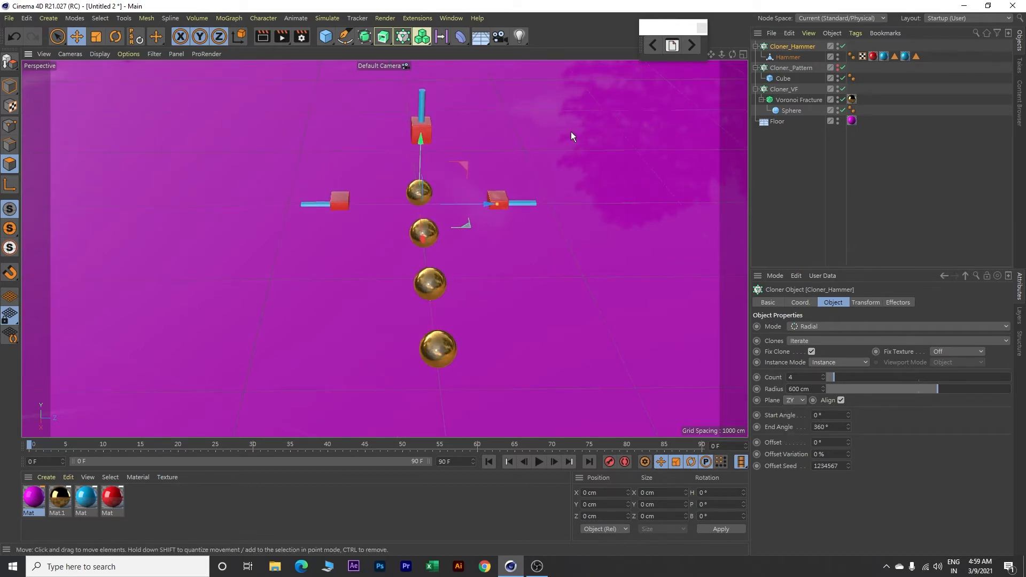
scroll(557, 168, up, 2)
drag(400, 191, 408, 110)
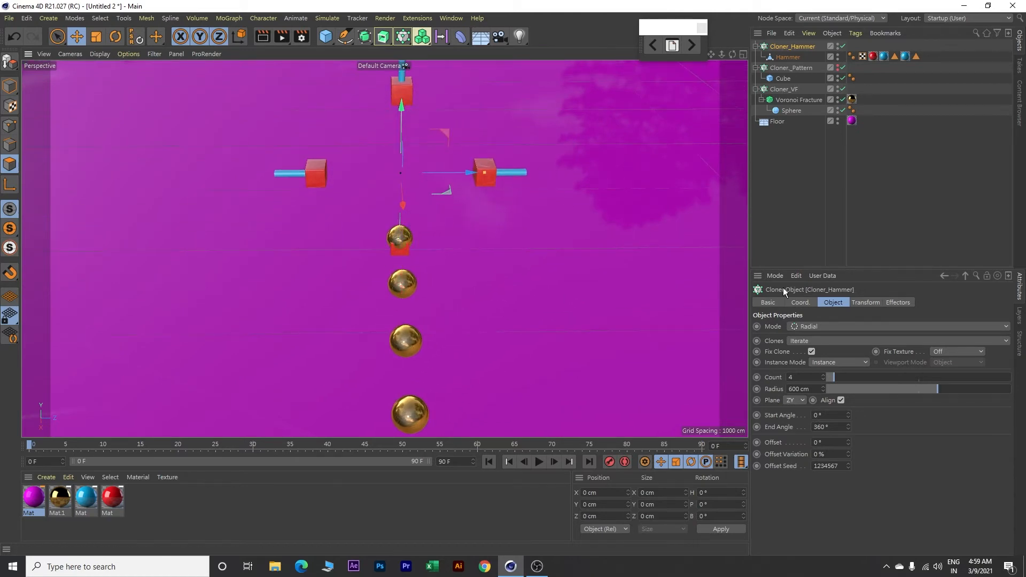
click(802, 302)
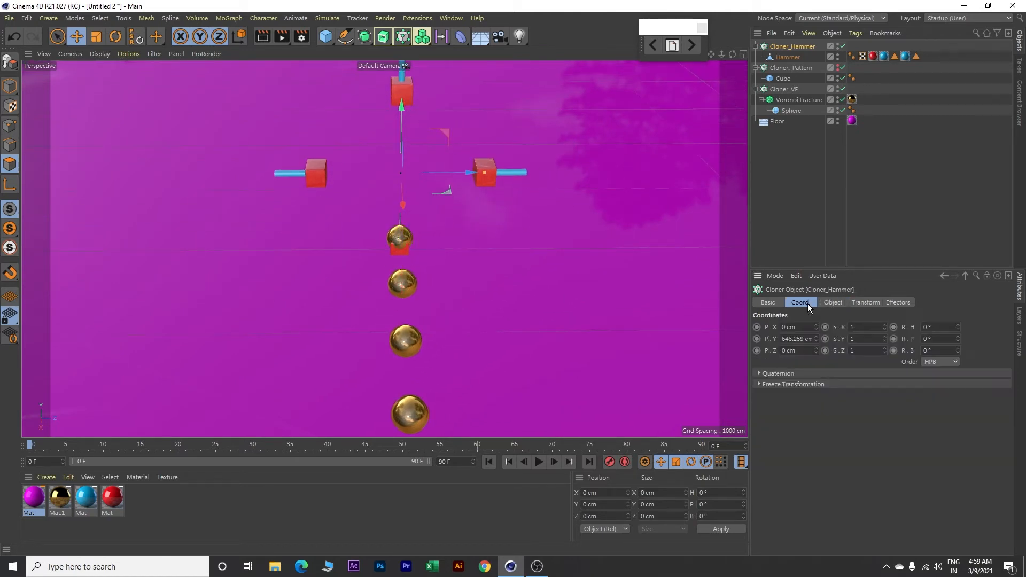
click(782, 342)
text(700)
key(Return)
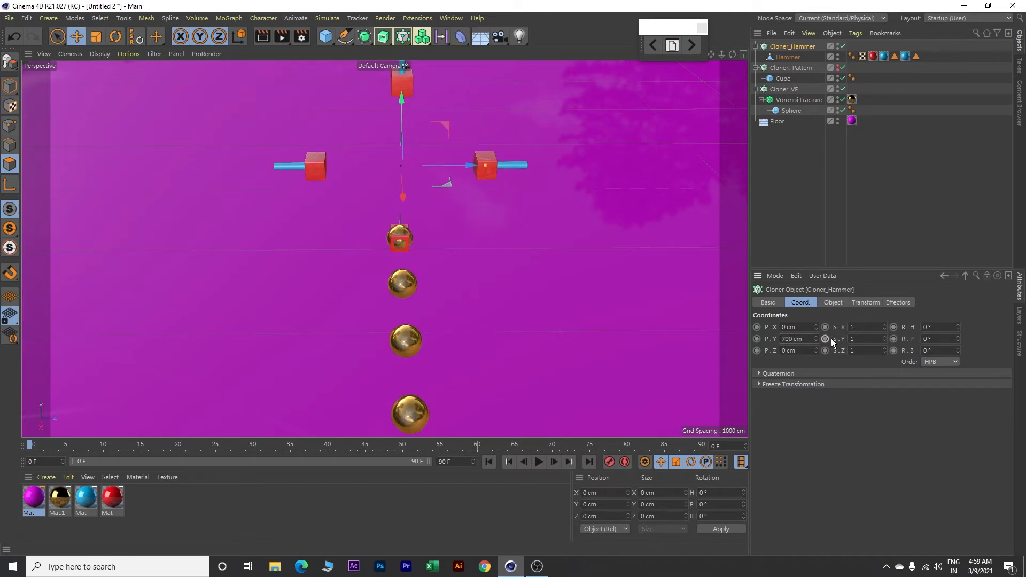
Step: Add a Null object and make Cloner_Pattern and Cloner_VF its children, collapsing the pattern cloner
click(328, 39)
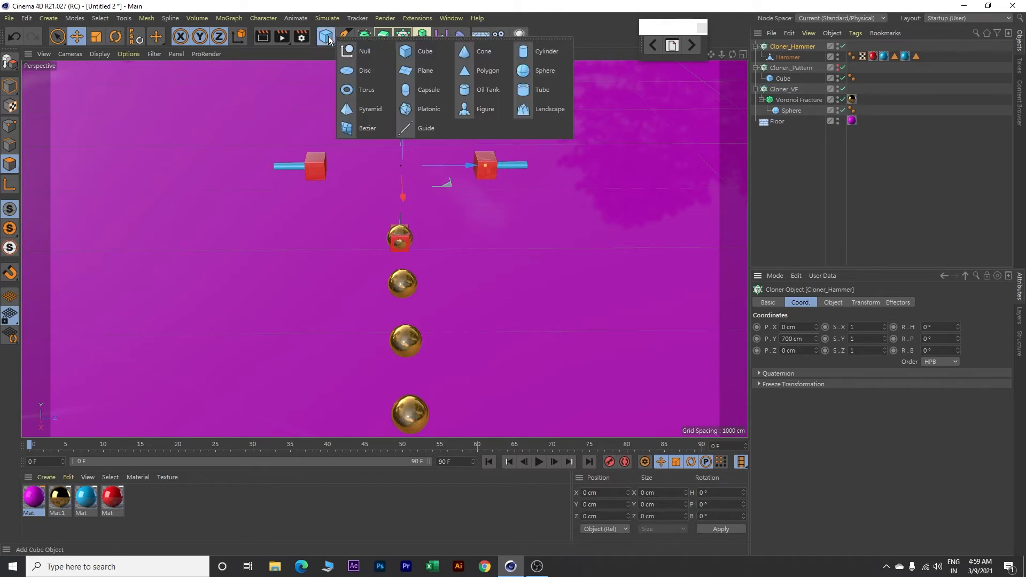
click(359, 52)
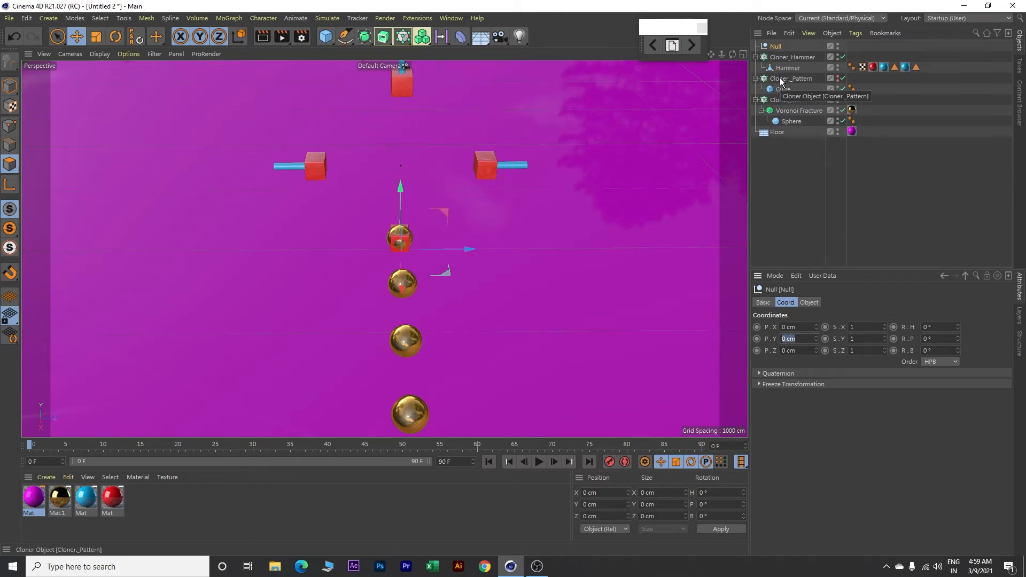
drag(780, 80, 779, 49)
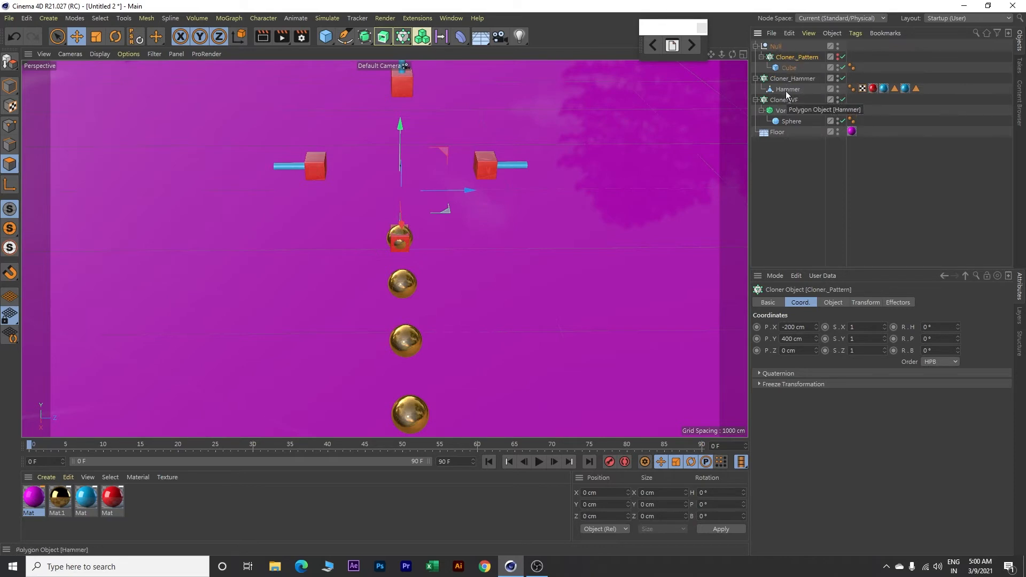
drag(780, 102, 779, 47)
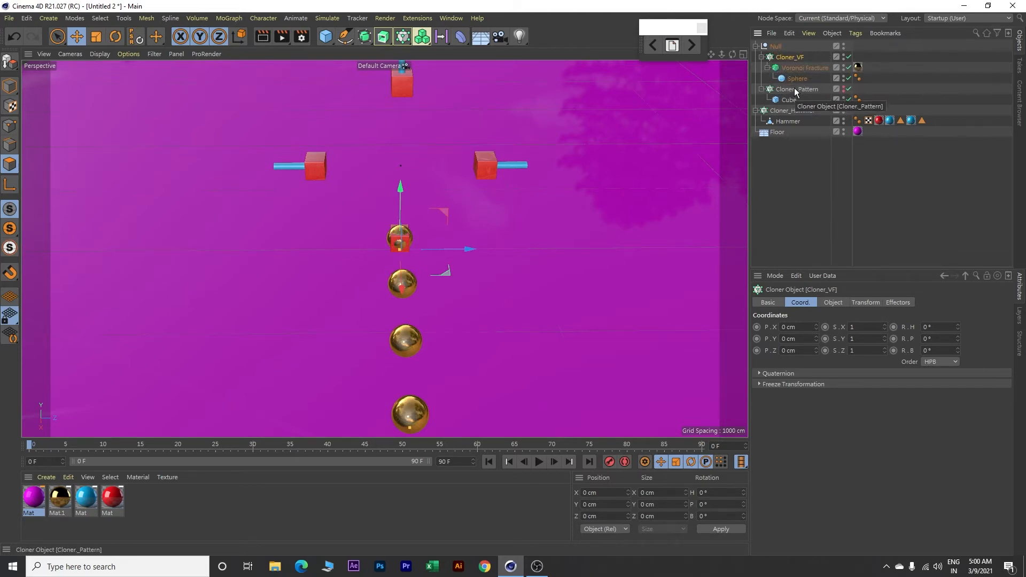
click(762, 89)
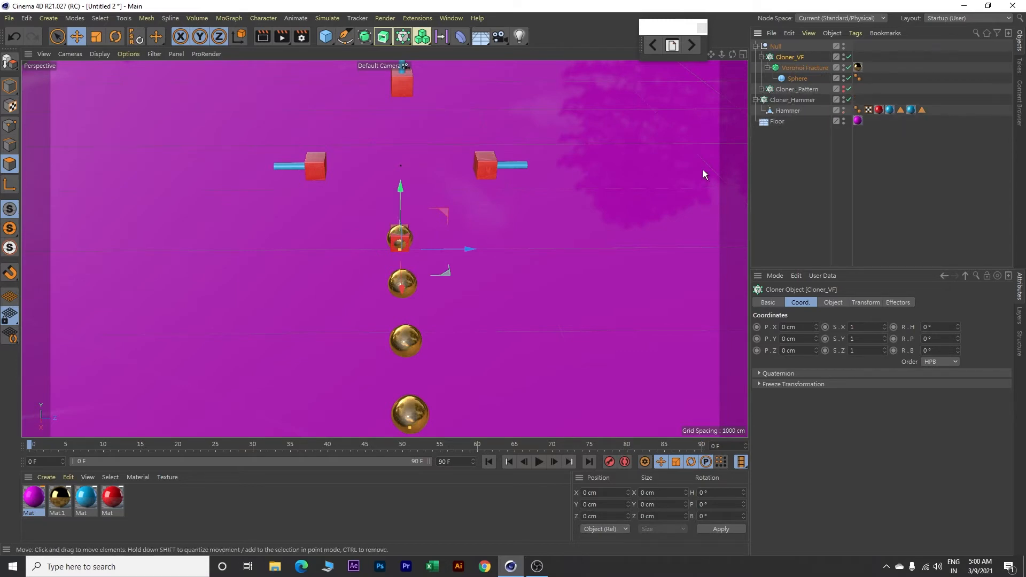
Step: Set the Null's X position to -3300 cm
click(777, 47)
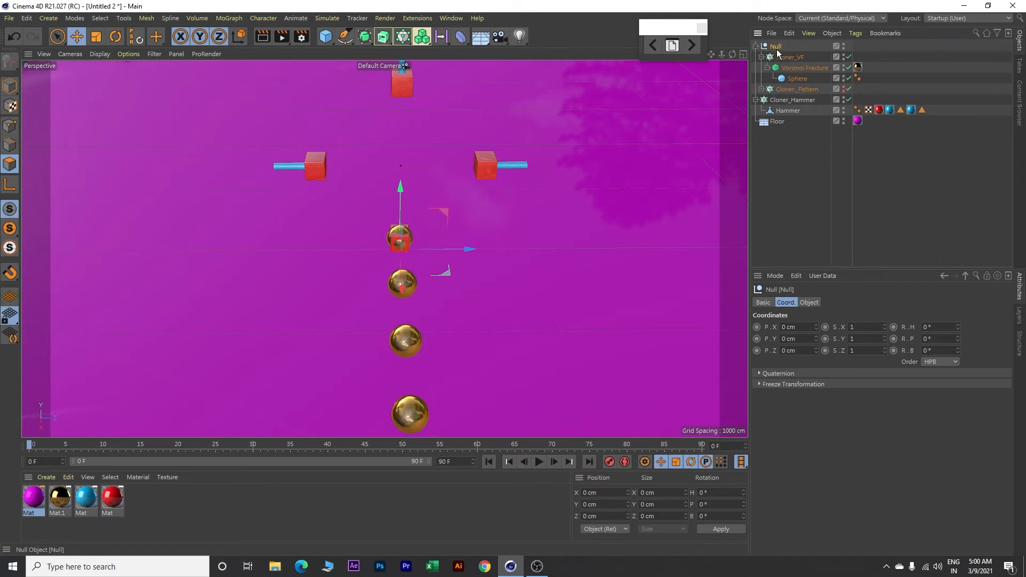
double_click(792, 327)
key(BackSpace)
text(-3300)
key(Return)
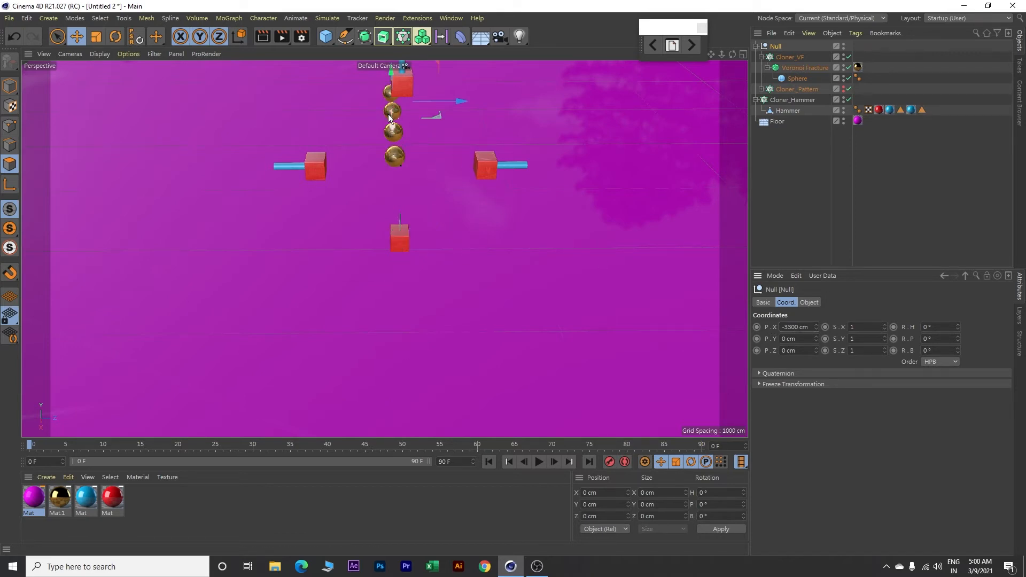
Step: Set Cloner_Hammer's X position to -1000 cm
click(798, 100)
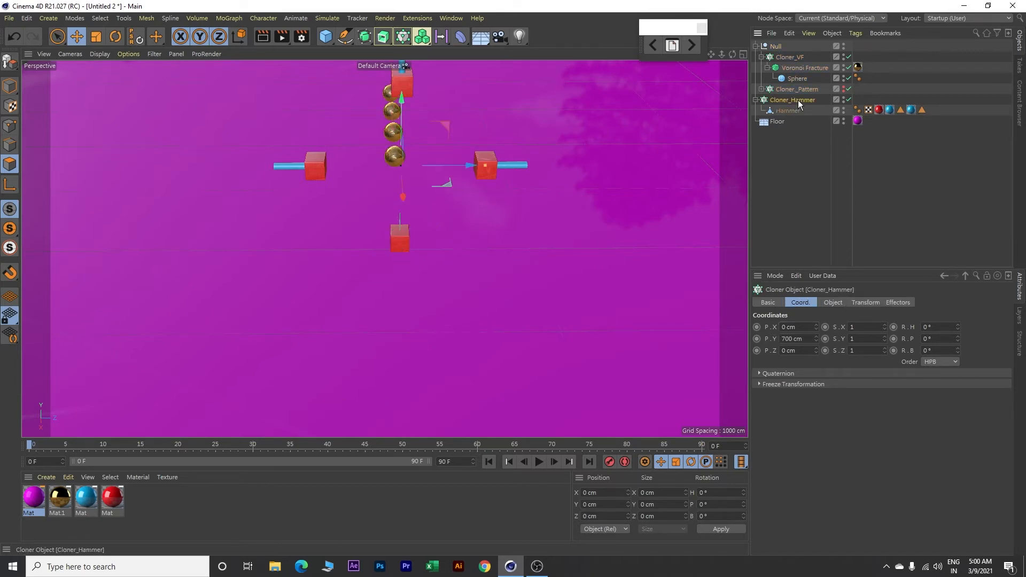
double_click(794, 327)
text(-100)
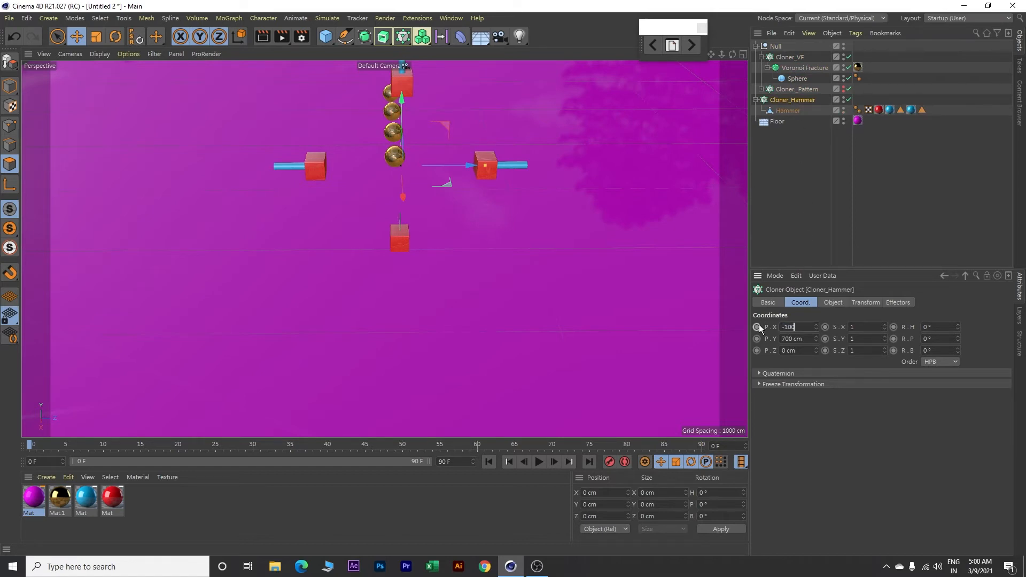
text(0)
key(Return)
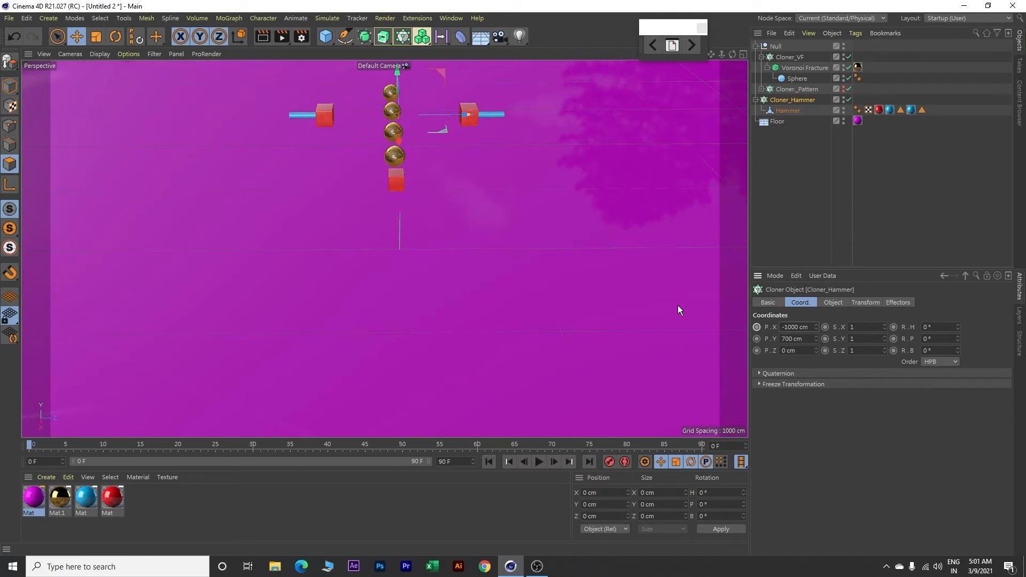
scroll(425, 154, up, 4)
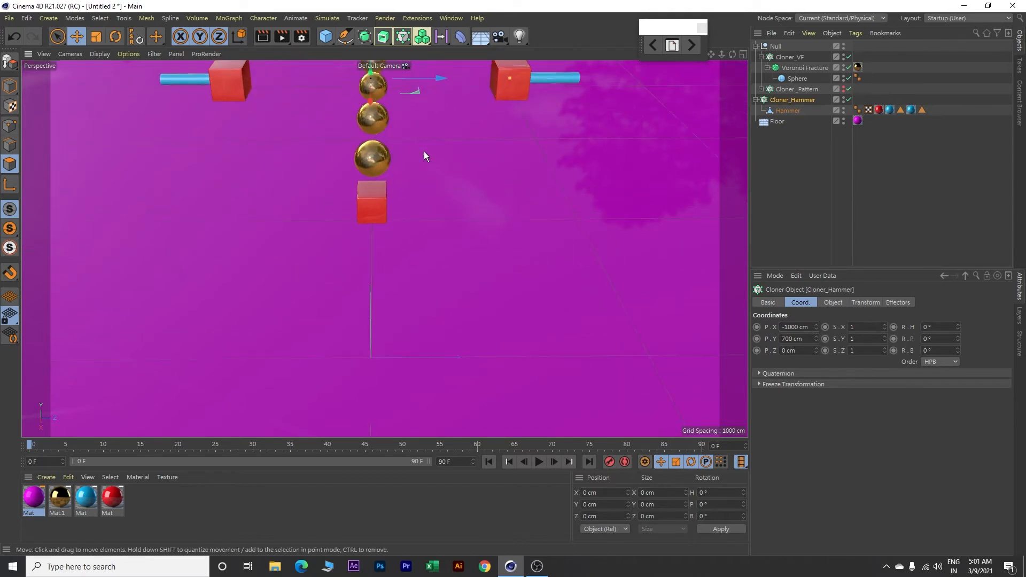
alt+middle_drag(436, 146, 453, 287)
alt+drag(455, 305, 452, 291)
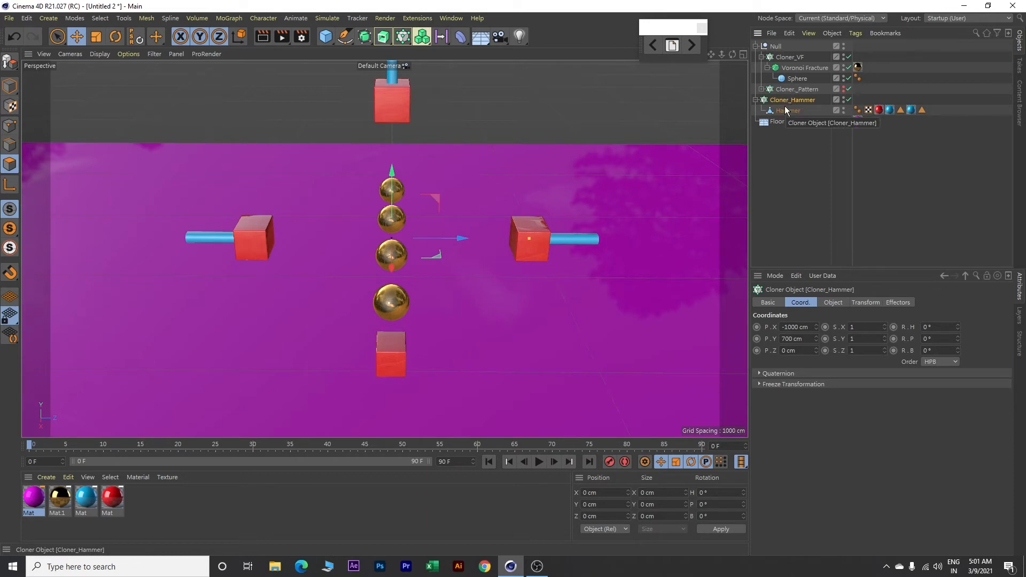
Step: Set the project's end frame to 210 and extend the preview range to frame 210
double_click(457, 461)
text(210)
key(Return)
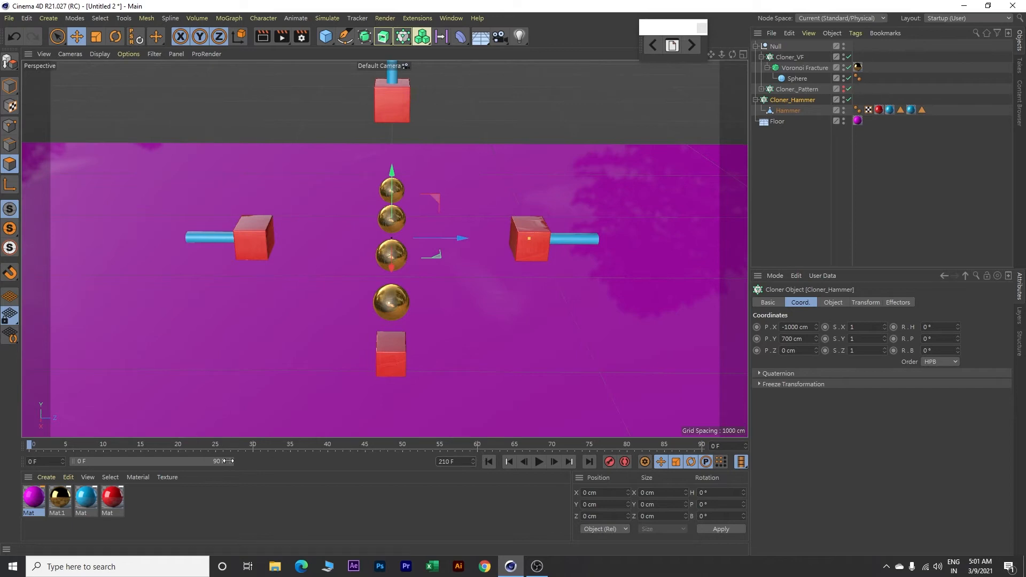
drag(228, 460, 449, 461)
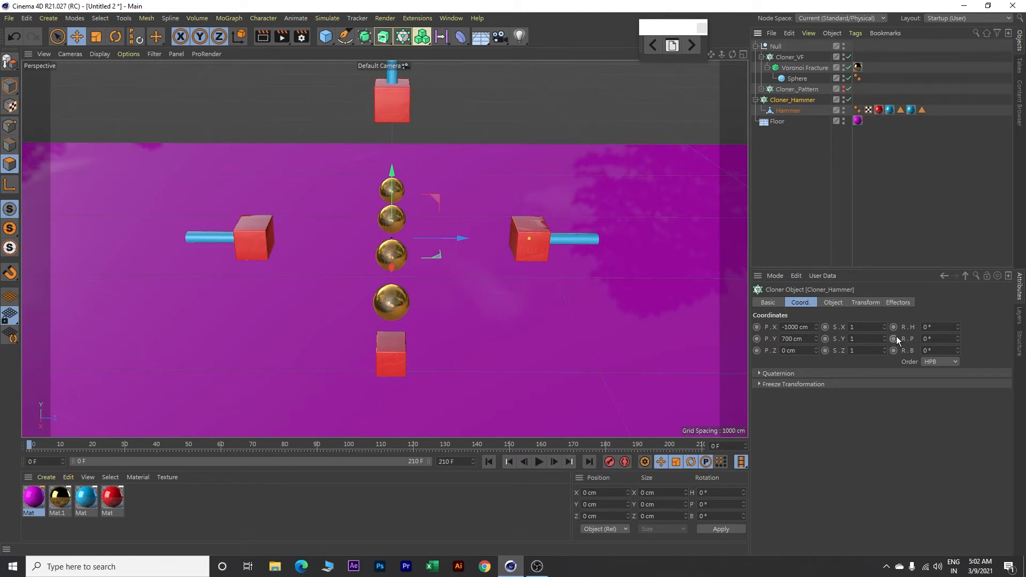
Step: Test Cloner_Hammer's pitch rotation up to 38° and reset it to 0°
click(958, 339)
mouse_move(958, 343)
mouse_down()
mouse_move(957, 321)
mouse_move(957, 364)
mouse_move(957, 328)
mouse_move(957, 345)
mouse_up()
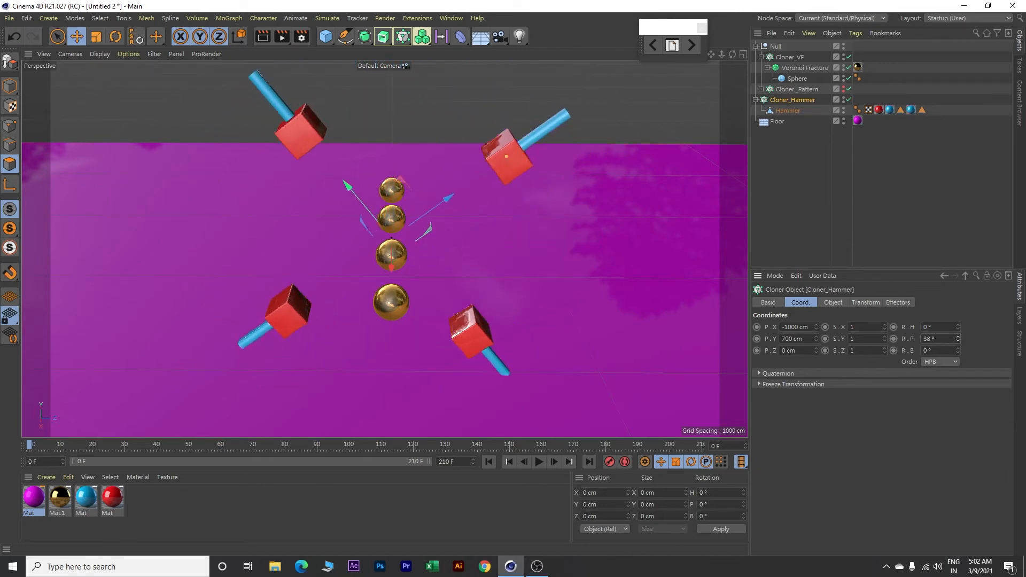
click(934, 339)
text(0)
key(Return)
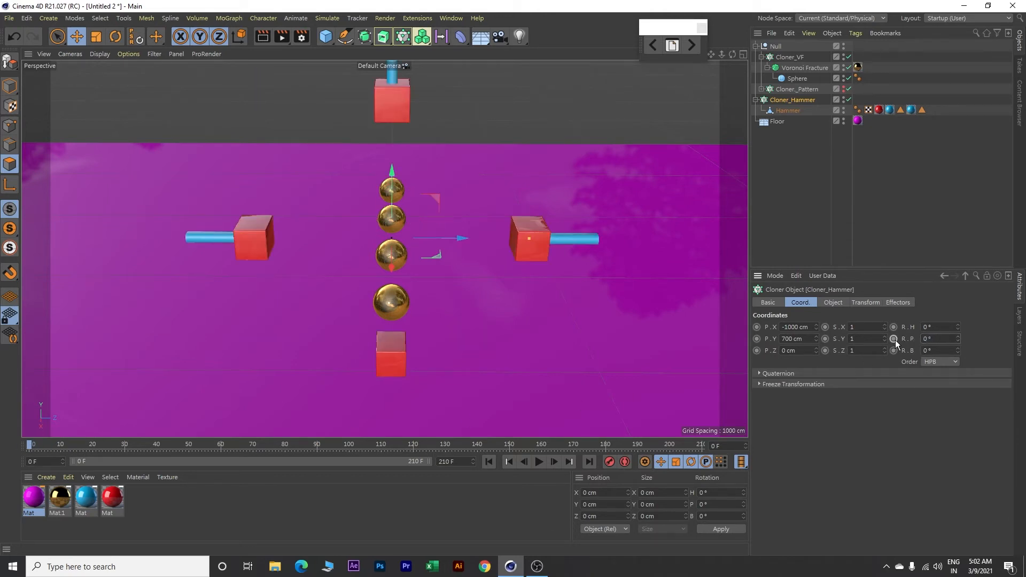
Step: Keyframe Cloner_Hammer's pitch rotation at 0° on frame 0 and at 420° on frame 210
ctrl+click(894, 339)
drag(32, 446, 712, 456)
click(950, 338)
text(420)
key(Return)
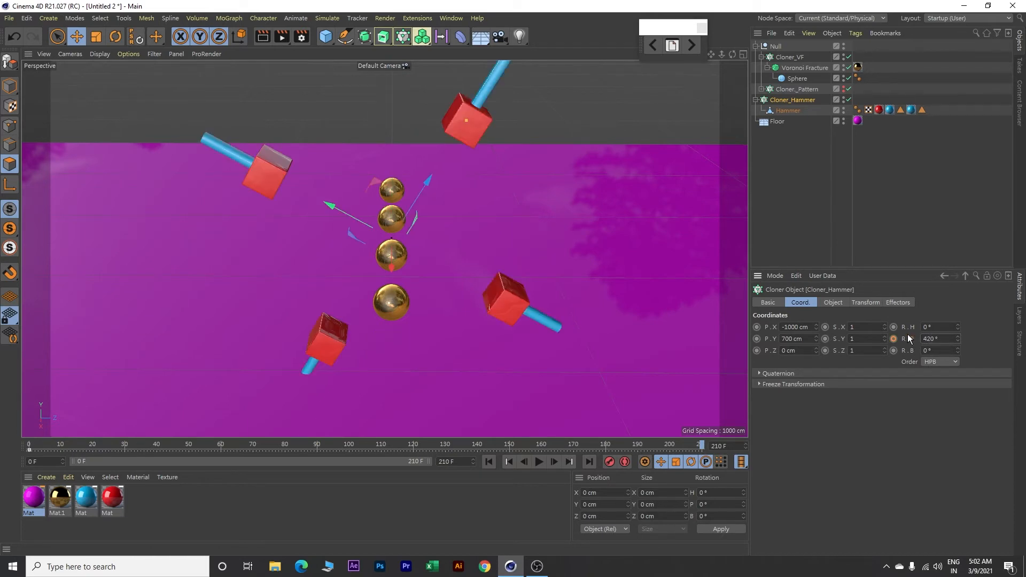
click(894, 339)
Step: Play the hammer rotation from the start to check its motion, and return to frame 0
click(488, 462)
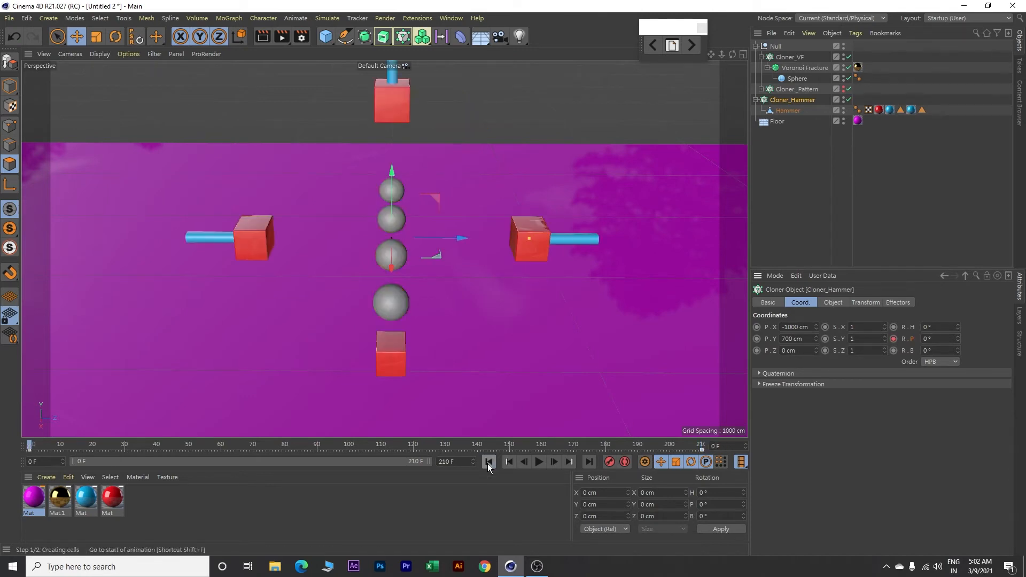
click(539, 462)
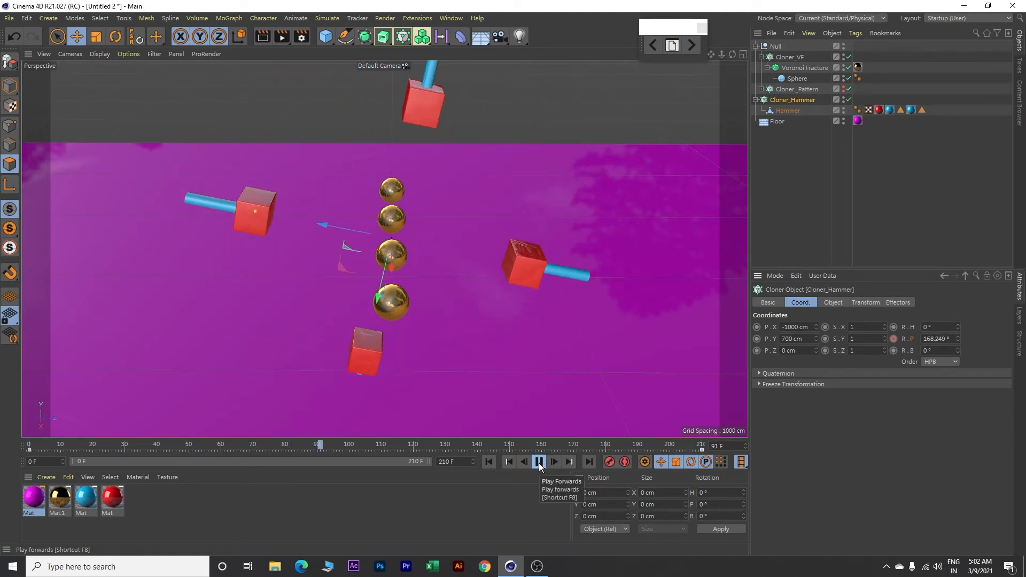
click(539, 463)
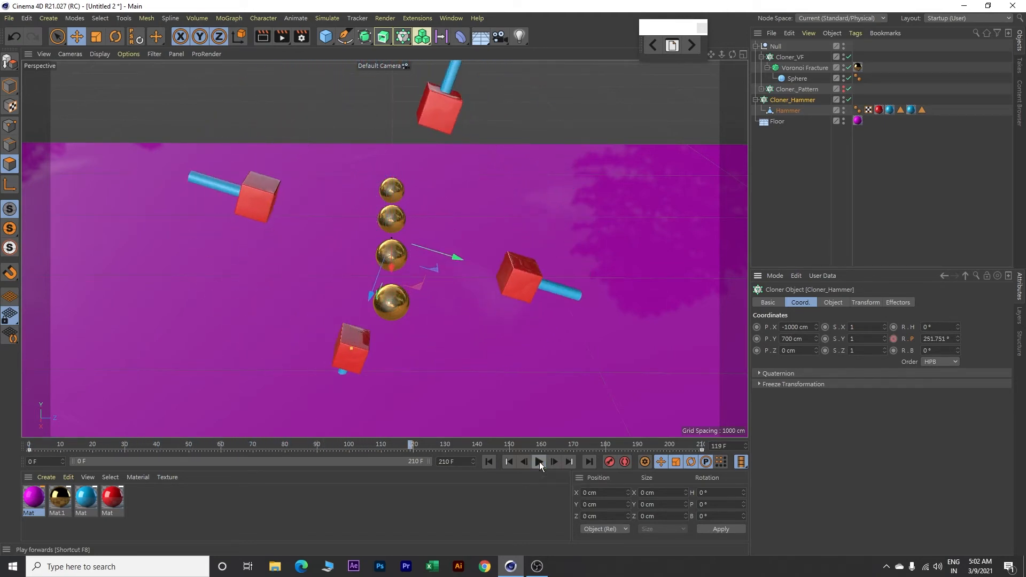
click(489, 462)
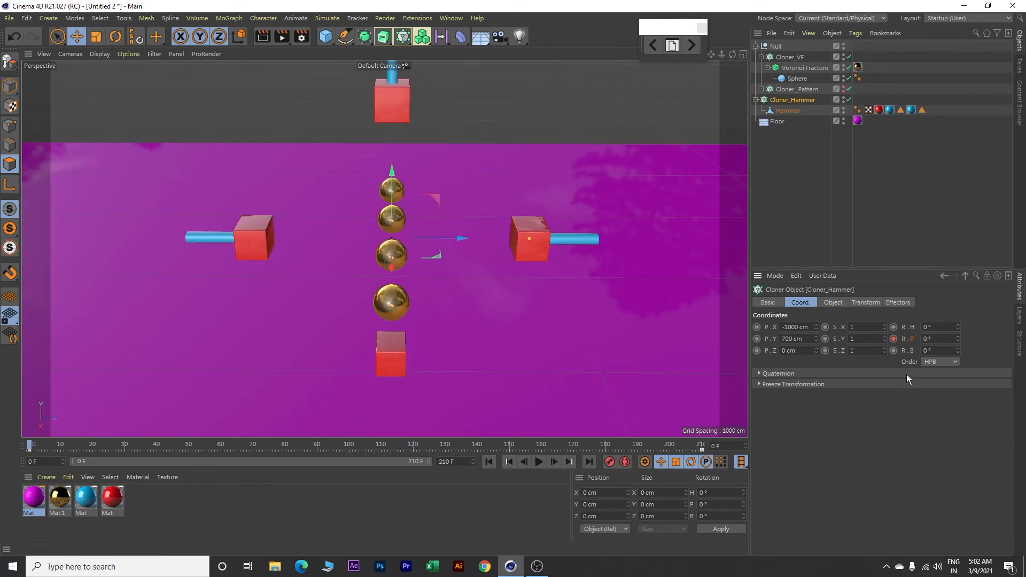
Step: Show the F-curve of Cloner_Hammer's pitch rotation and set all its keys to linear interpolation
right_click(912, 340)
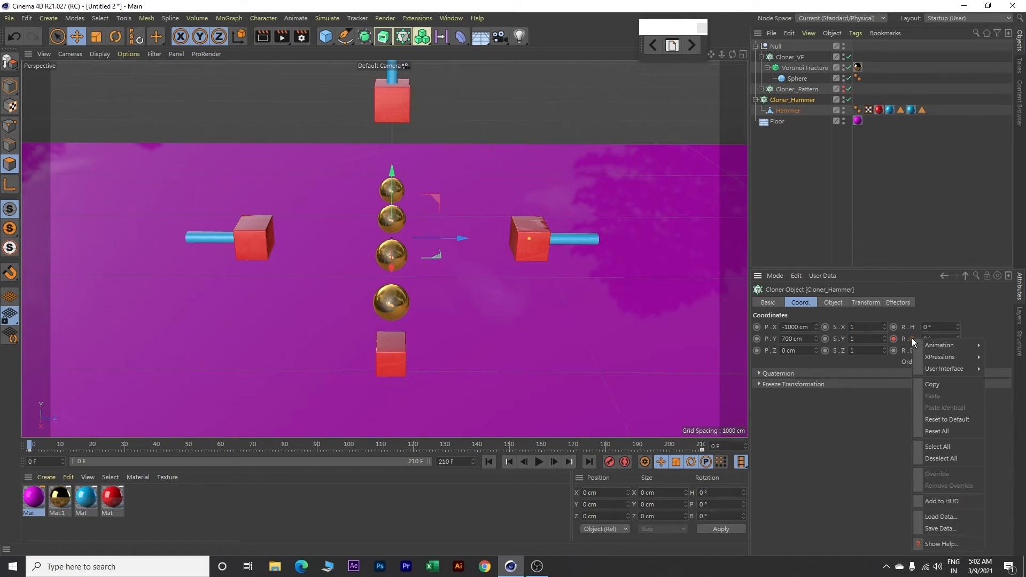
mouse_move(928, 347)
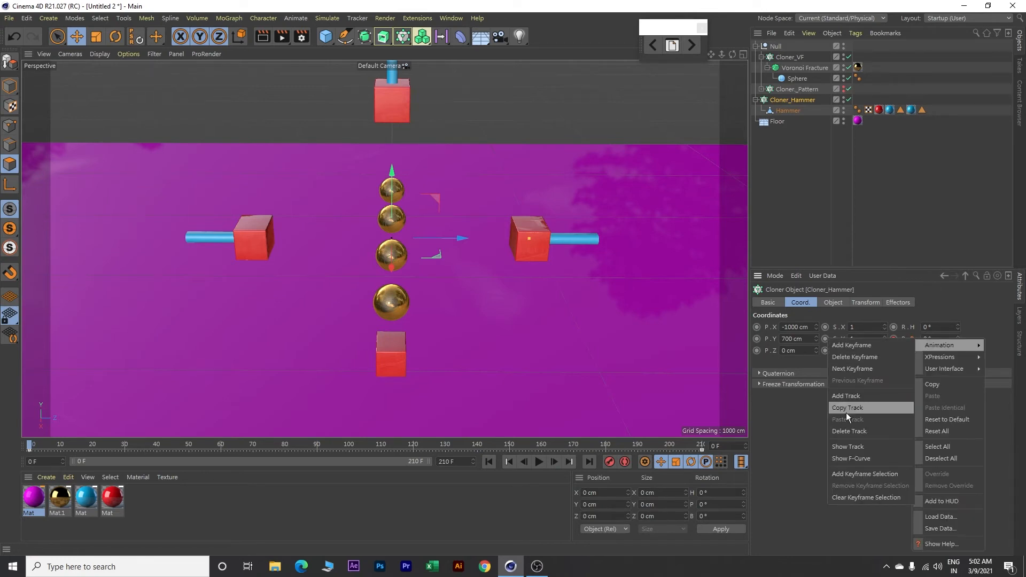
click(856, 459)
drag(773, 250, 401, 101)
click(420, 231)
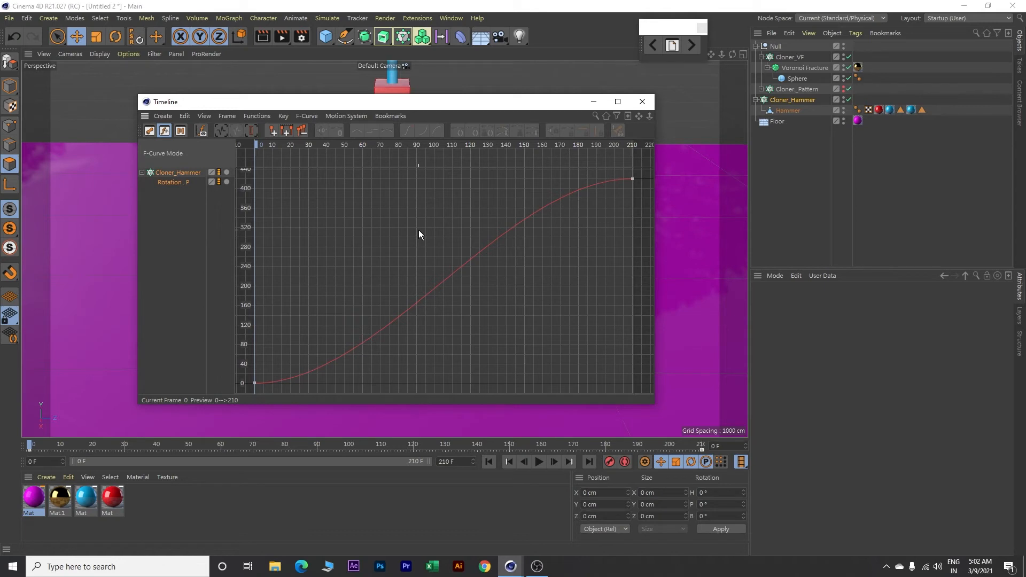
key(ctrl+a)
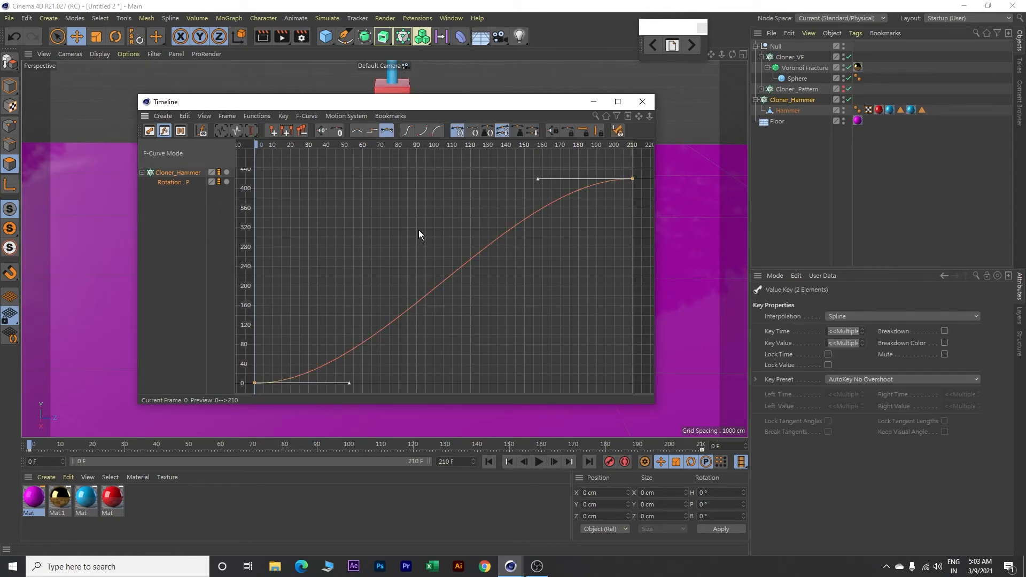
click(357, 132)
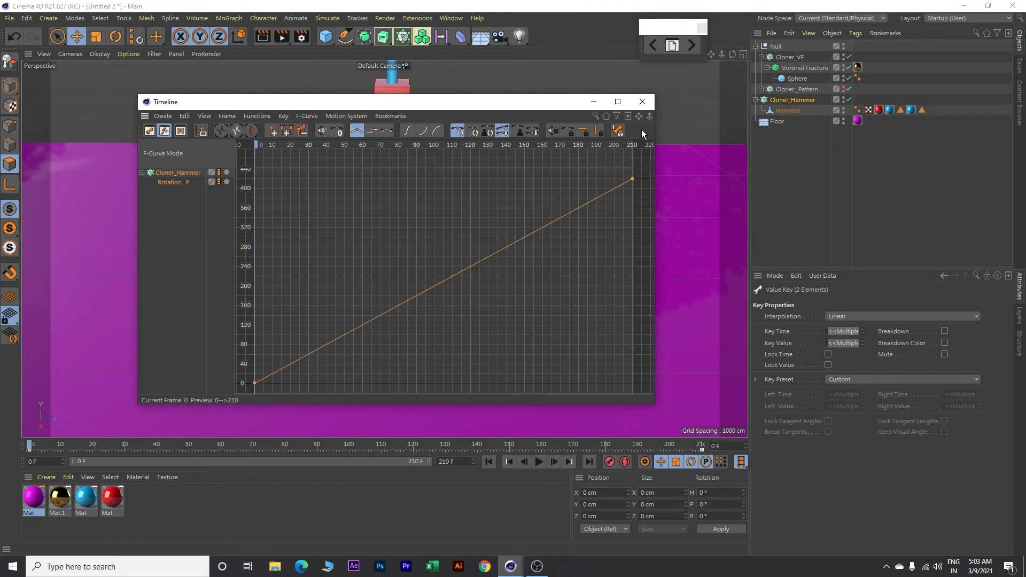
click(643, 102)
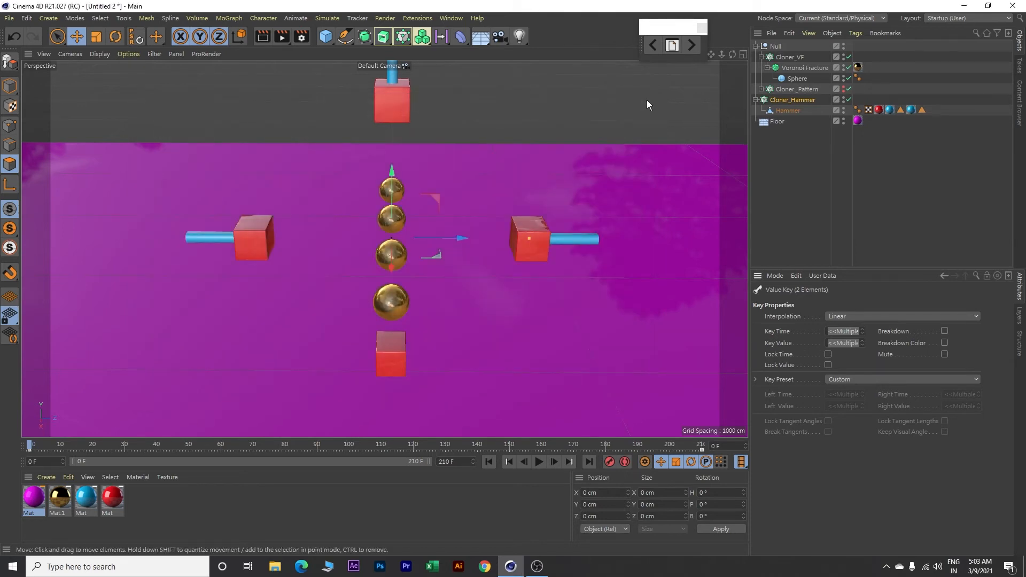
Step: Preview the hammers' linear rotation and rewind the animation to frame 0
click(539, 462)
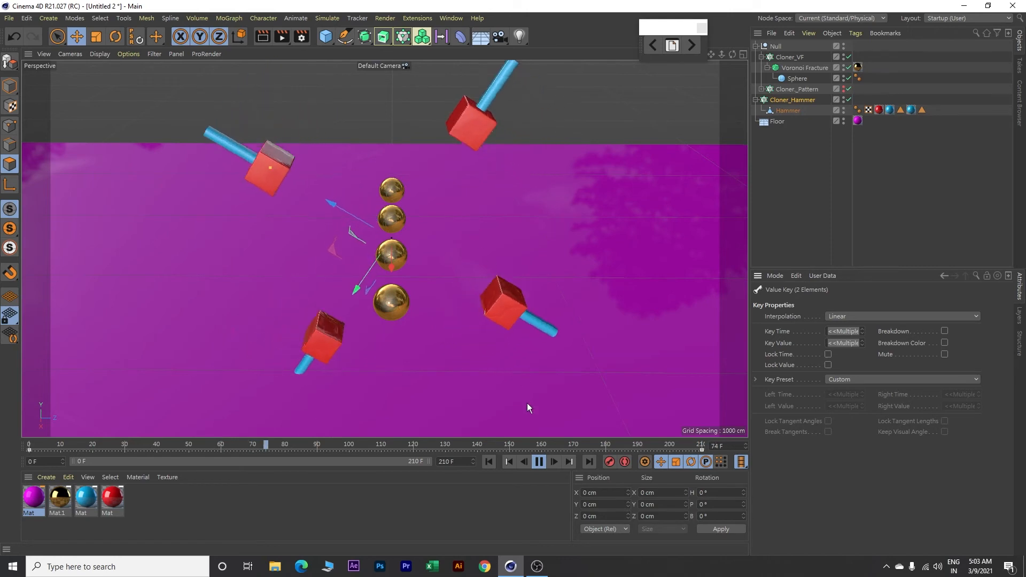
click(539, 462)
click(489, 462)
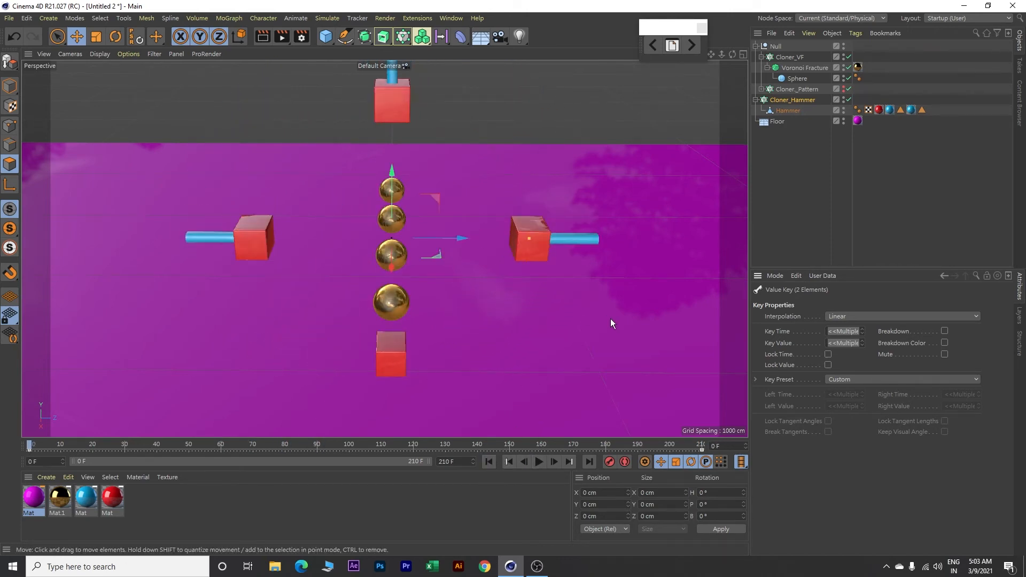
Step: Keyframe the Null's X position at -3300 cm on frame 0 and at -2700 cm on frame 45
click(776, 47)
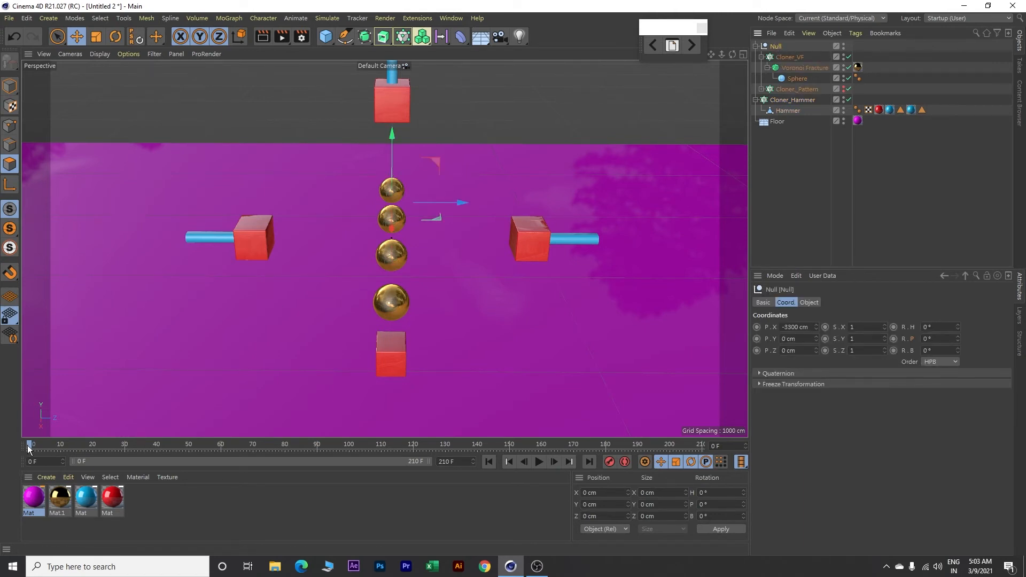
click(758, 327)
click(40, 447)
drag(40, 446, 171, 452)
drag(812, 327, 792, 329)
key(BackSpace)
key(BackSpace)
key(BackSpace)
text(-2700)
key(Return)
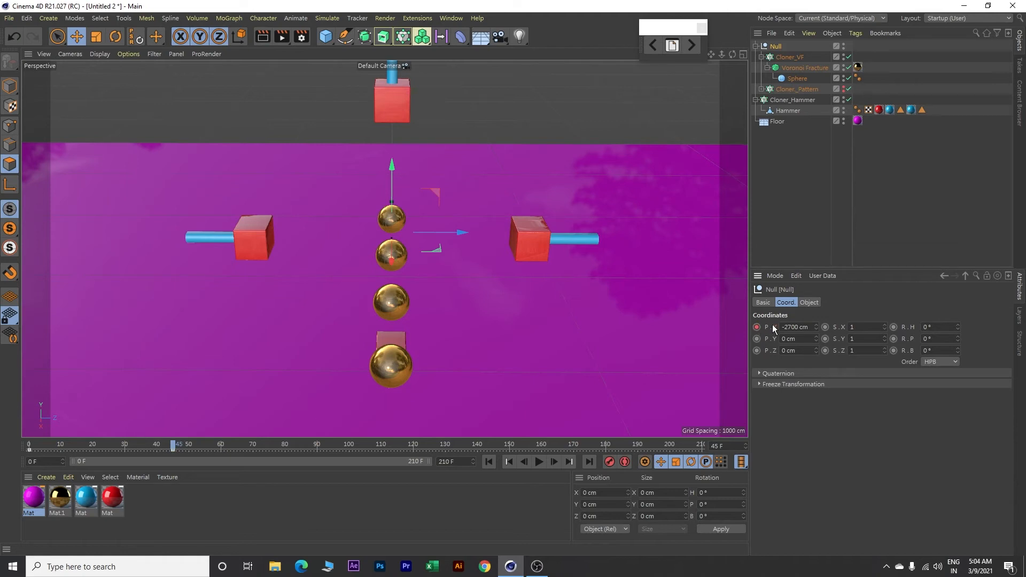
Step: Show the F-curve of the Null's X position and set all its keys to linear interpolation
right_click(776, 330)
mouse_move(793, 335)
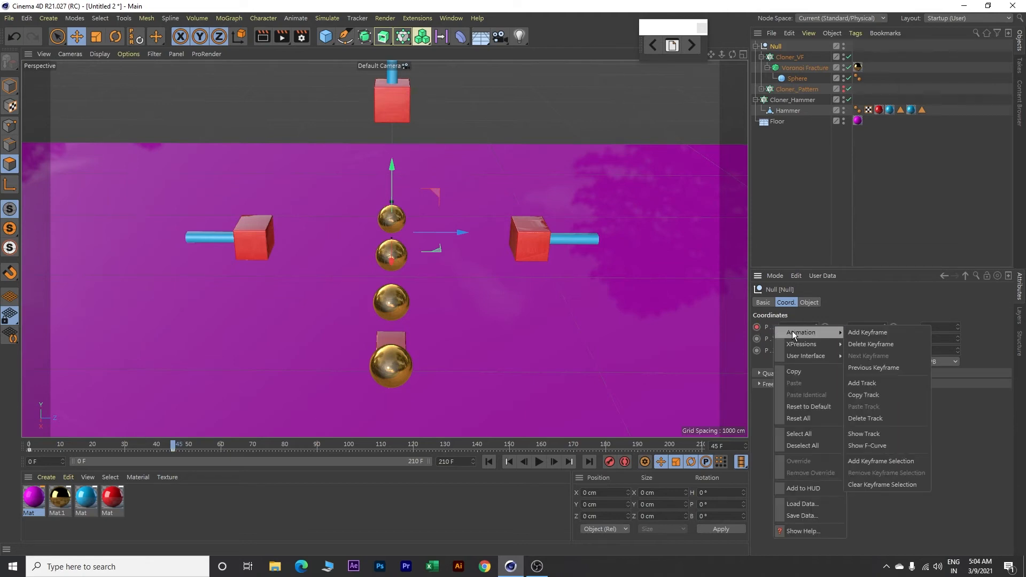
click(873, 443)
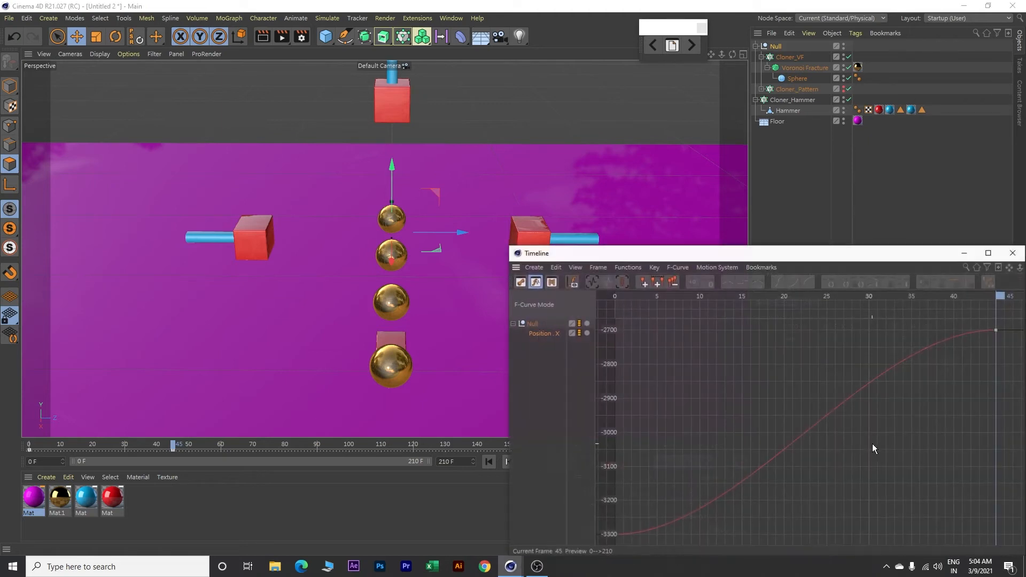
drag(774, 252, 377, 97)
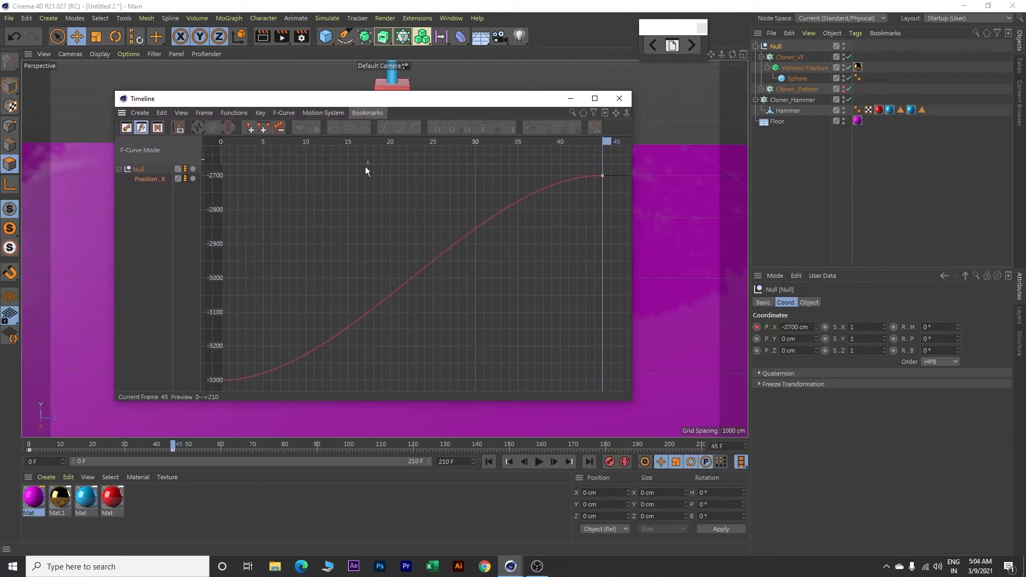
click(352, 210)
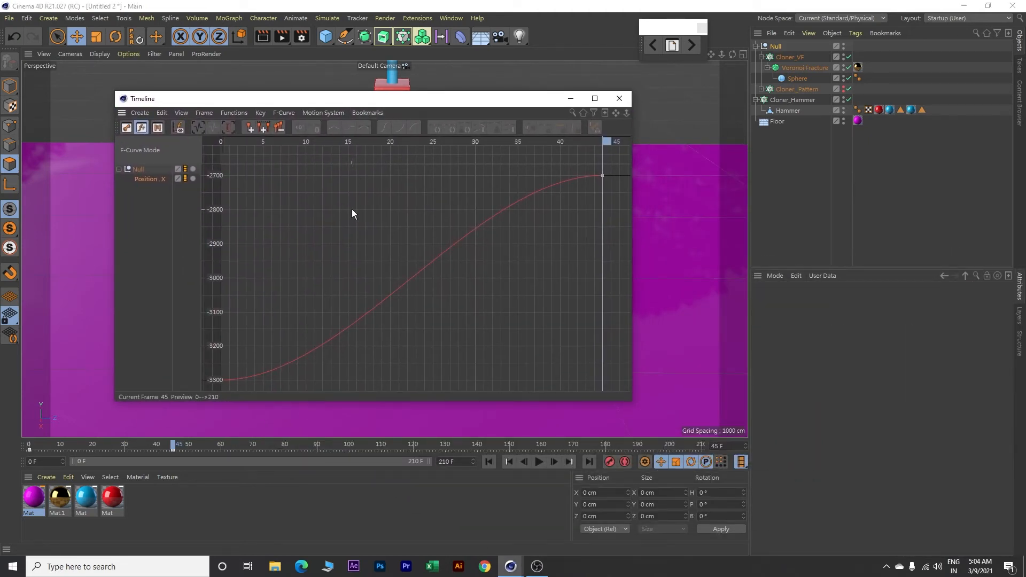
key(ctrl+a)
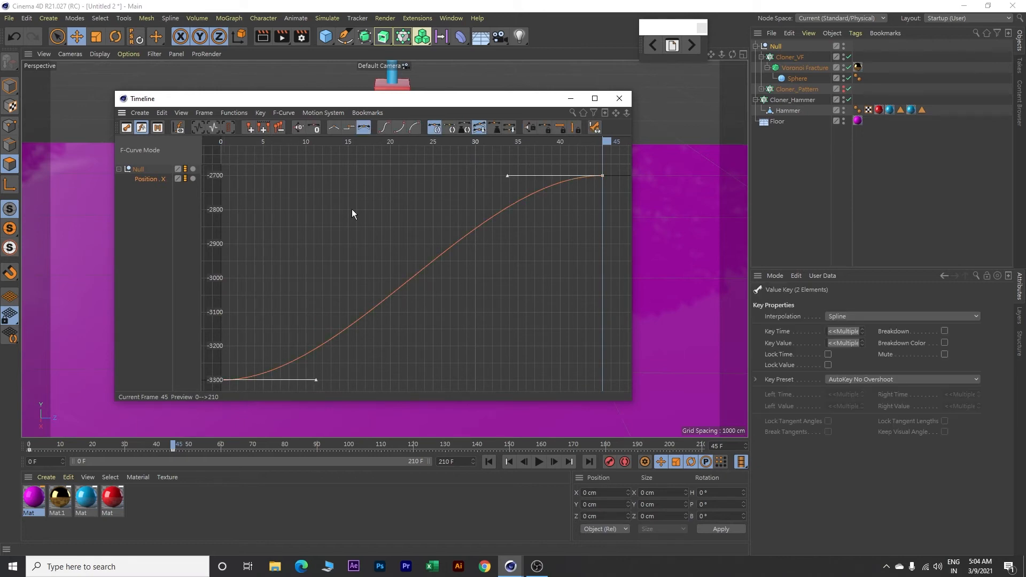
click(334, 128)
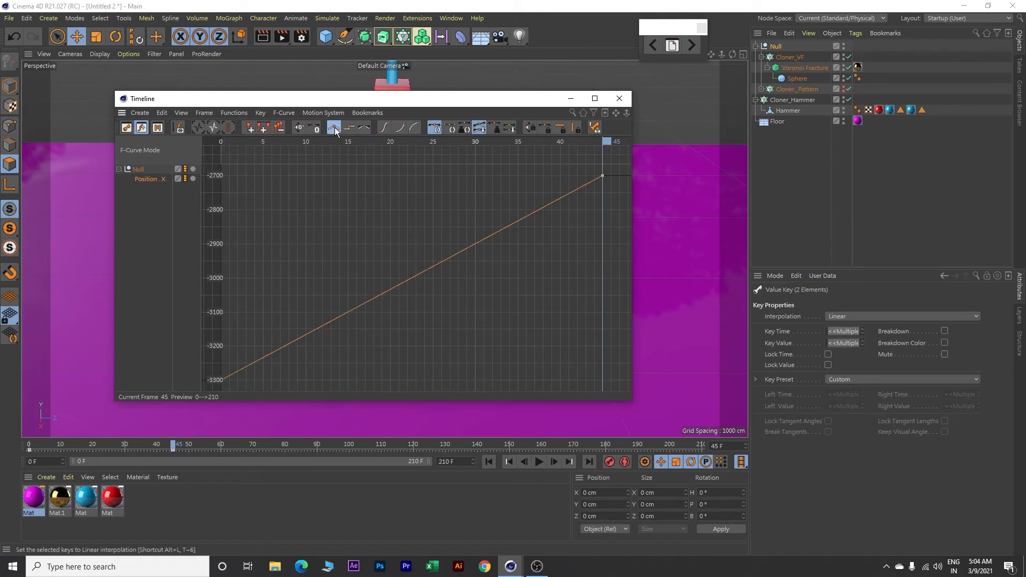
Step: Set the Null's Position X track to Offset Repeat after its last key, with 4 repetitions
click(151, 178)
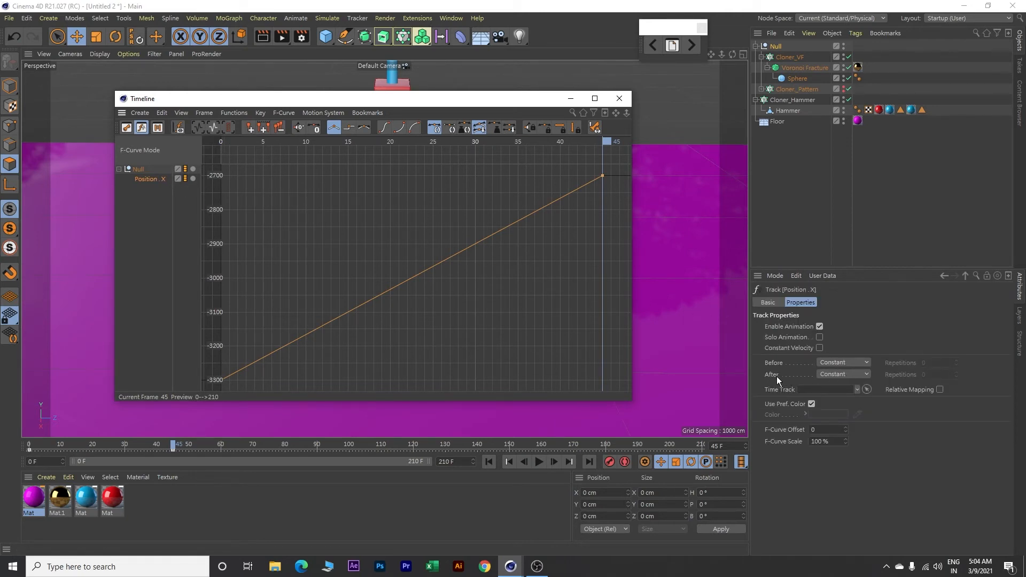
click(840, 375)
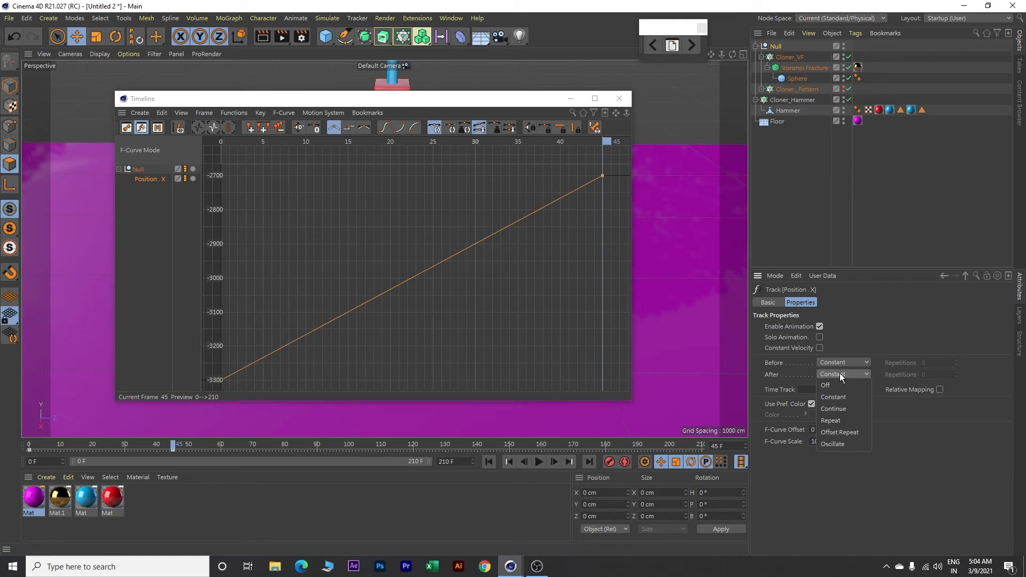
click(846, 431)
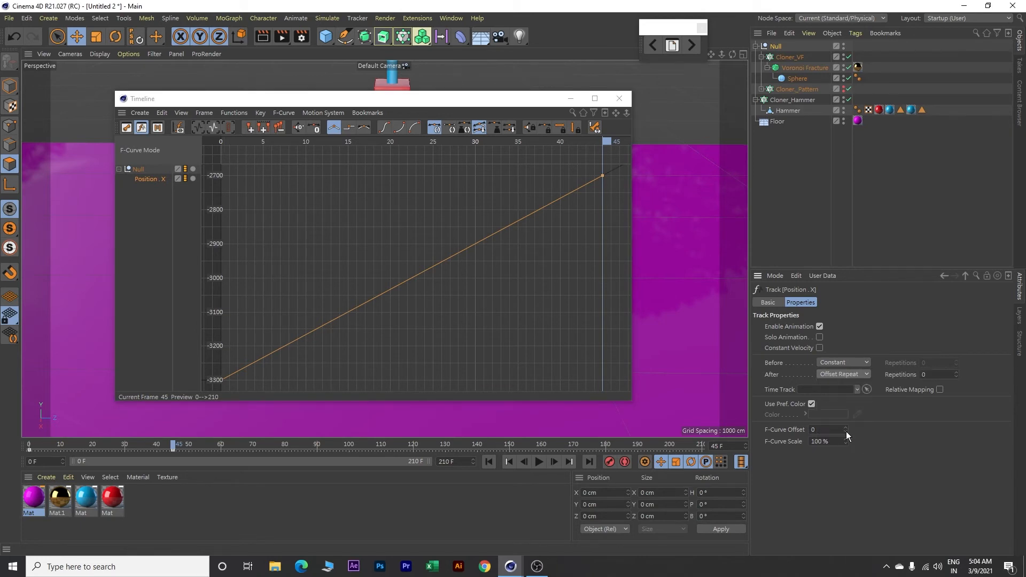
click(920, 374)
click(619, 100)
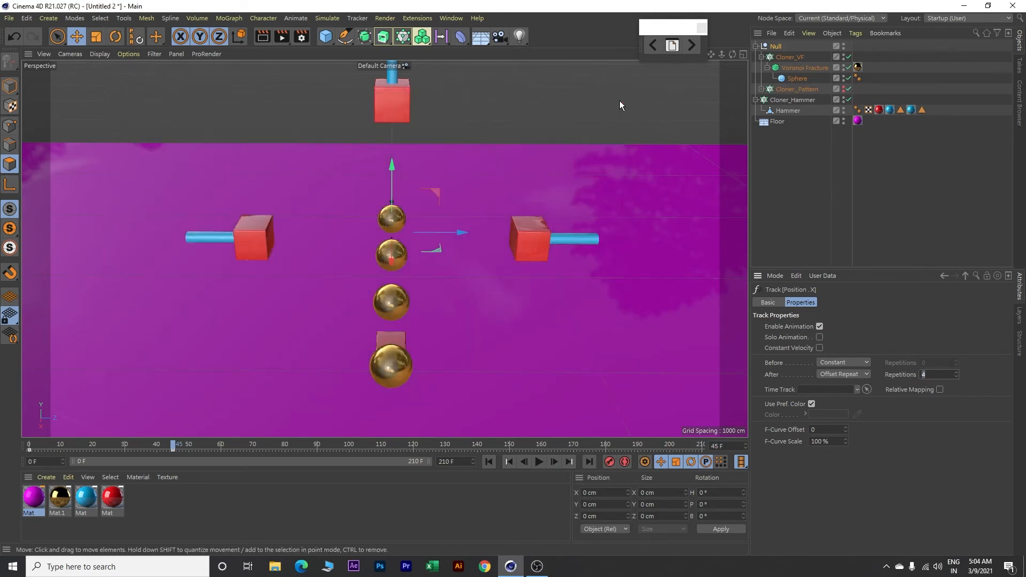
text(4)
Step: Play the animation to check the spheres moving under the hammers, and return to frame 0
click(539, 462)
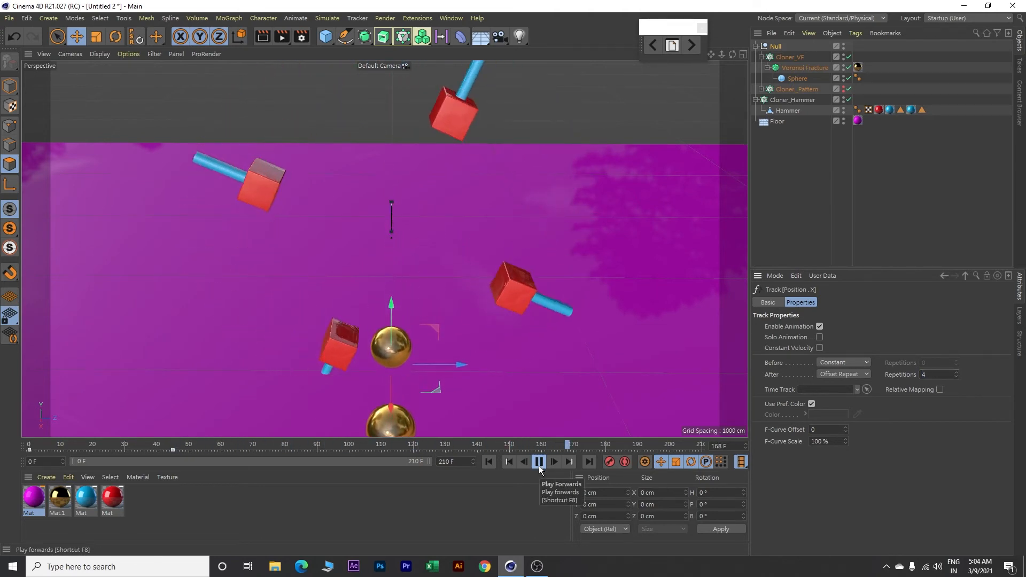
click(539, 463)
click(490, 463)
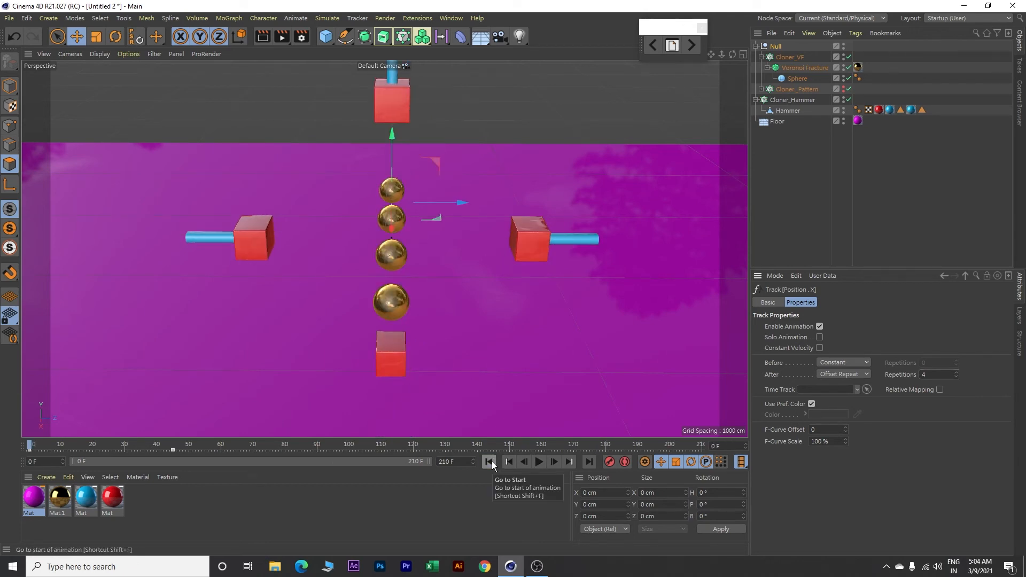
Step: Open the project's expert dynamics settings and start editing the Steps per Frame value
key(ctrl+d)
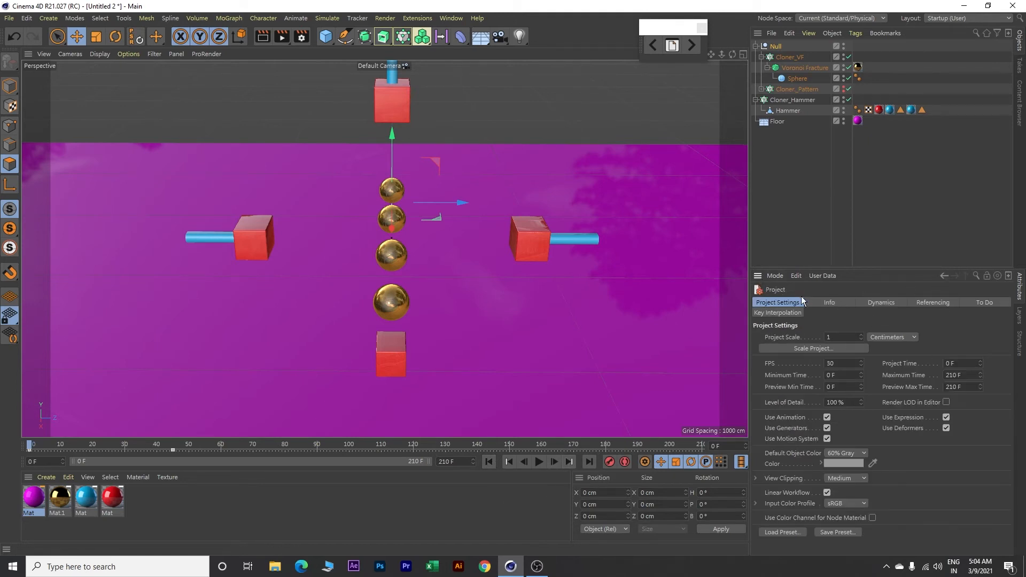
click(893, 303)
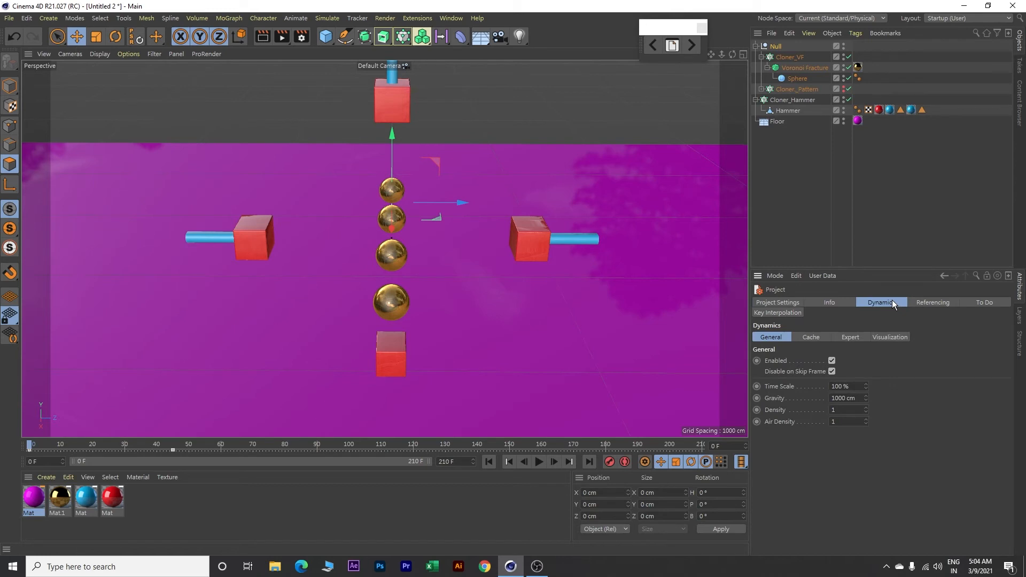
click(854, 337)
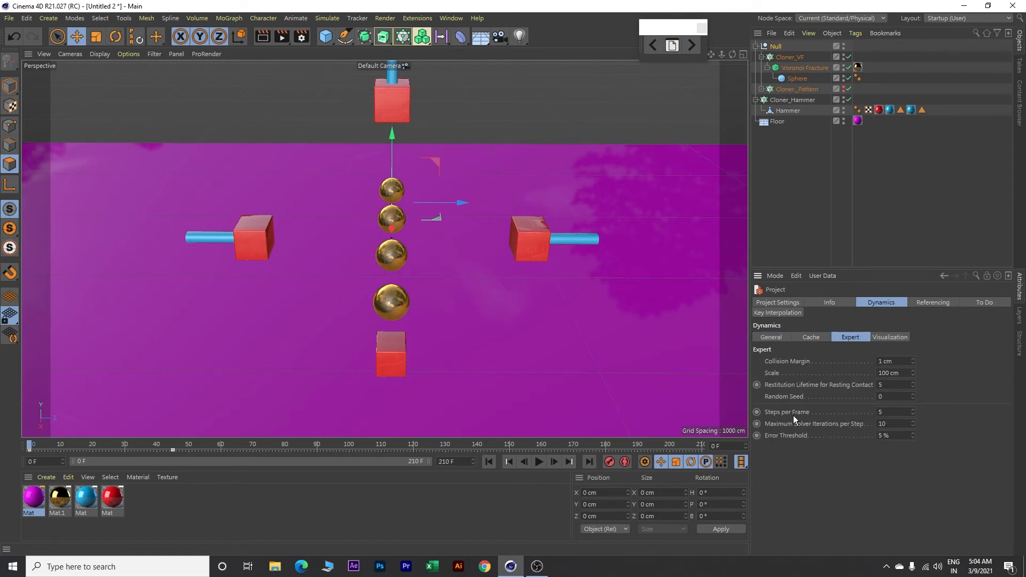
drag(897, 413, 861, 408)
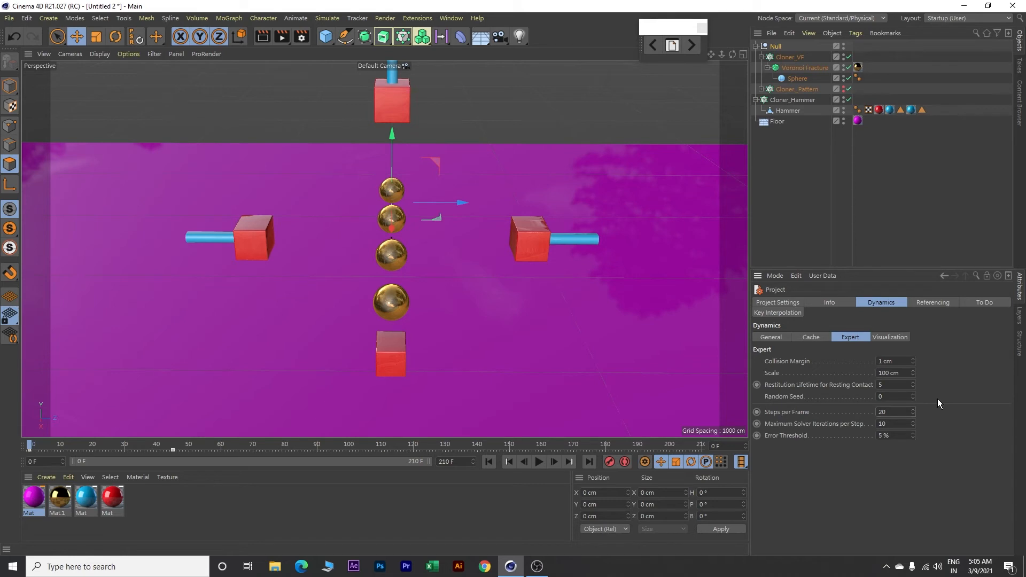
Step: Add a Collider Body tag to the Floor and set its bounce to 0%
click(774, 122)
right_click(776, 122)
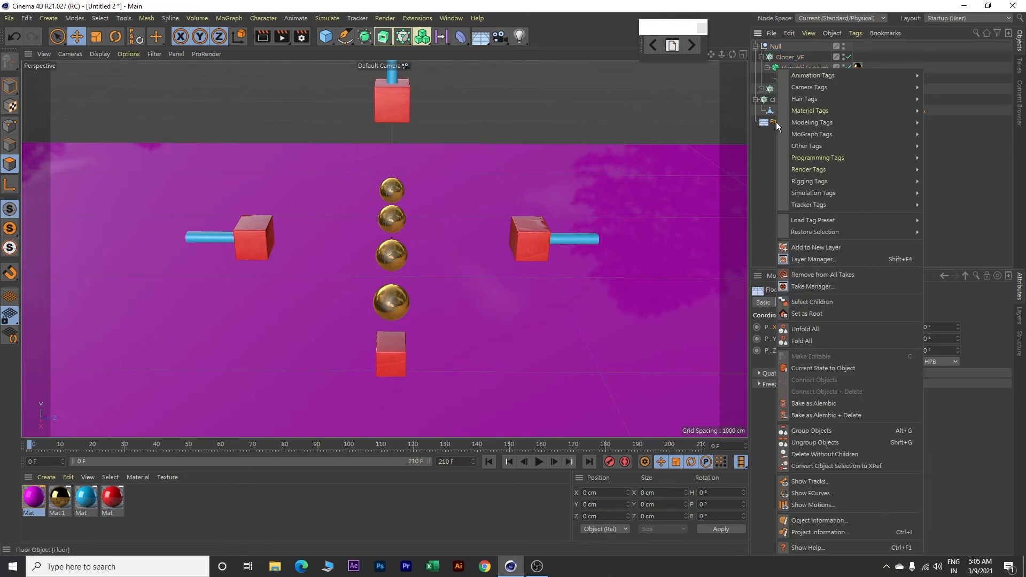
mouse_move(818, 195)
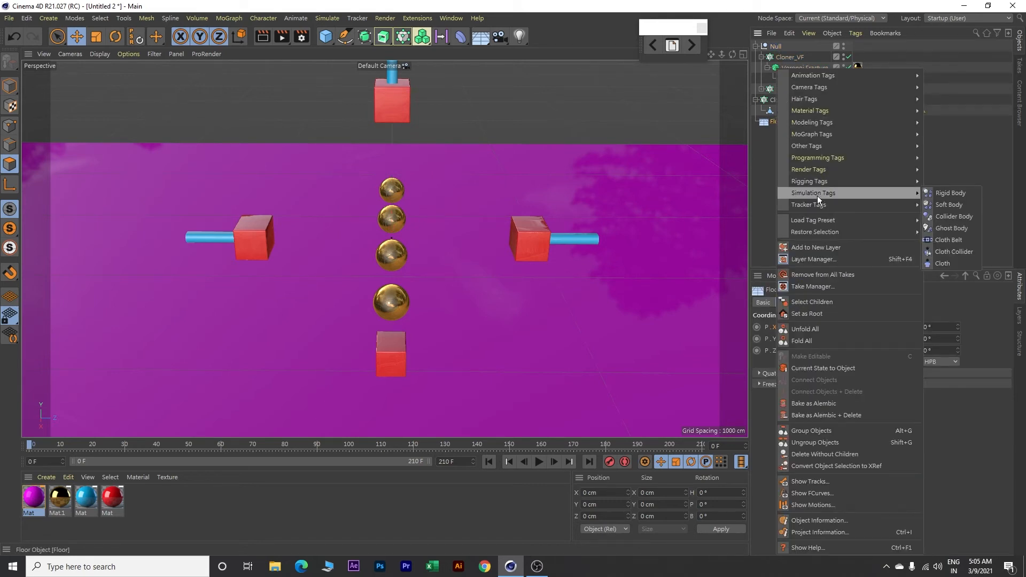
click(943, 217)
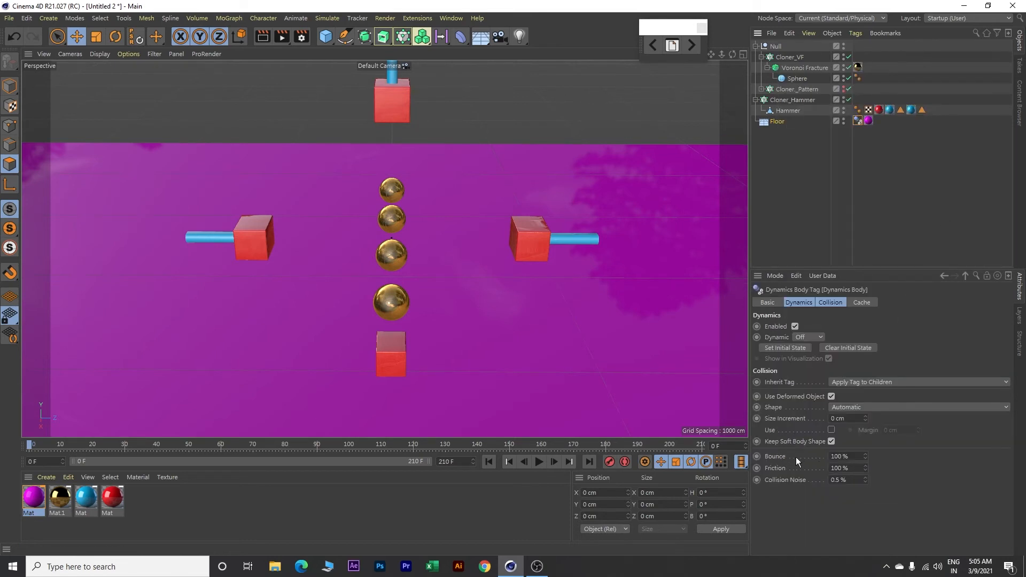
drag(856, 456, 816, 469)
text(0)
click(896, 464)
Step: Add a Collider Body tag to Cloner_Hammer
right_click(797, 100)
mouse_move(837, 193)
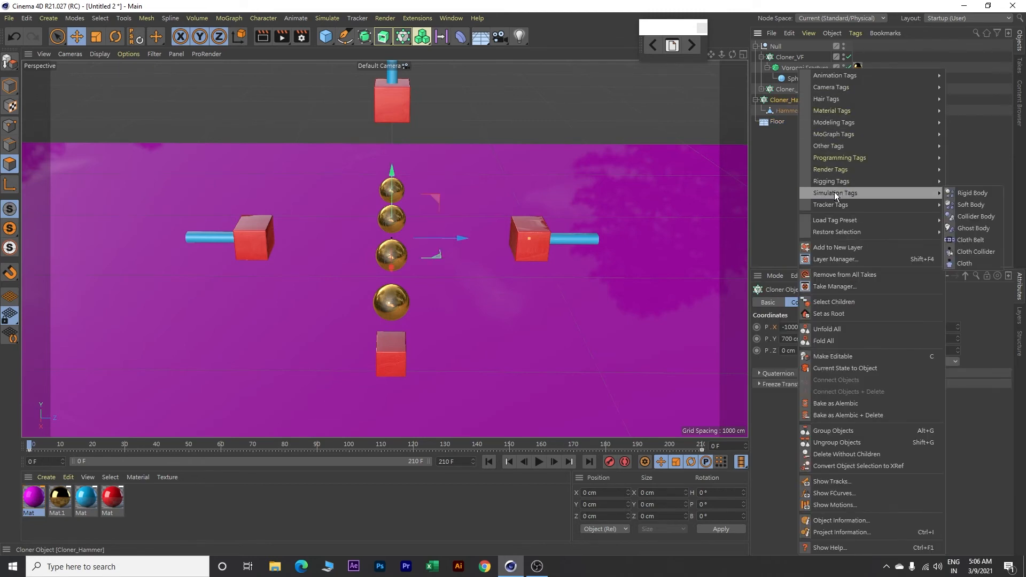
click(965, 217)
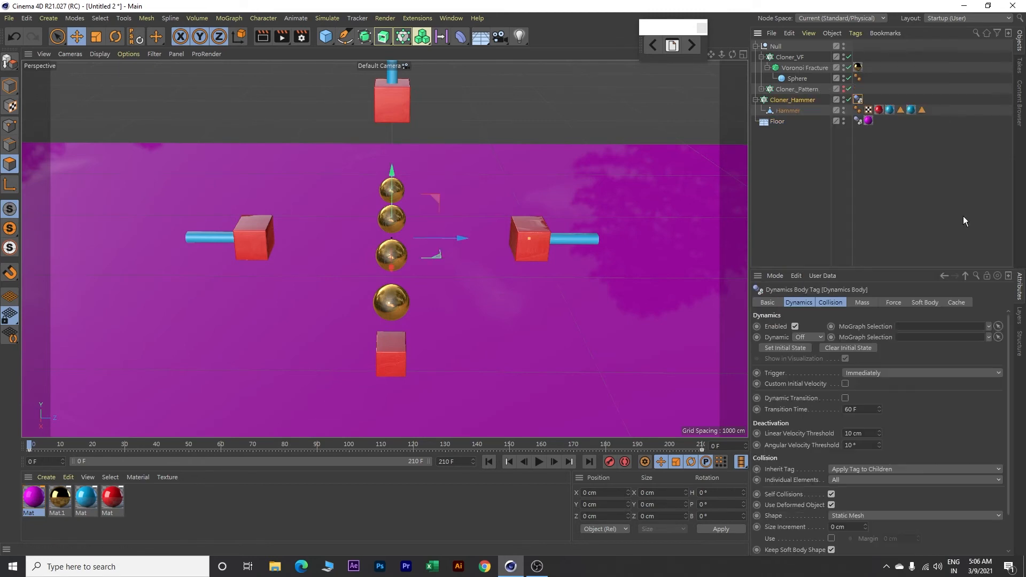
Step: Add a Rigid Body tag to the Voronoi Fracture, triggered On Collision, with 5% bounce and 90% friction
click(805, 68)
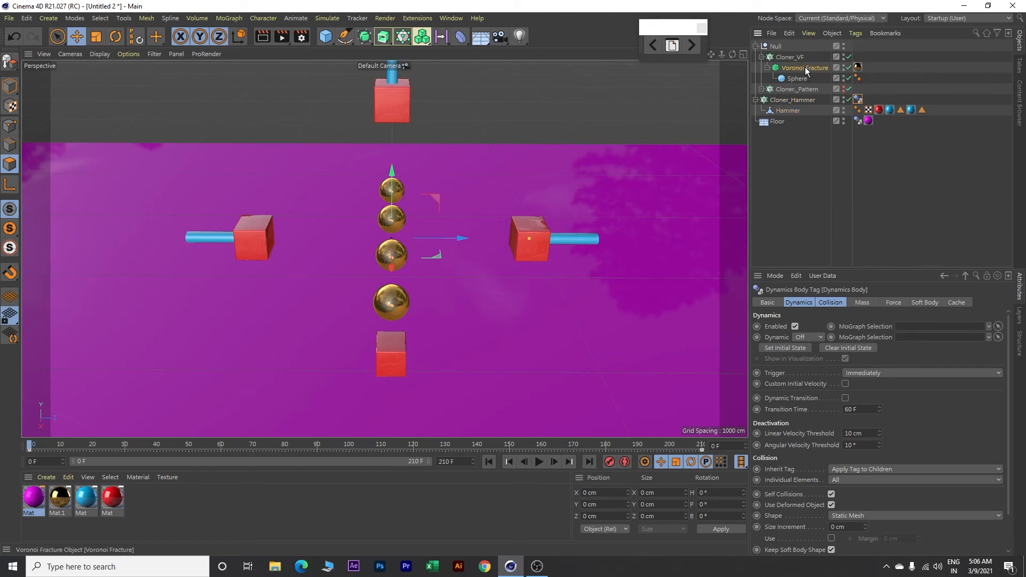
right_click(805, 67)
mouse_move(866, 193)
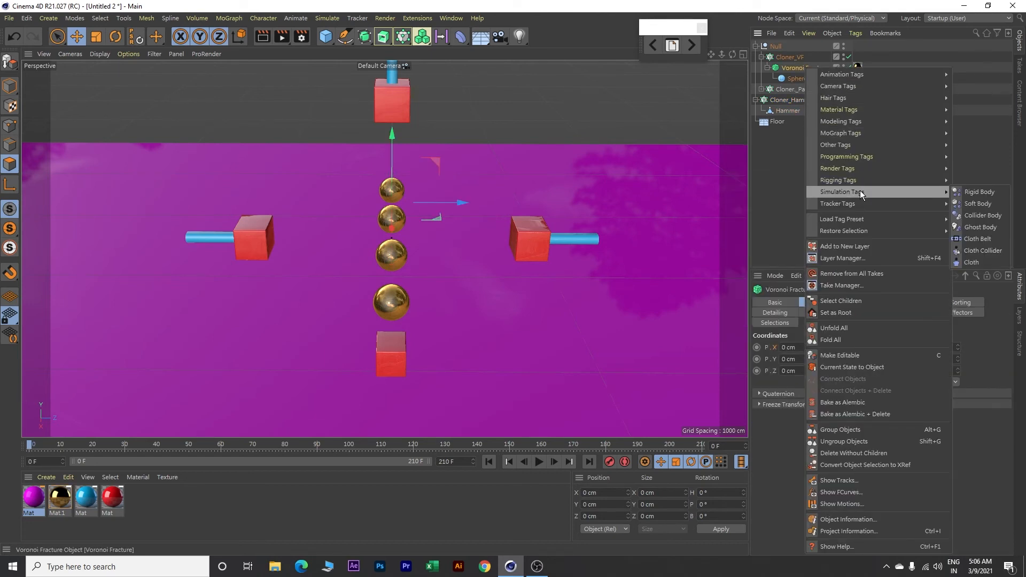
click(970, 193)
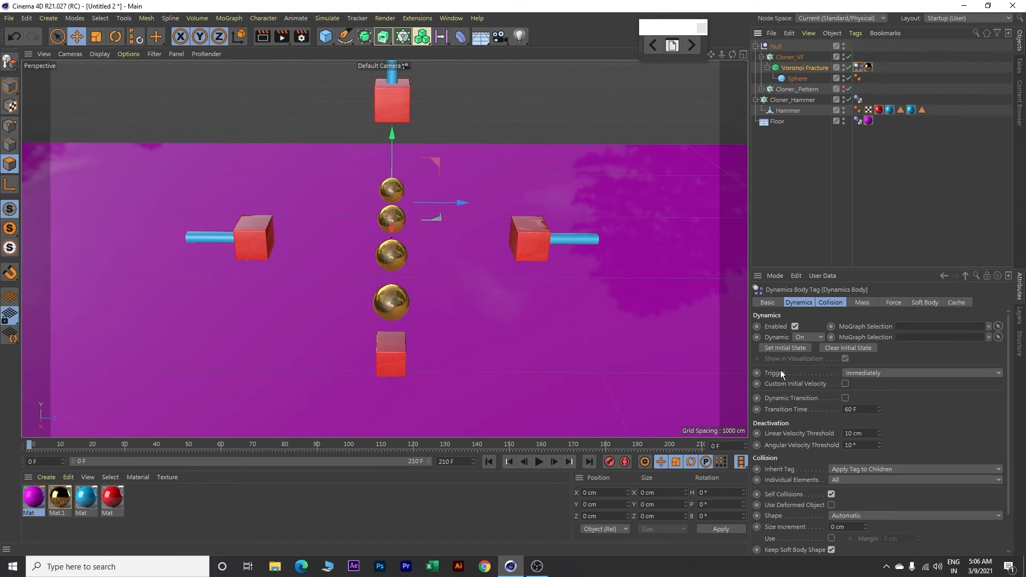
click(881, 373)
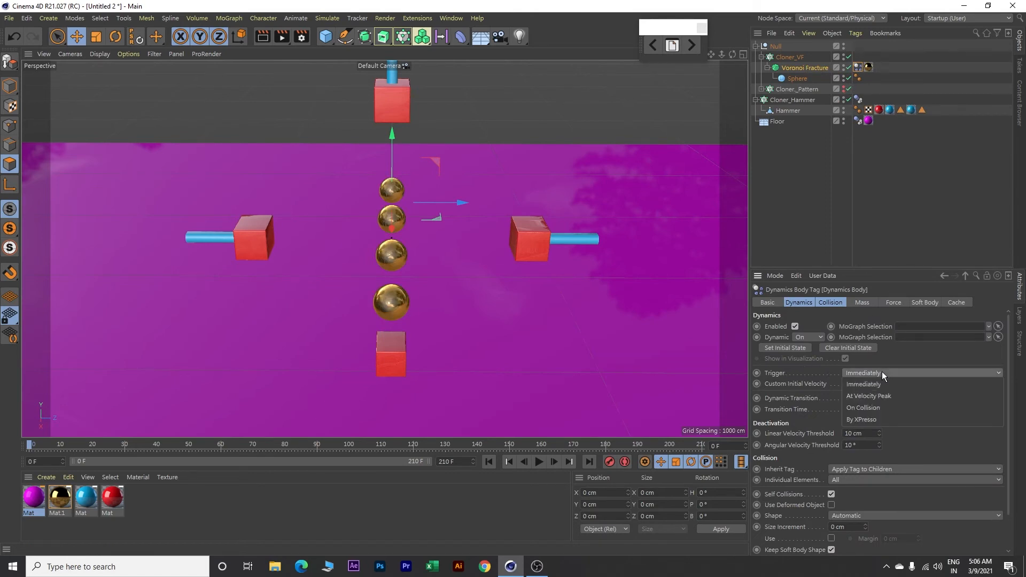
click(870, 409)
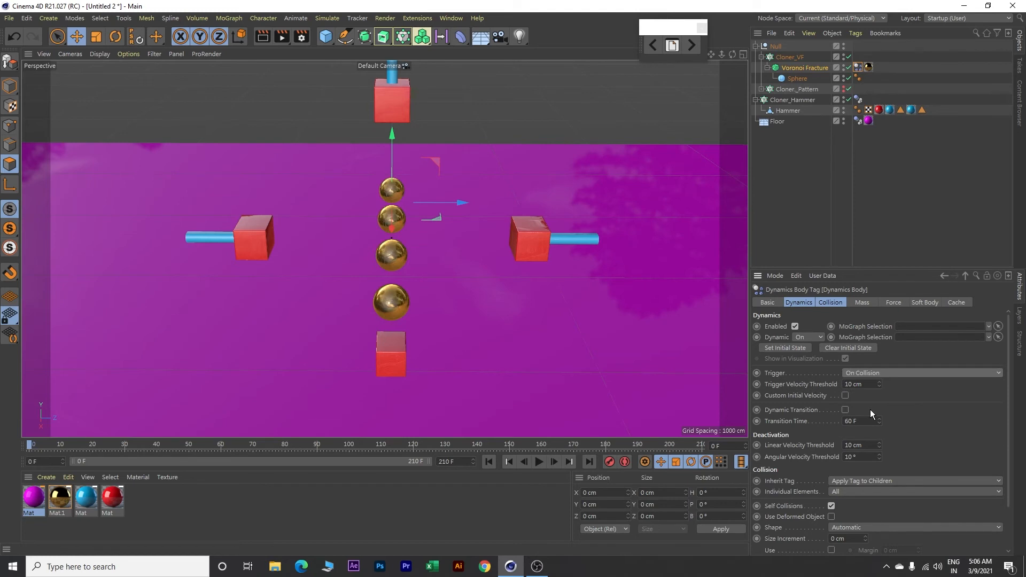
click(831, 302)
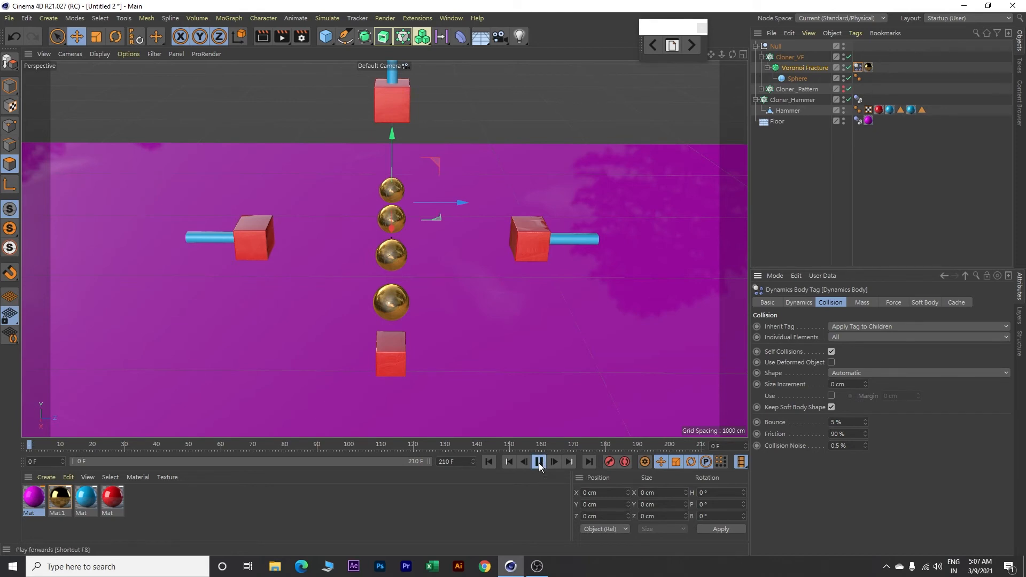
Step: Play the simulation to check the hammers smashing the spheres, and return to frame 0
click(539, 462)
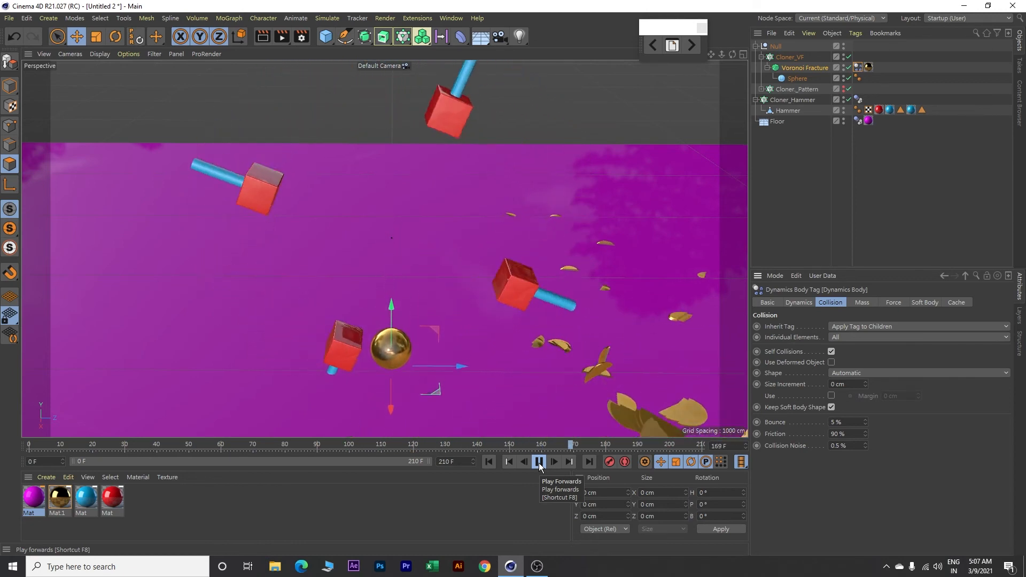
click(539, 463)
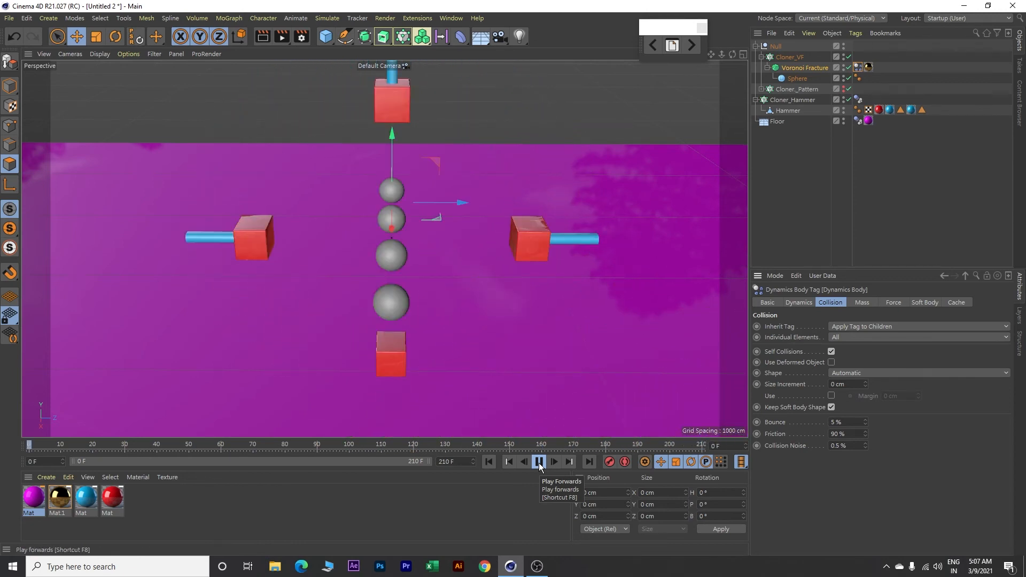
click(488, 462)
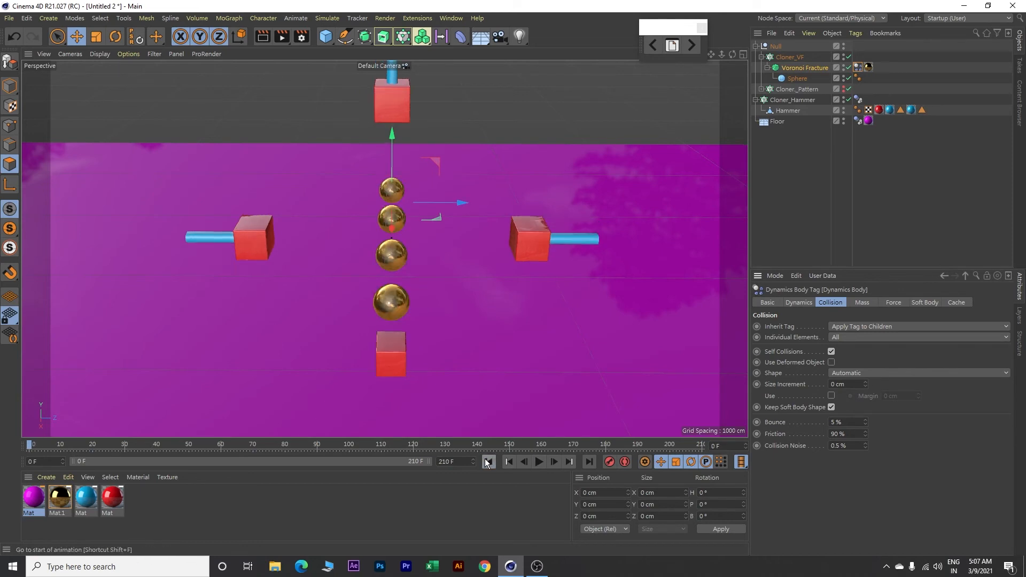
Step: Add a cube sized 3 cm in X, 2000 cm in Y and 4000 cm in Z as a wall
scroll(460, 303, down, 3)
alt+drag(482, 319, 486, 293)
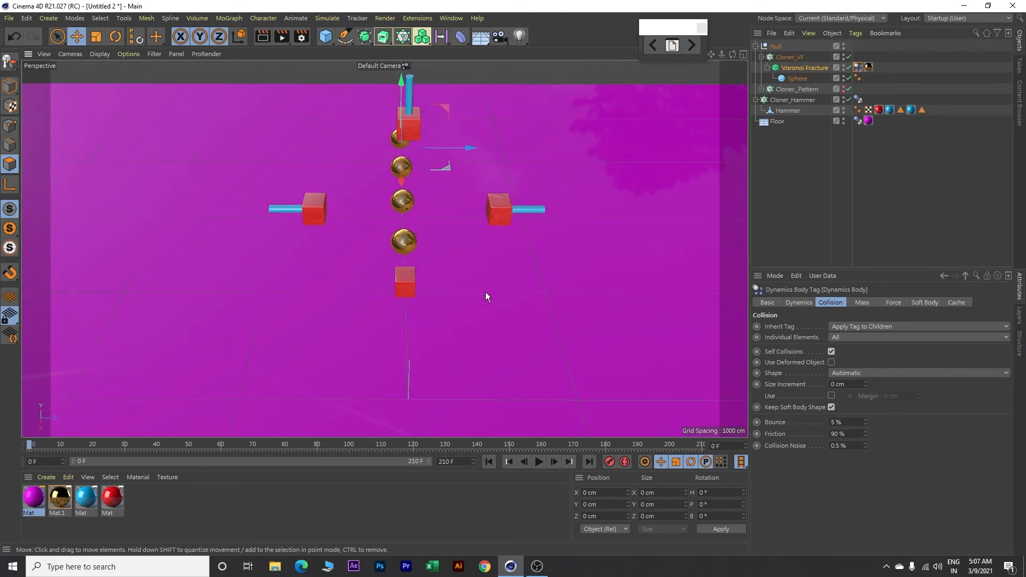
click(326, 36)
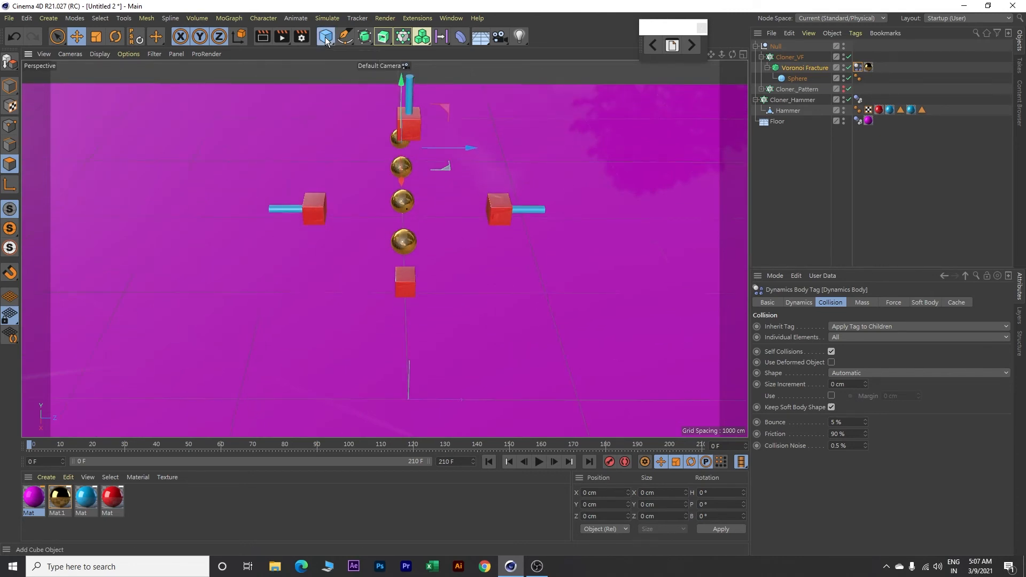
click(808, 303)
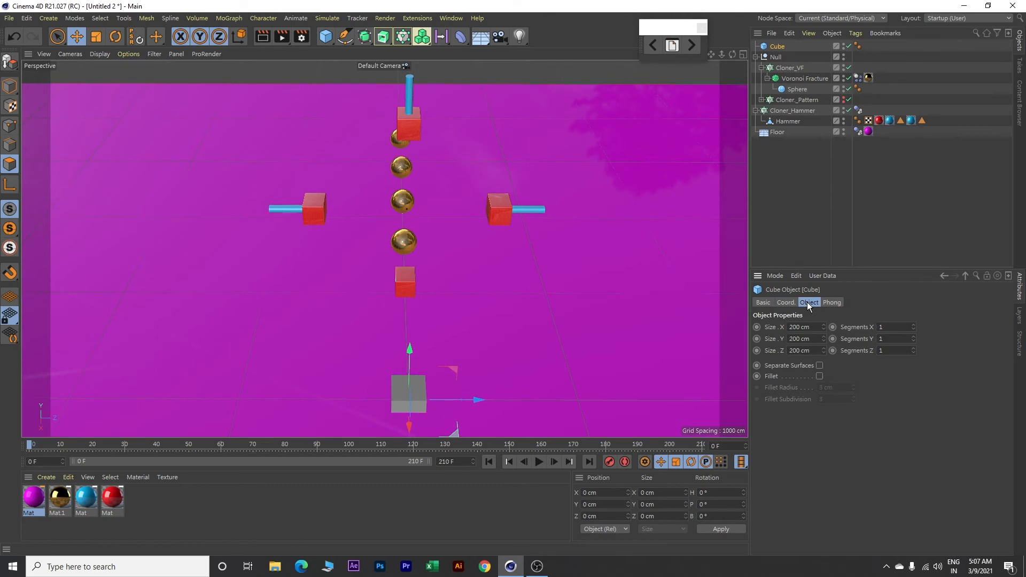
double_click(816, 328)
text(3)
key(Tab)
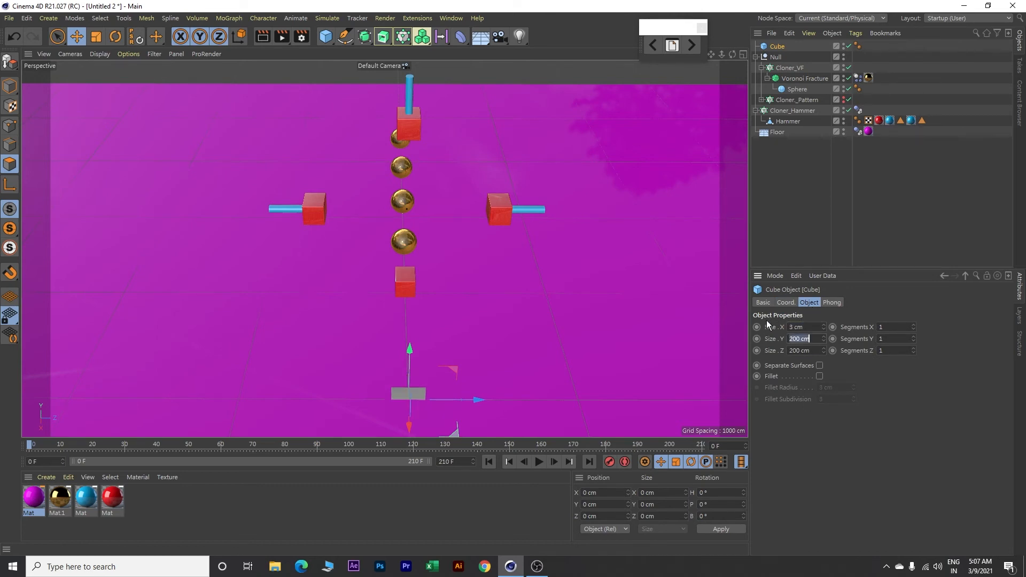
text(2000)
key(Tab)
text(4000)
key(Tab)
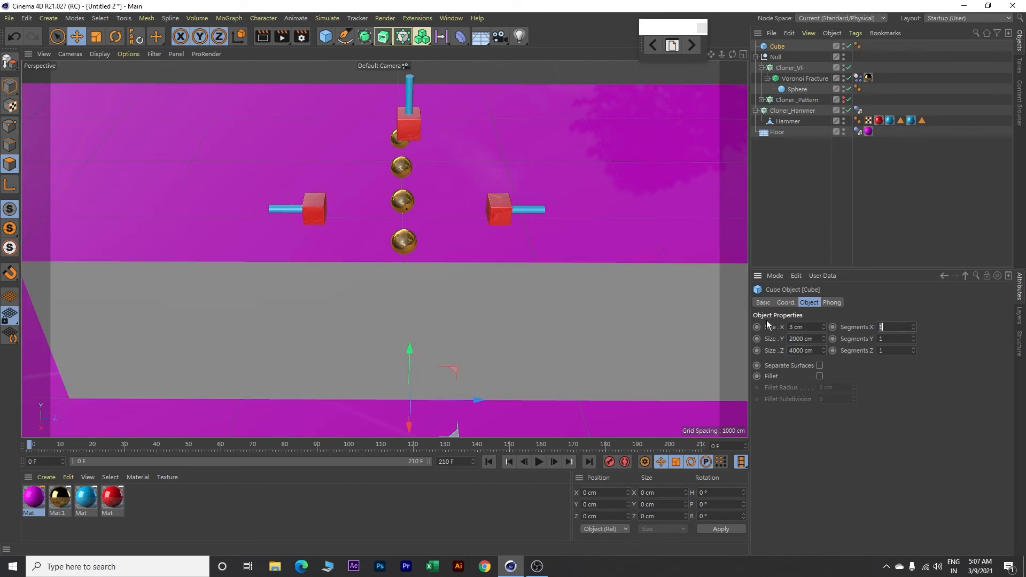
Step: Raise the wall cube to about 969 cm in Y and move it back along X behind the hammers and spheres
drag(409, 348, 408, 259)
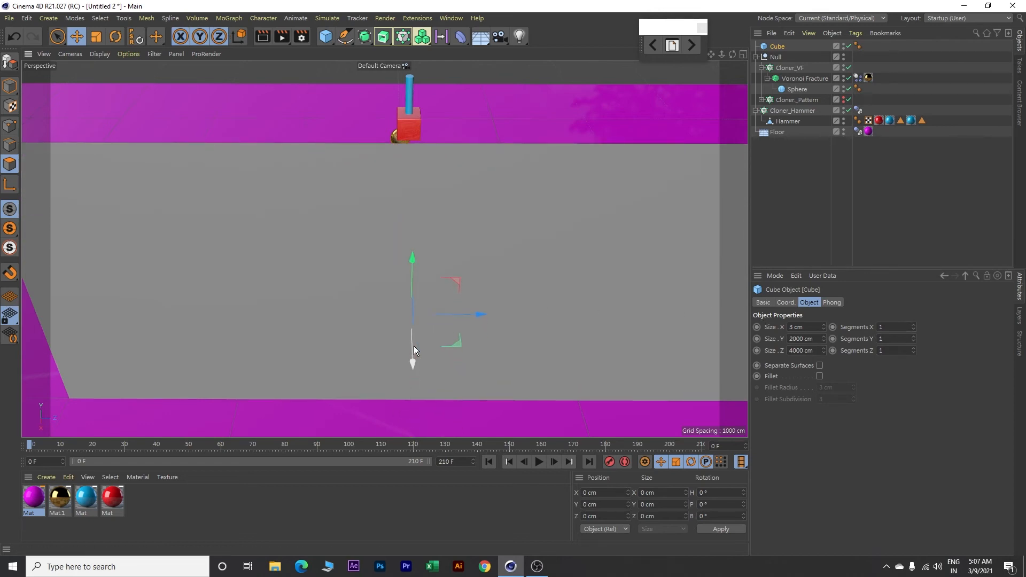
drag(415, 364, 421, 78)
alt+drag(529, 333, 528, 299)
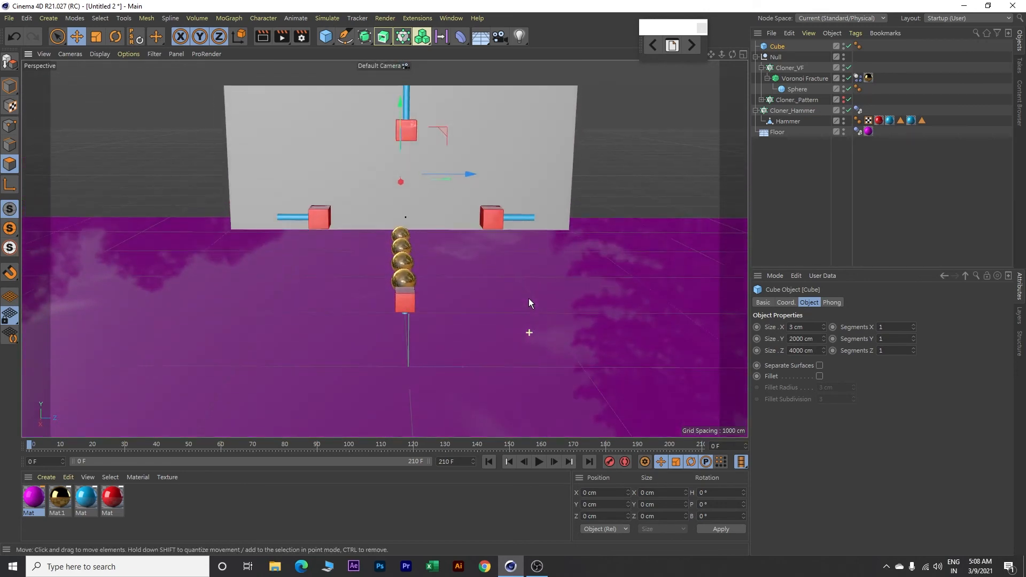
scroll(541, 180, down, 2)
drag(425, 103, 423, 82)
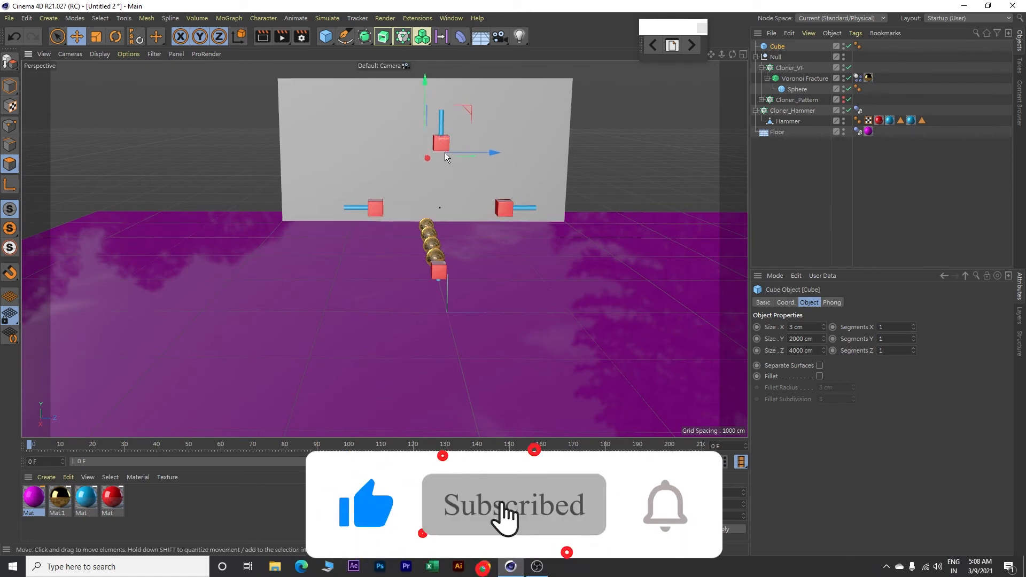
scroll(541, 266, down, 3)
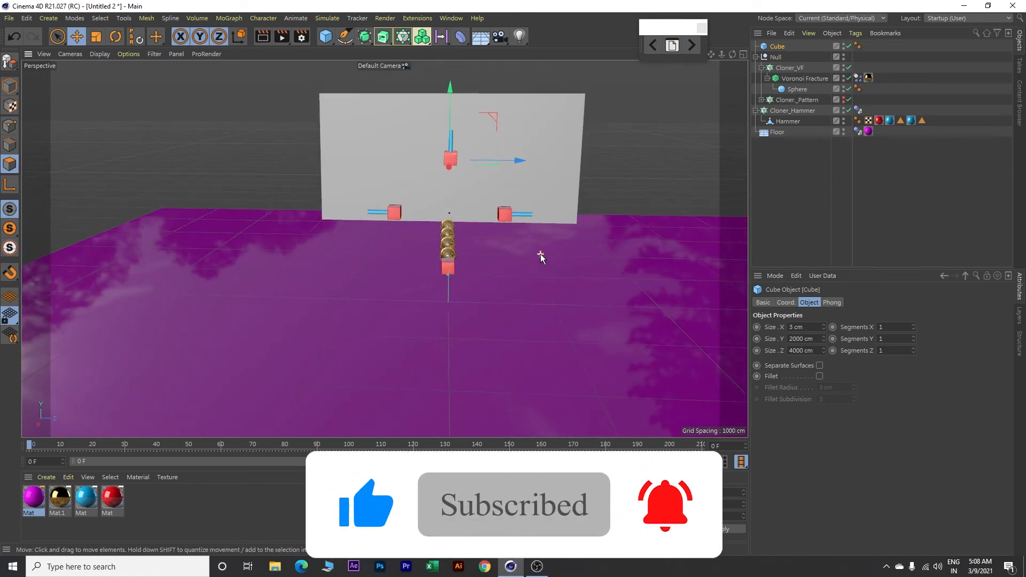
alt+middle_drag(596, 178, 594, 193)
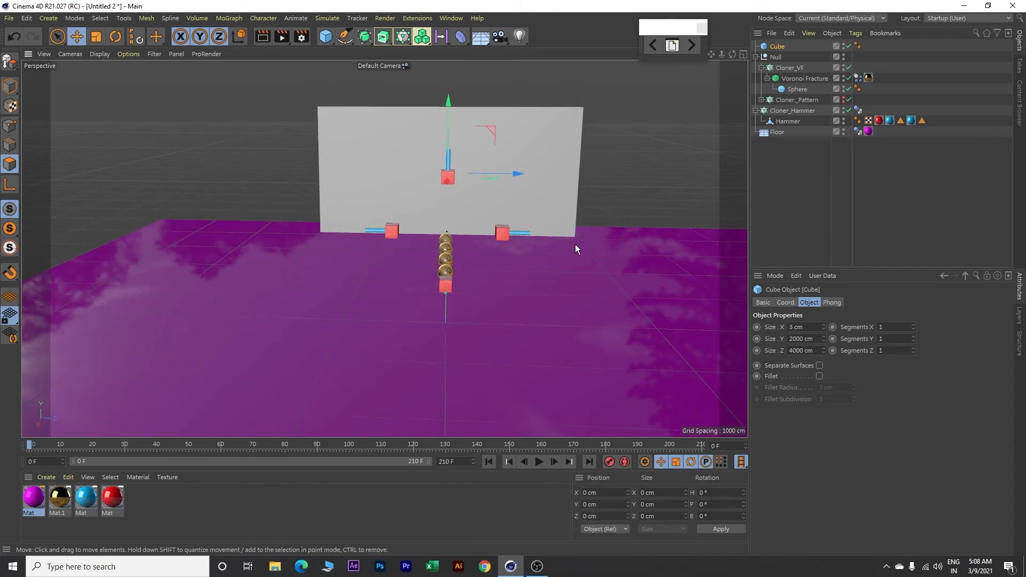
alt+drag(574, 253, 576, 264)
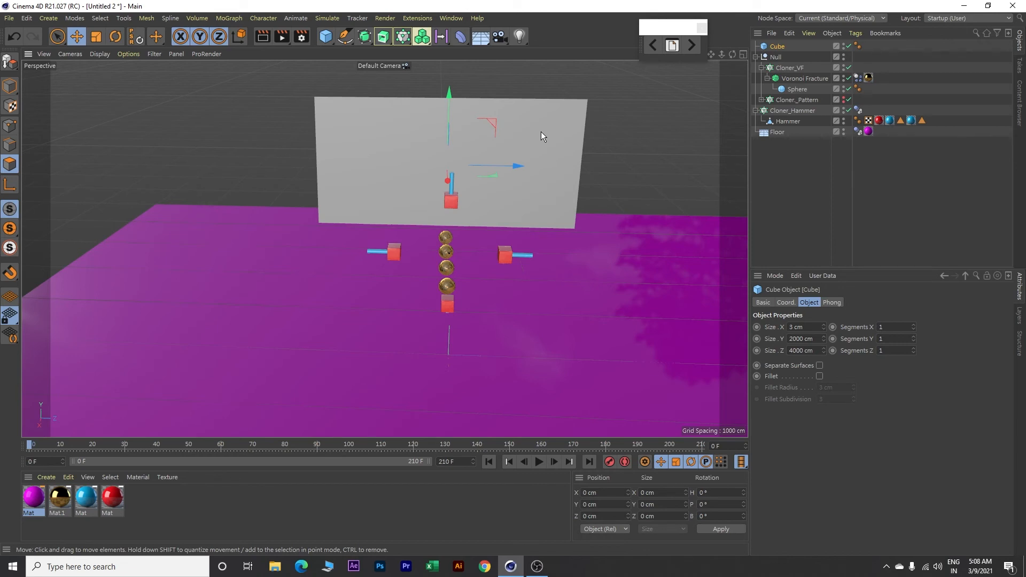
Step: Duplicate the back wall forward along X and set the copy's heading rotation to 90°
ctrl+drag(448, 181, 452, 287)
scroll(530, 247, up, 3)
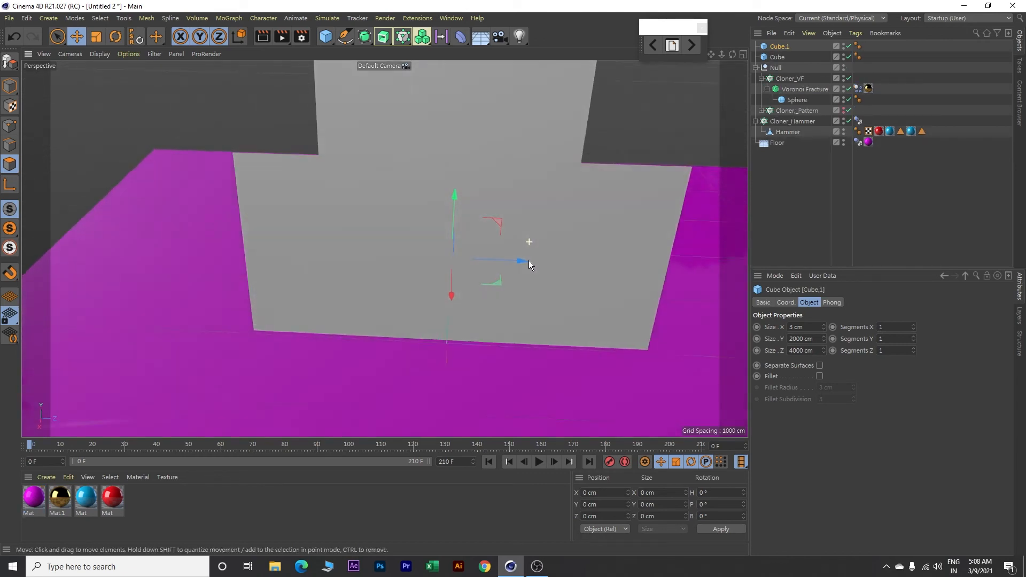
click(784, 302)
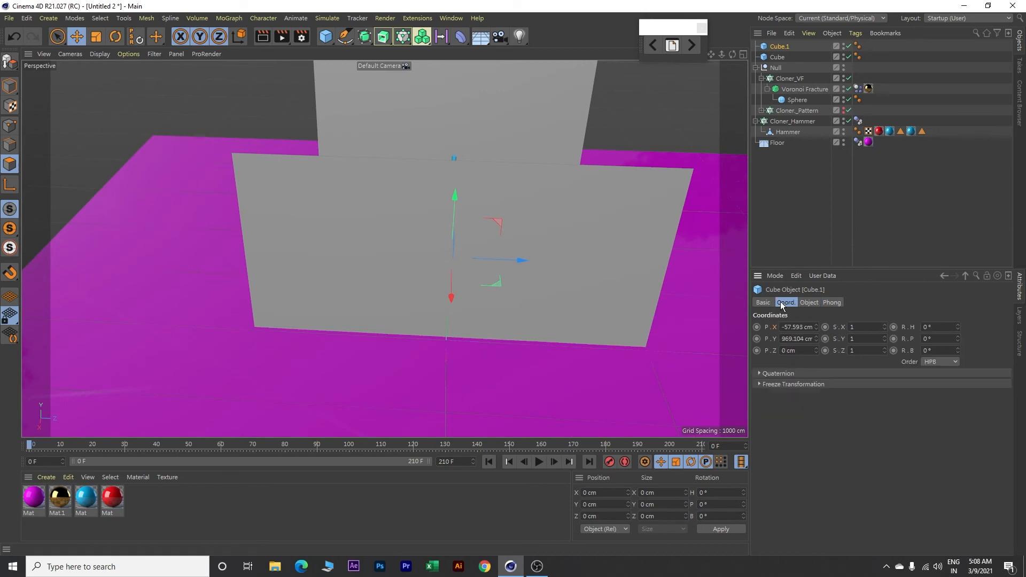
drag(957, 327, 955, 364)
double_click(943, 328)
text(90)
key(Return)
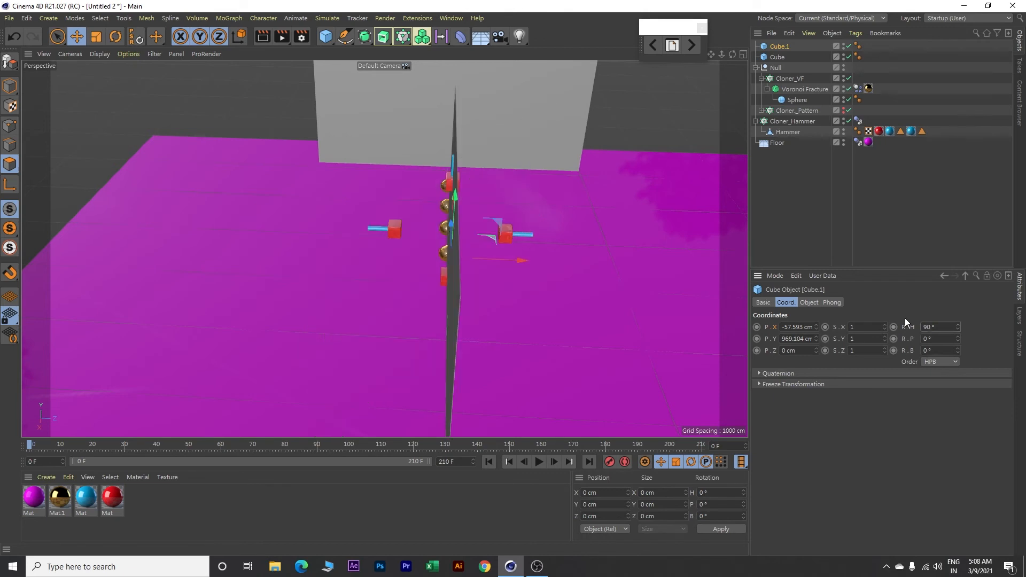
Step: Move the rotated wall to about X -2251 cm and Z -1949 cm so it meets the back wall's end as a side wall
drag(521, 260, 347, 249)
drag(293, 230, 325, 132)
drag(386, 158, 371, 154)
alt+drag(453, 202, 453, 201)
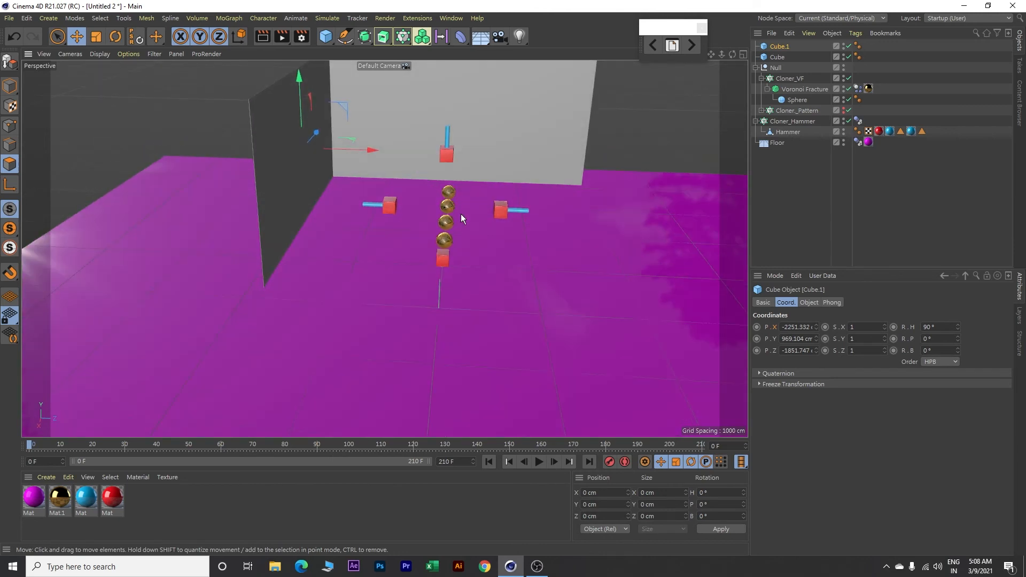
scroll(474, 179, down, 1)
scroll(474, 179, down, 1)
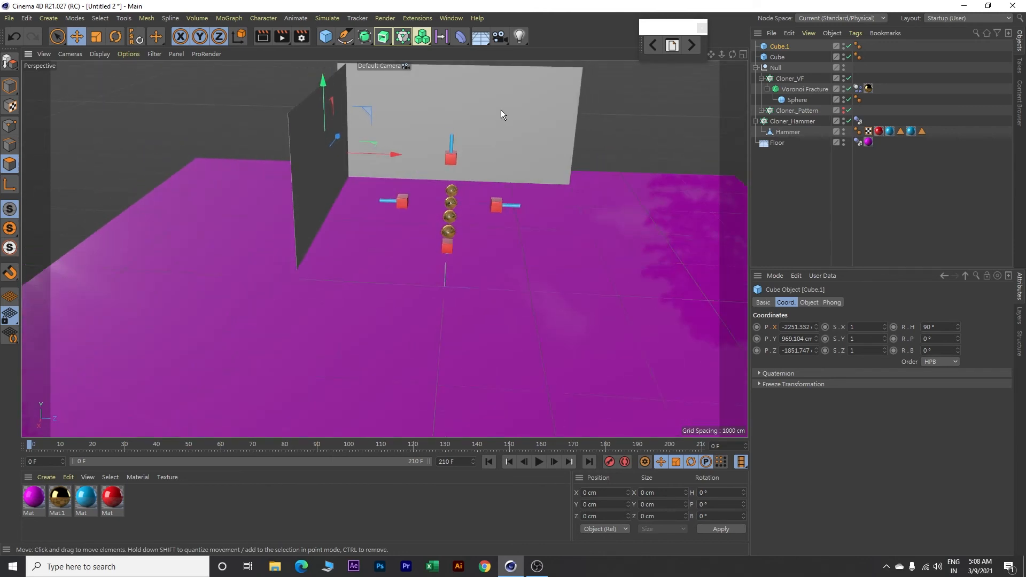
alt+drag(502, 110, 498, 203)
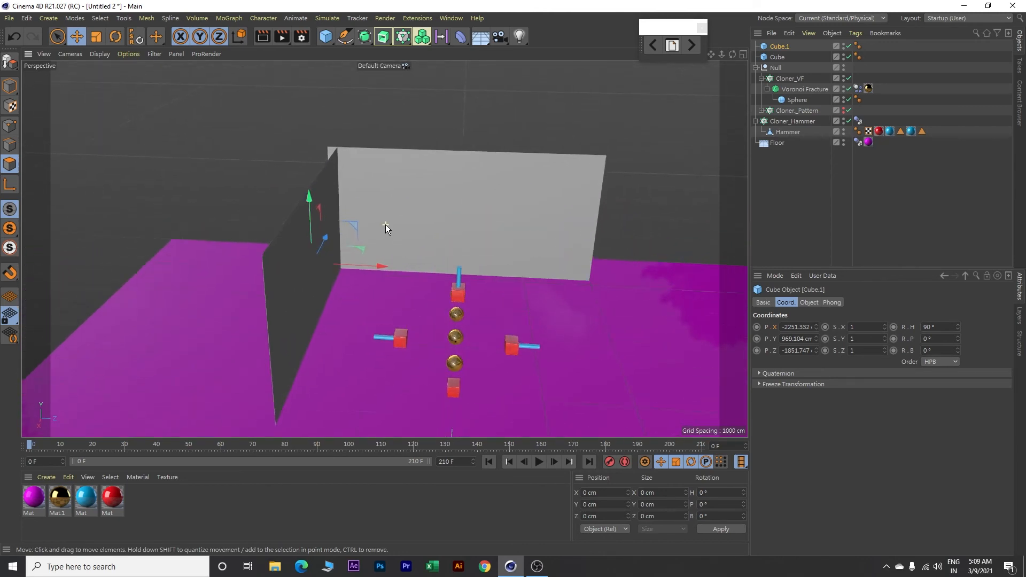
drag(383, 268, 365, 264)
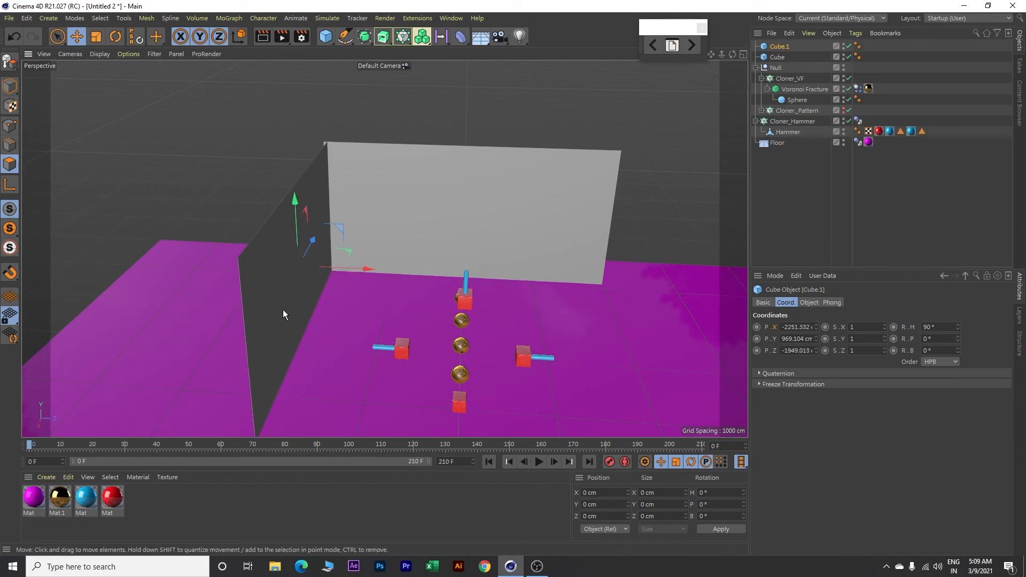
Step: Duplicate the side wall and move the copy to the opposite end of the back wall, at about Z 1935 cm
key(ctrl+c)
key(ctrl+v)
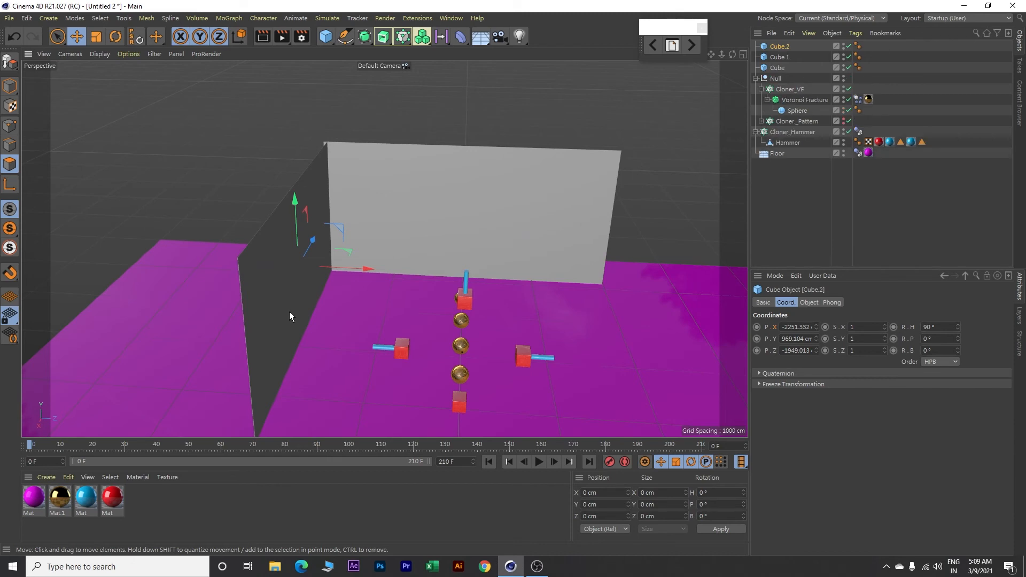
drag(364, 269, 711, 275)
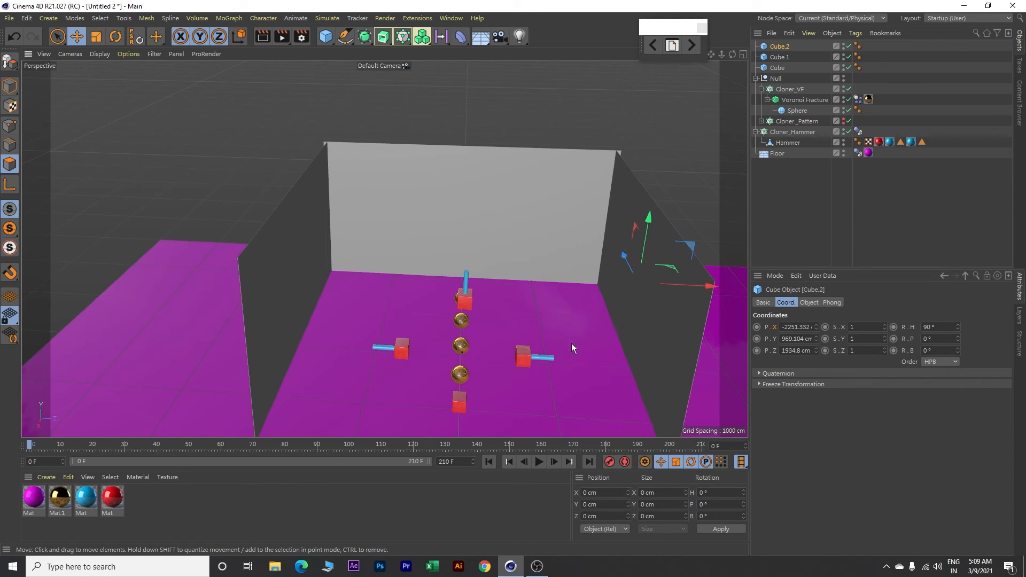
scroll(570, 343, up, 3)
mouse_move(570, 342)
alt+mouse_down()
mouse_move(586, 347)
mouse_move(587, 336)
alt+mouse_up()
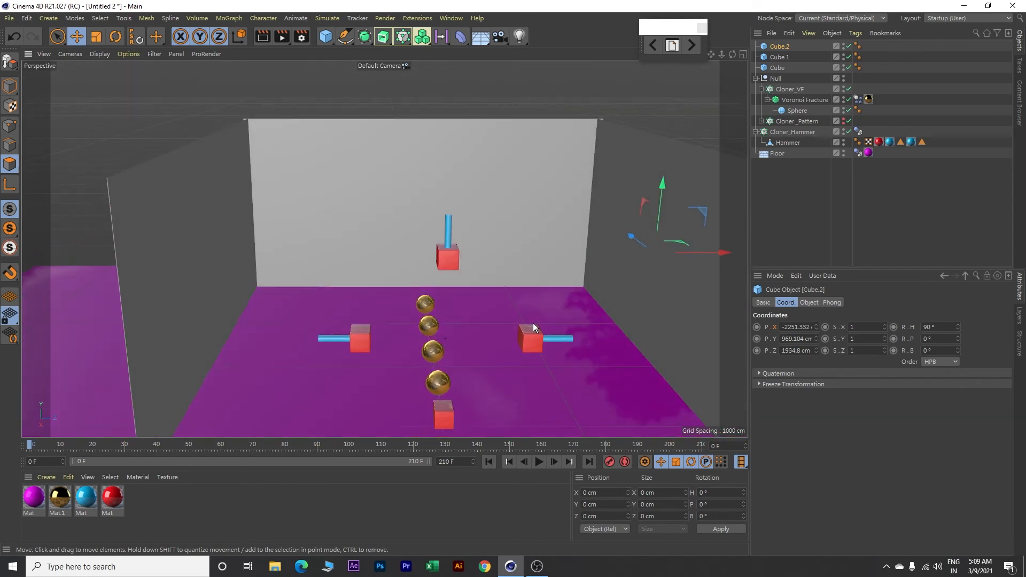
Step: Create a new material and set its colour to RGB 250, 216, 92
scroll(534, 321, up, 1)
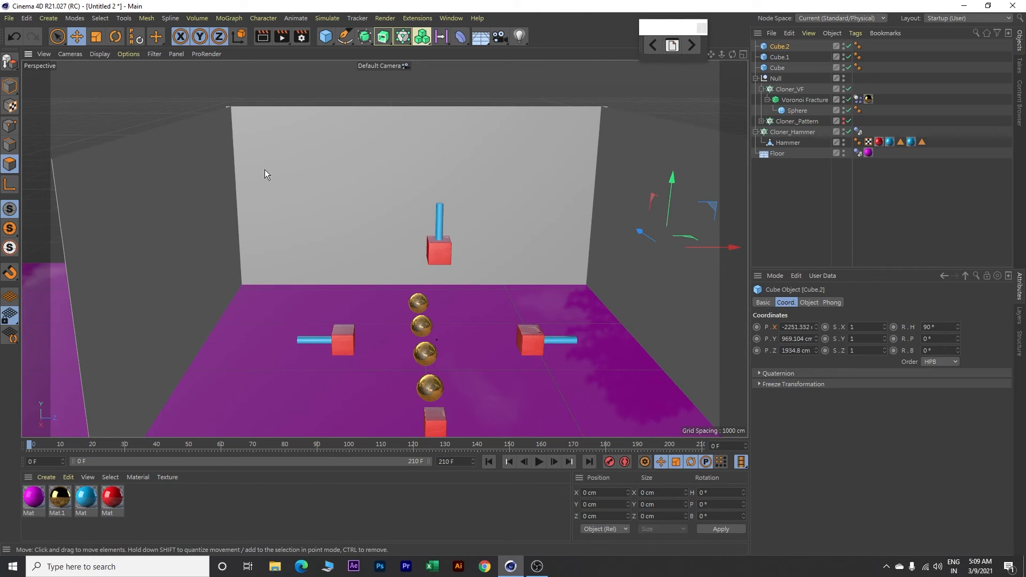
double_click(175, 499)
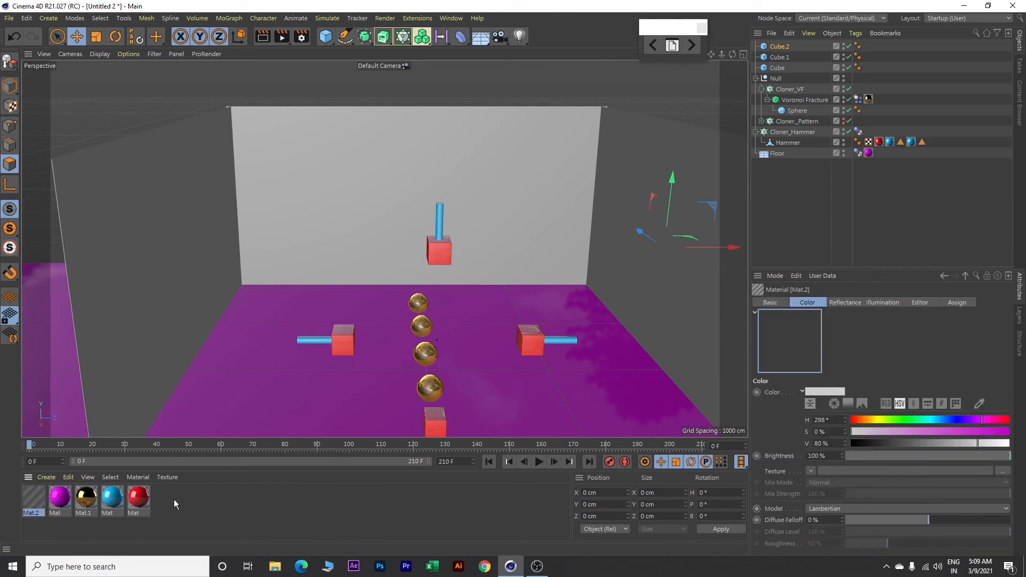
double_click(31, 496)
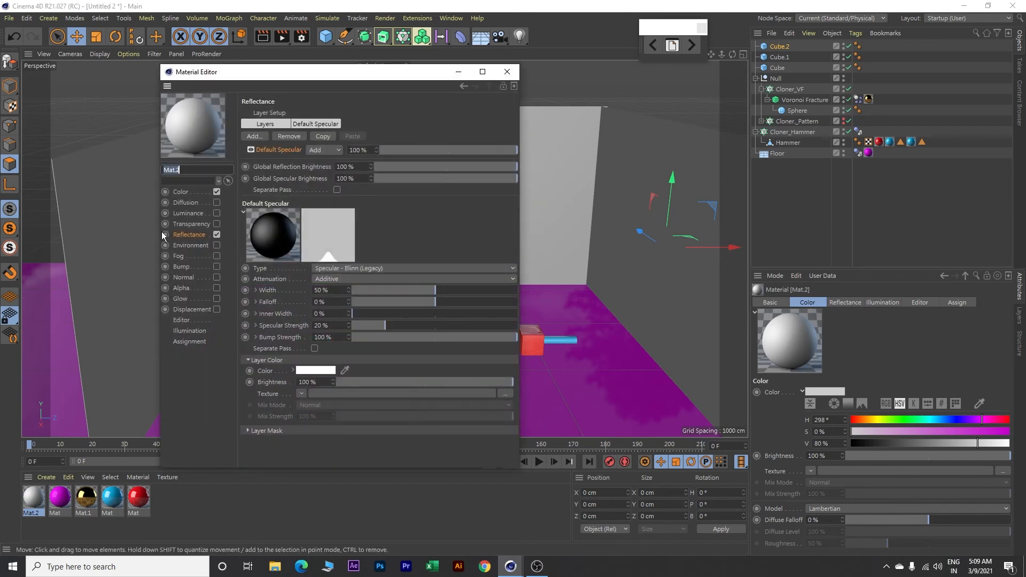
click(182, 194)
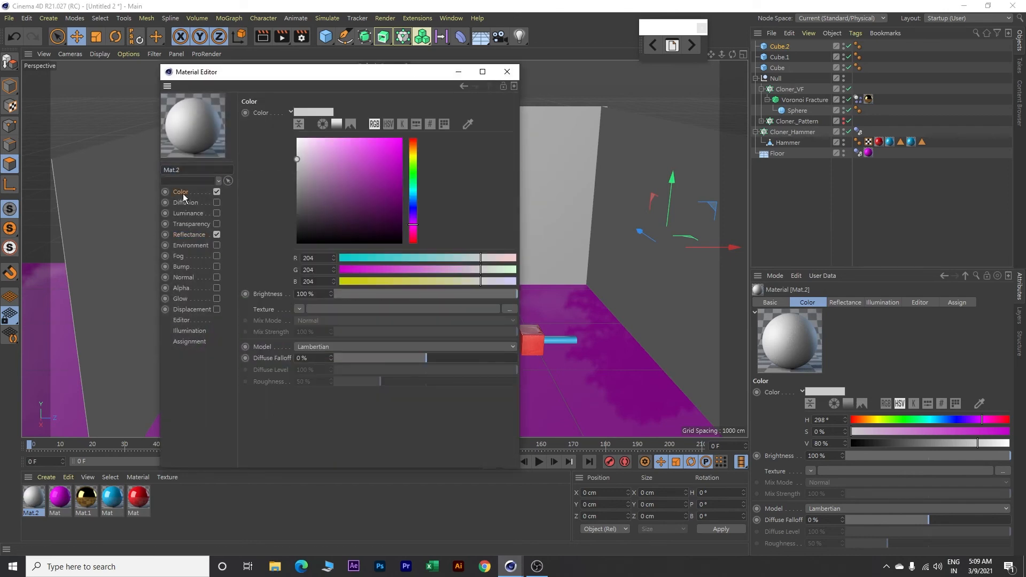
click(376, 125)
click(376, 124)
double_click(321, 258)
key(Tab)
text(216)
key(Tab)
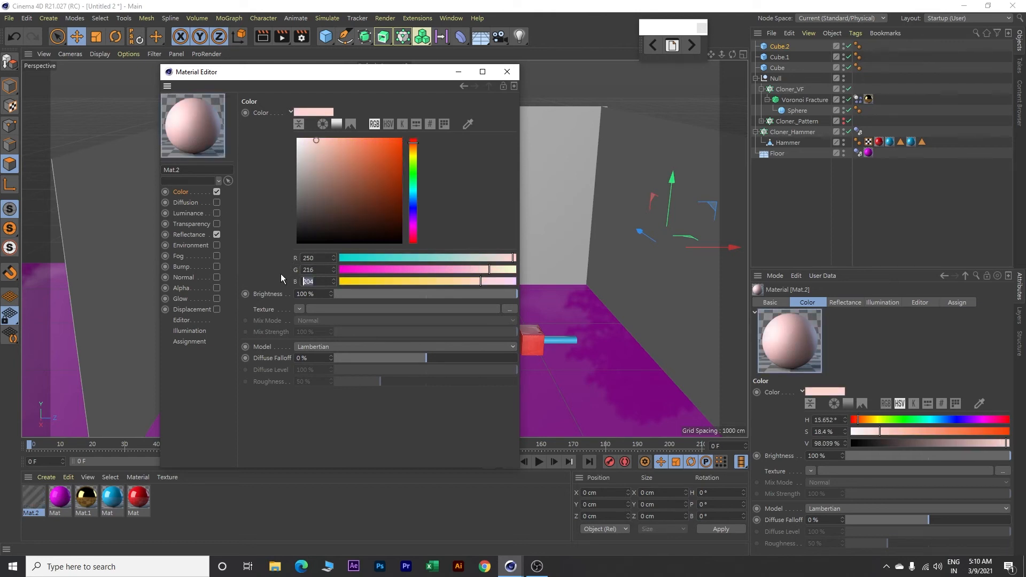
text(92)
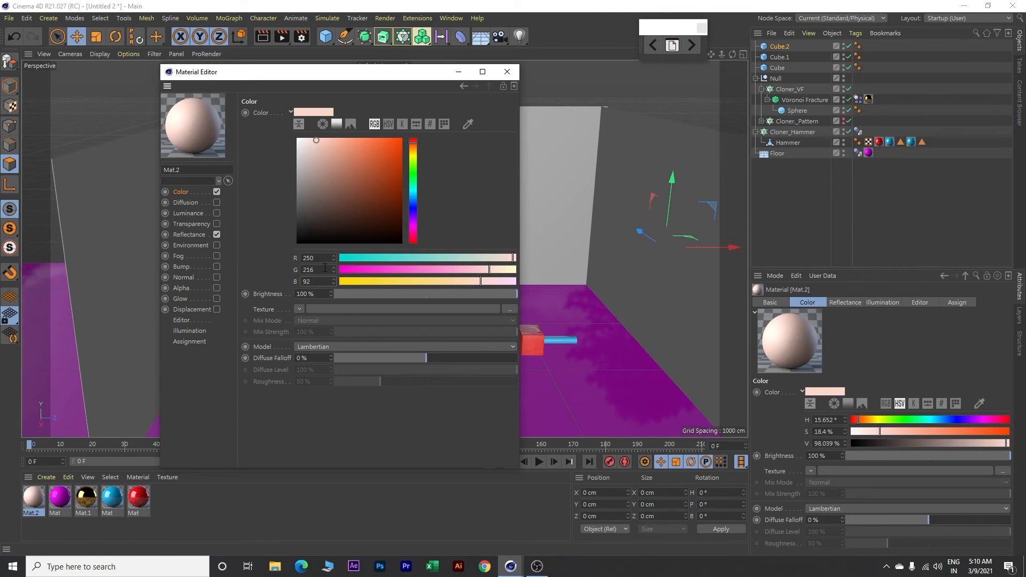
click(323, 269)
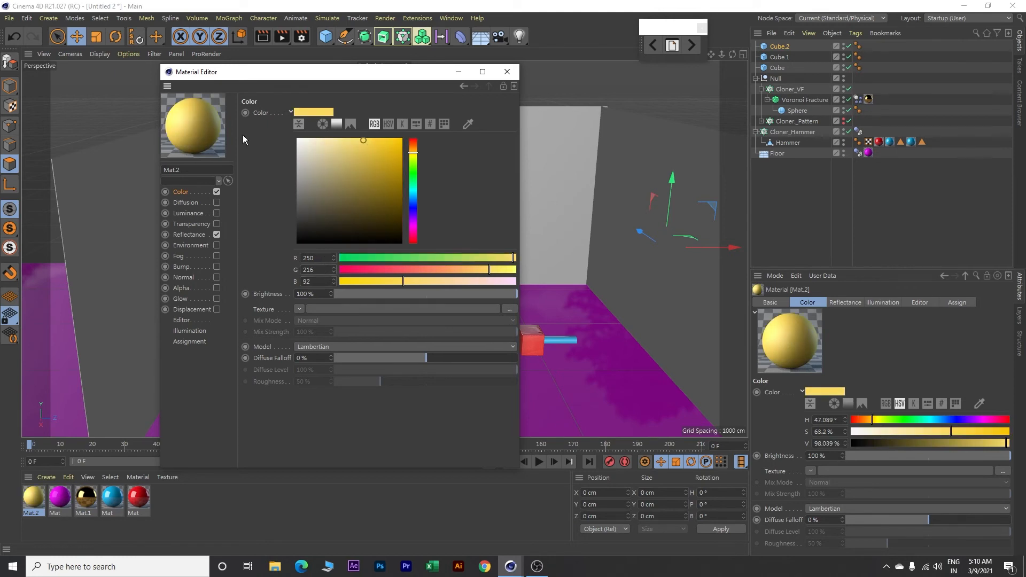
Step: Add a Reflection (Legacy) layer to the yellow material's reflectance and set its specular strength to 0%
click(196, 236)
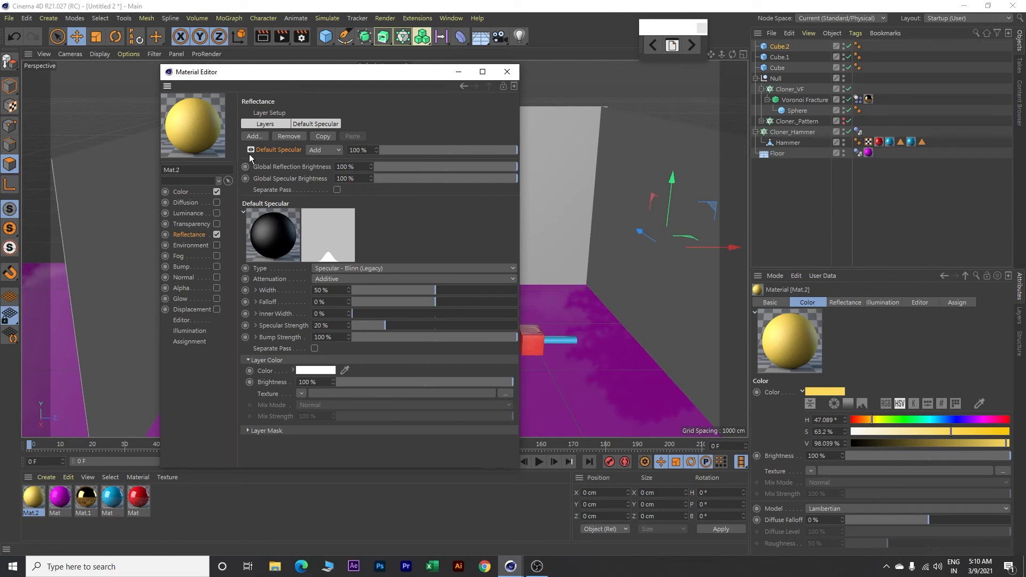
click(267, 124)
click(253, 136)
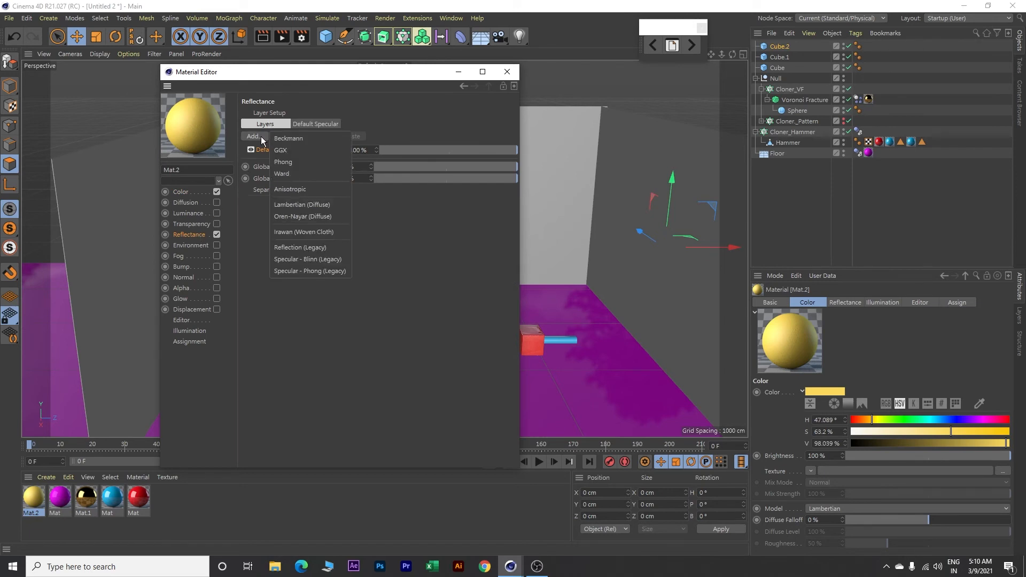
click(294, 247)
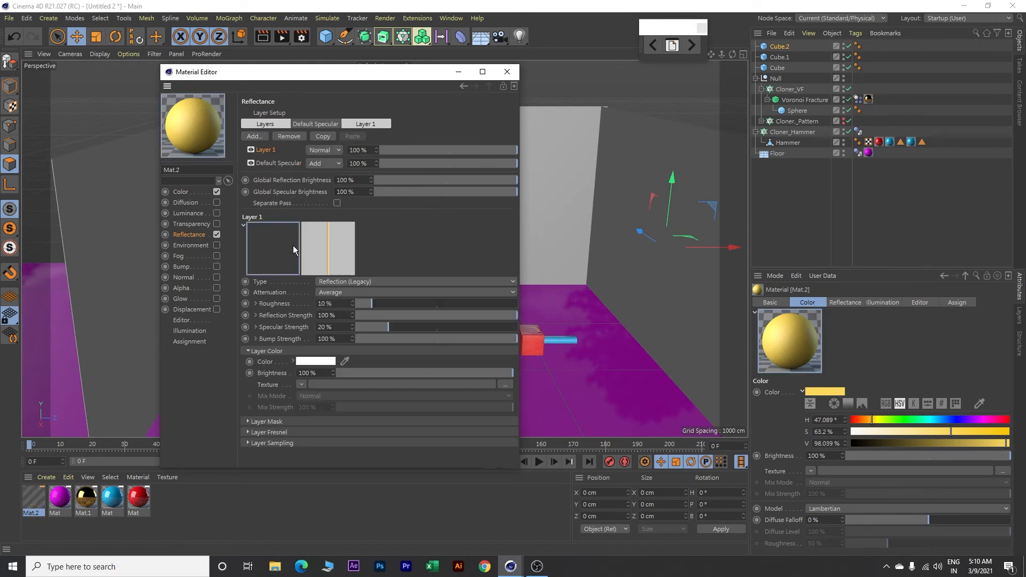
click(368, 125)
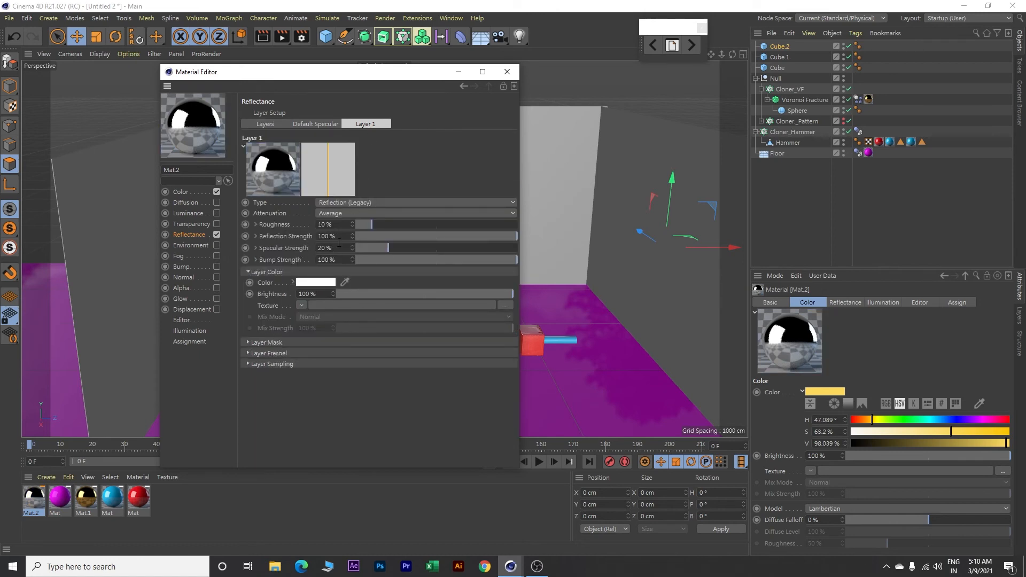
drag(332, 248, 293, 246)
text(0)
key(Return)
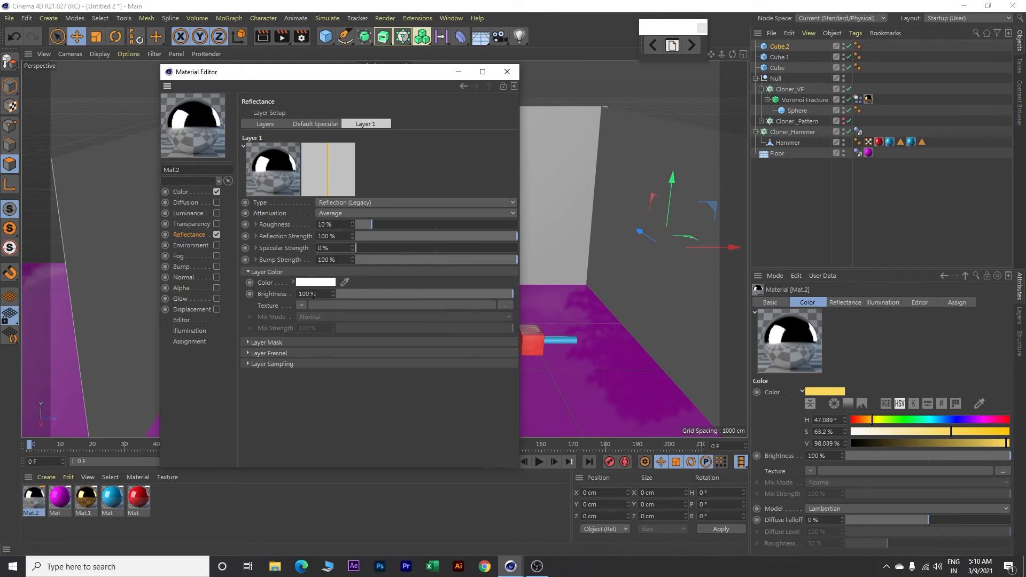
Step: Set the reflection layer's colour brightness to 4% and give it a Fresnel texture with 3% mix strength
click(312, 295)
text(4)
key(Return)
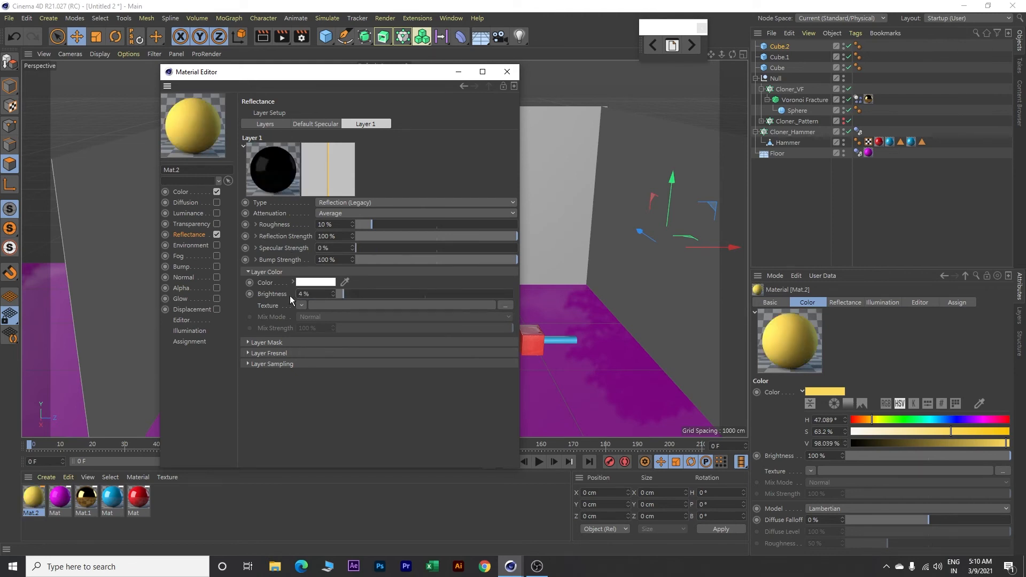
click(301, 306)
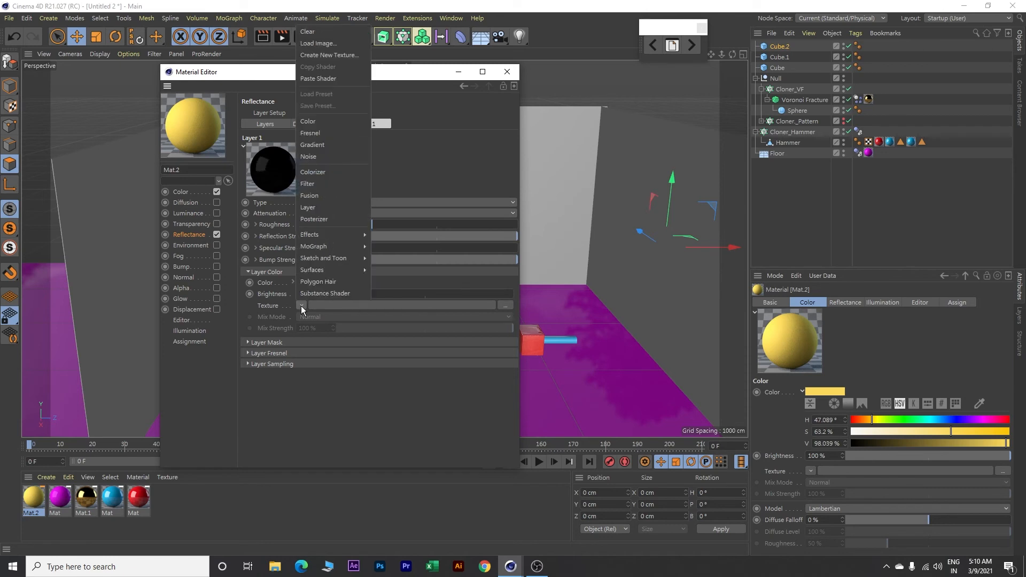
click(314, 134)
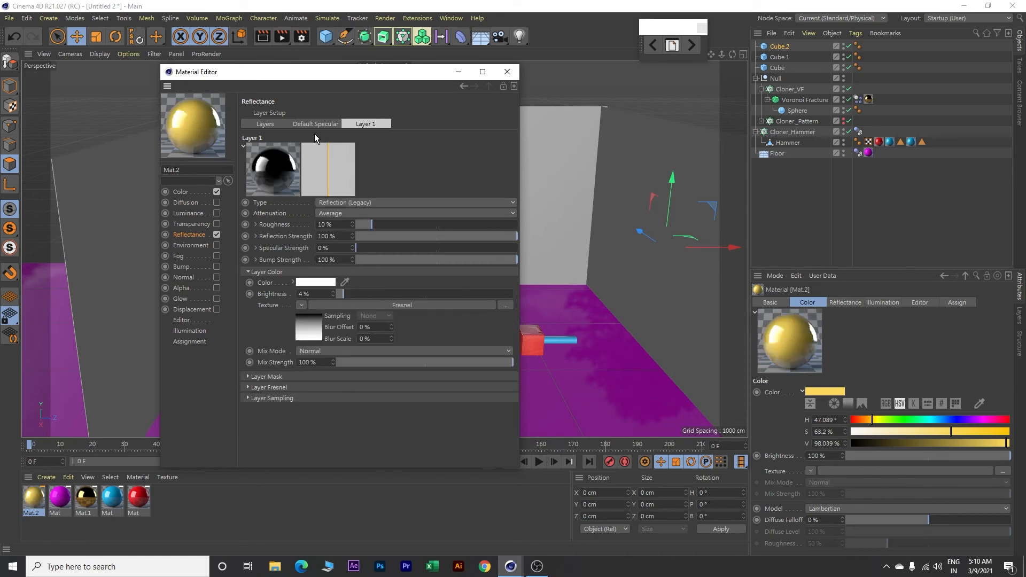
double_click(301, 362)
text(3)
key(Return)
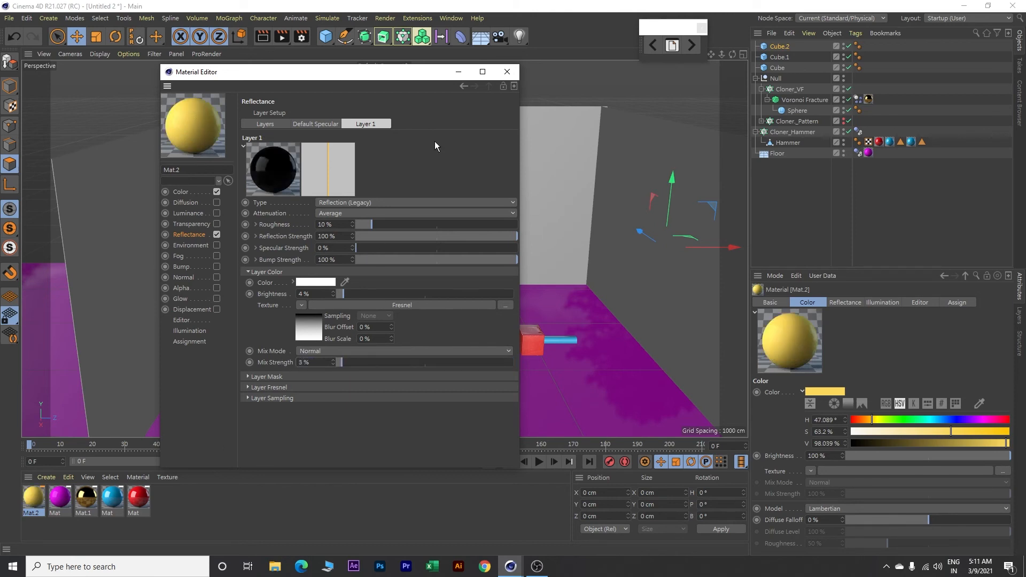
click(507, 73)
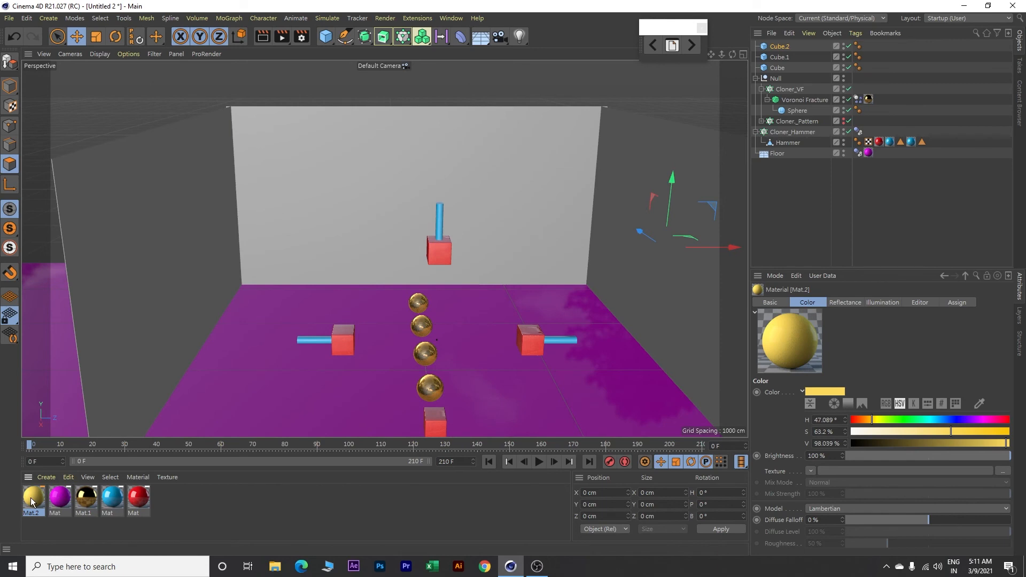
Step: Apply the yellow material to the back wall and both side walls
drag(31, 503, 130, 291)
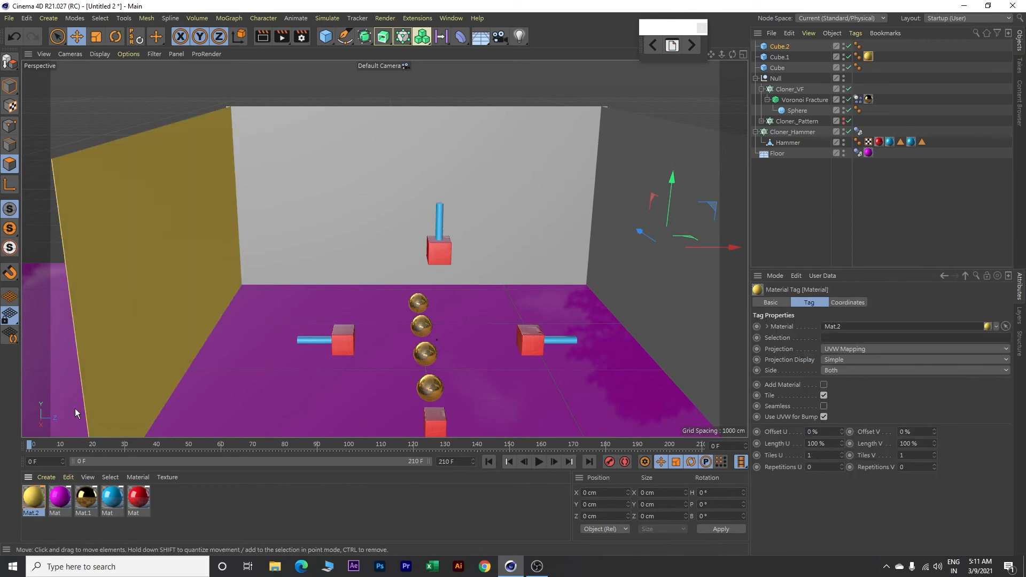
drag(37, 501, 313, 213)
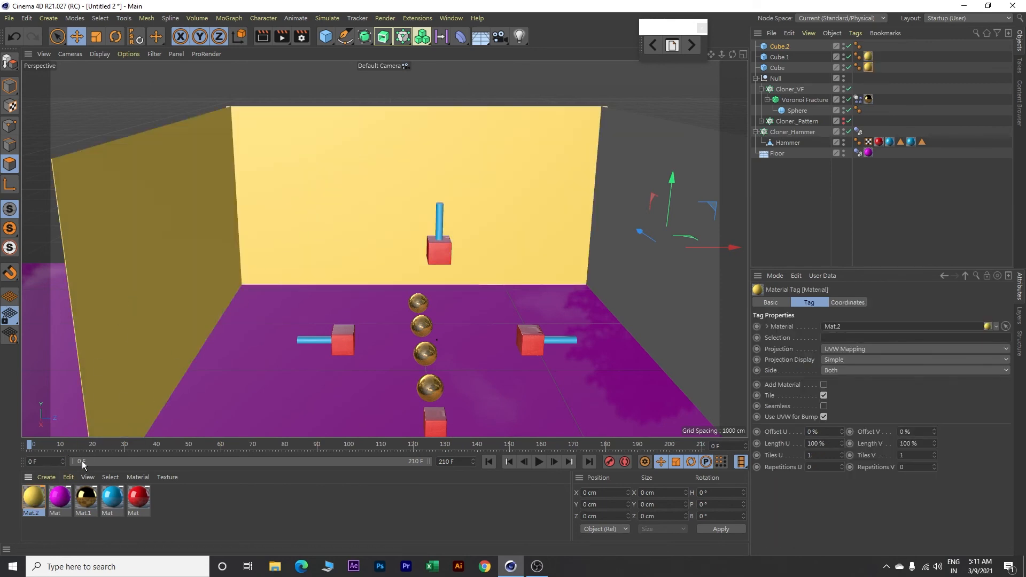
drag(38, 503, 497, 301)
Step: Play the hammer animation to check the sphere smashing inside the walls, and return to the first frame
drag(639, 275, 508, 255)
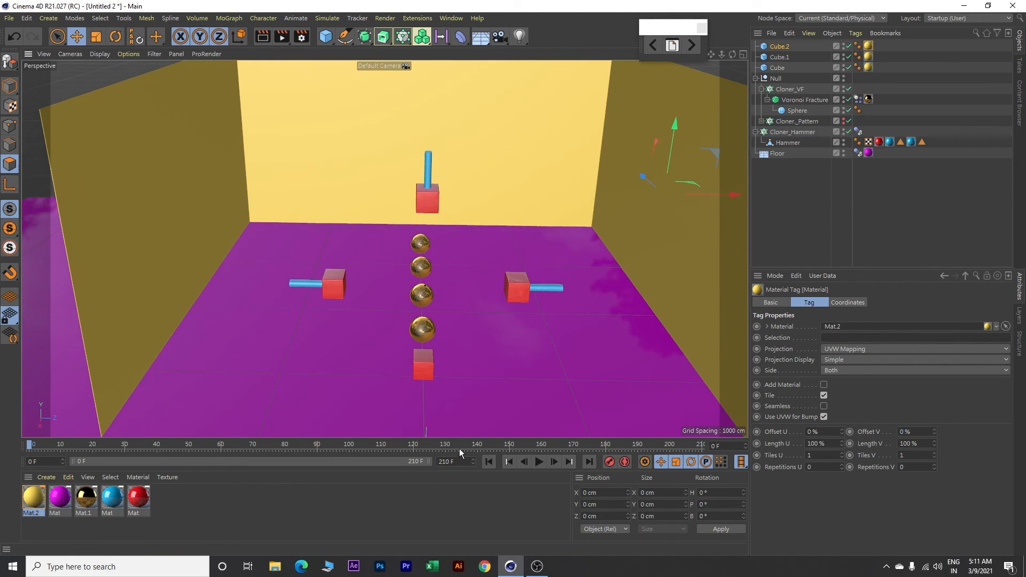
click(539, 462)
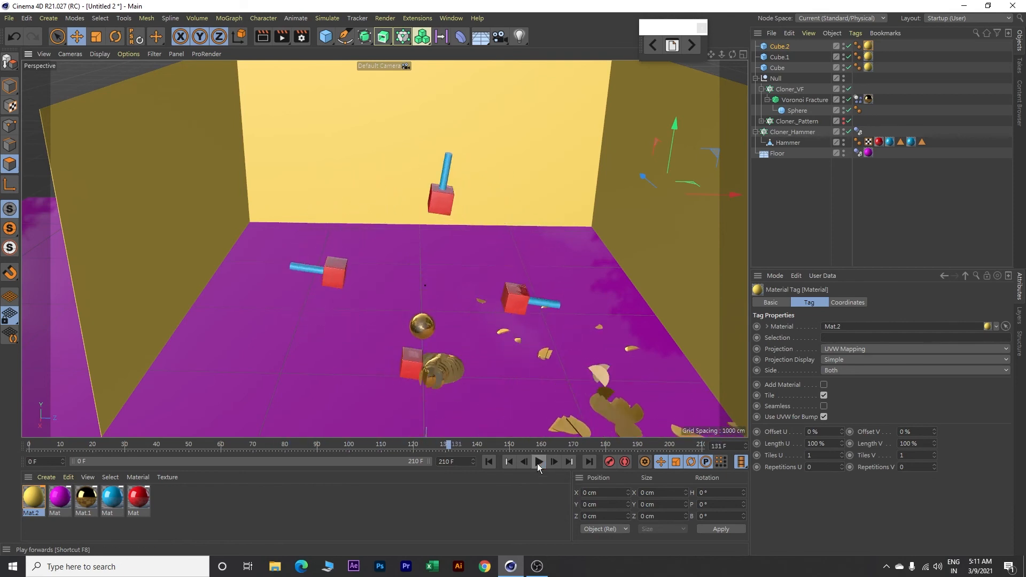
click(490, 463)
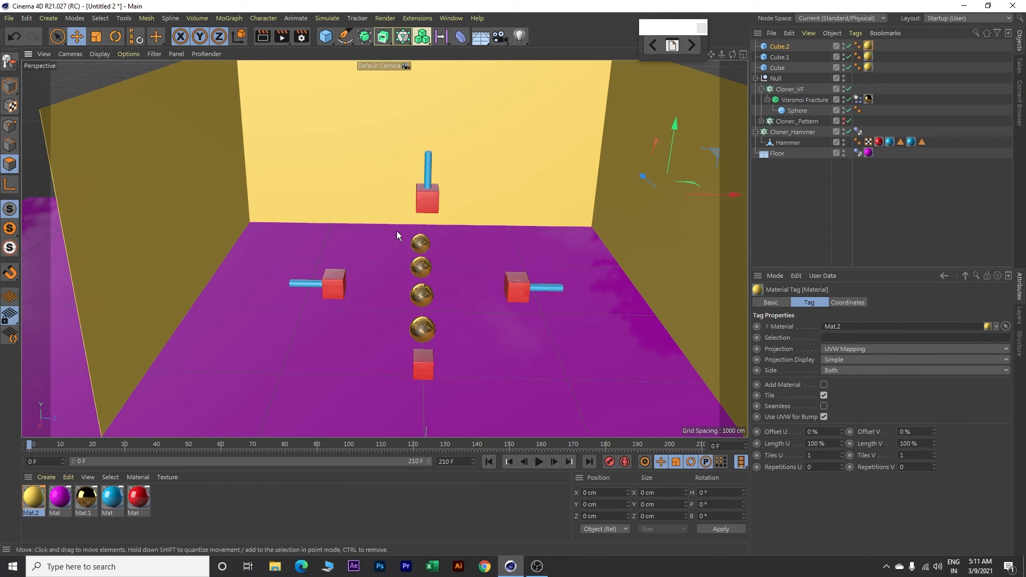
Step: Add the Global Illumination effect to the render settings
click(301, 37)
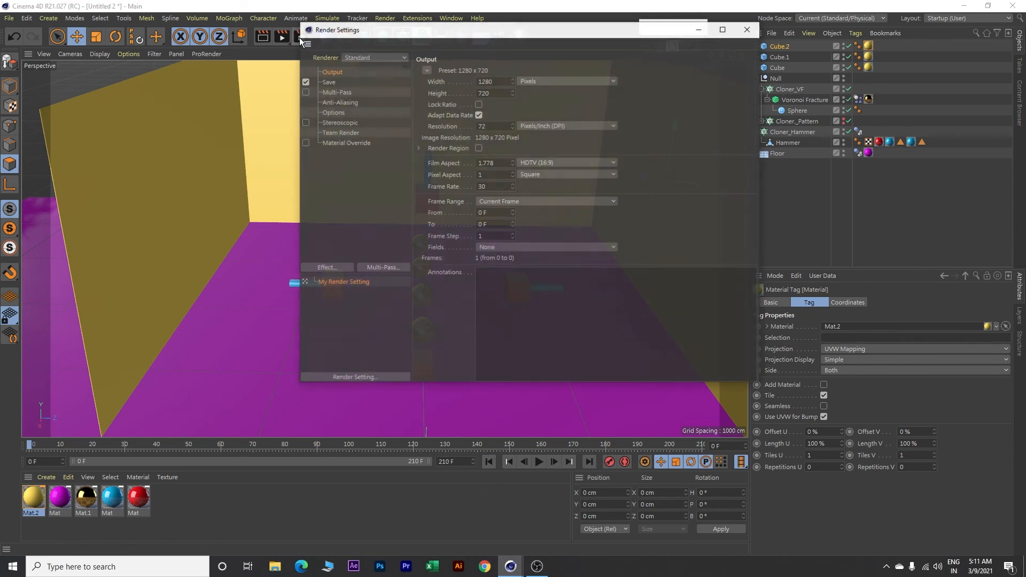
click(332, 266)
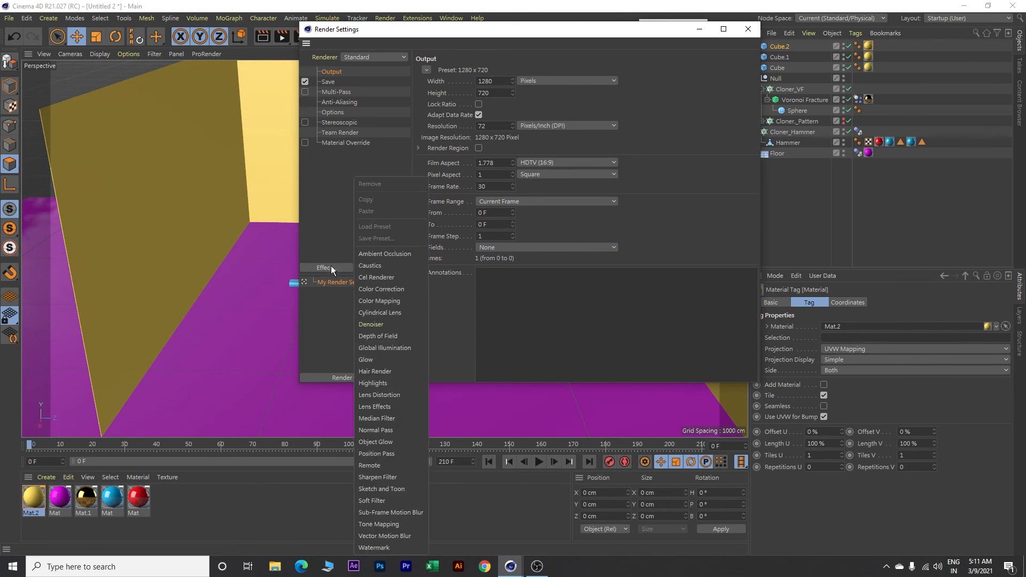
click(382, 349)
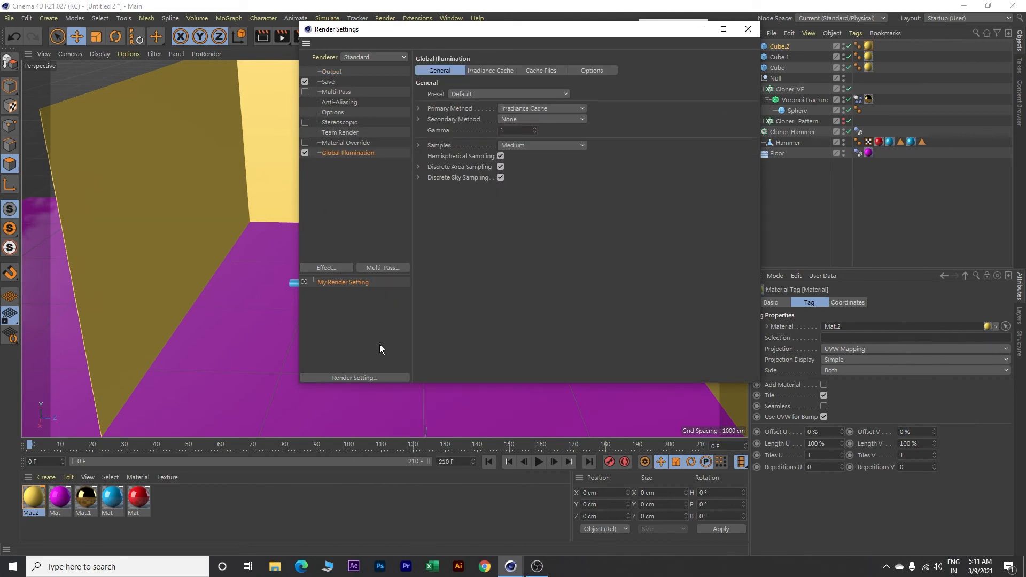
Step: Add the Ambient Occlusion effect to the render settings and set its accuracy to 100%
click(337, 266)
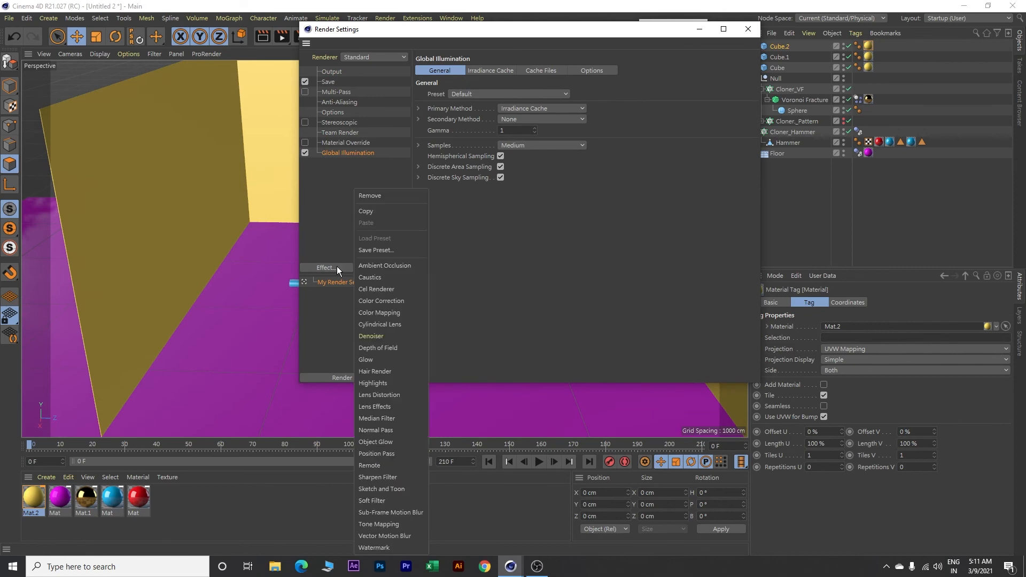
click(378, 267)
drag(520, 169, 491, 169)
text(100)
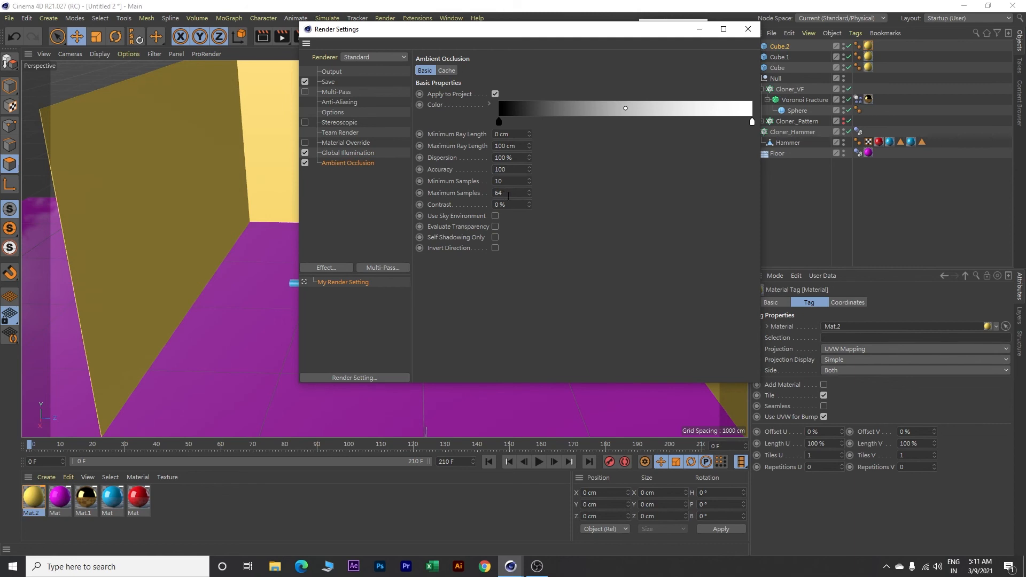
drag(509, 195, 485, 196)
click(524, 234)
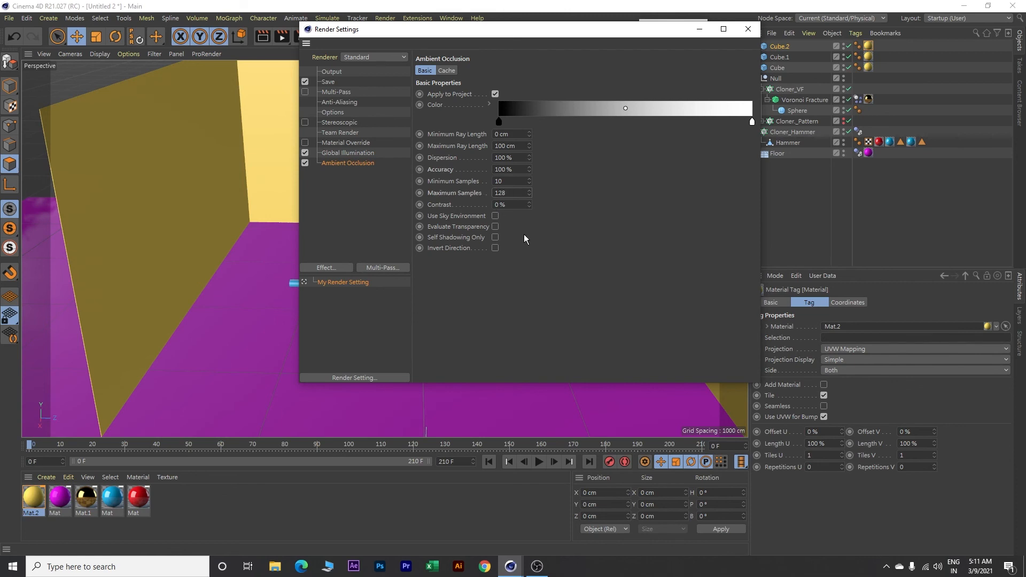
Step: Set the render output to the HDTV 1080 29.97 preset with the frame range covering all frames
click(331, 72)
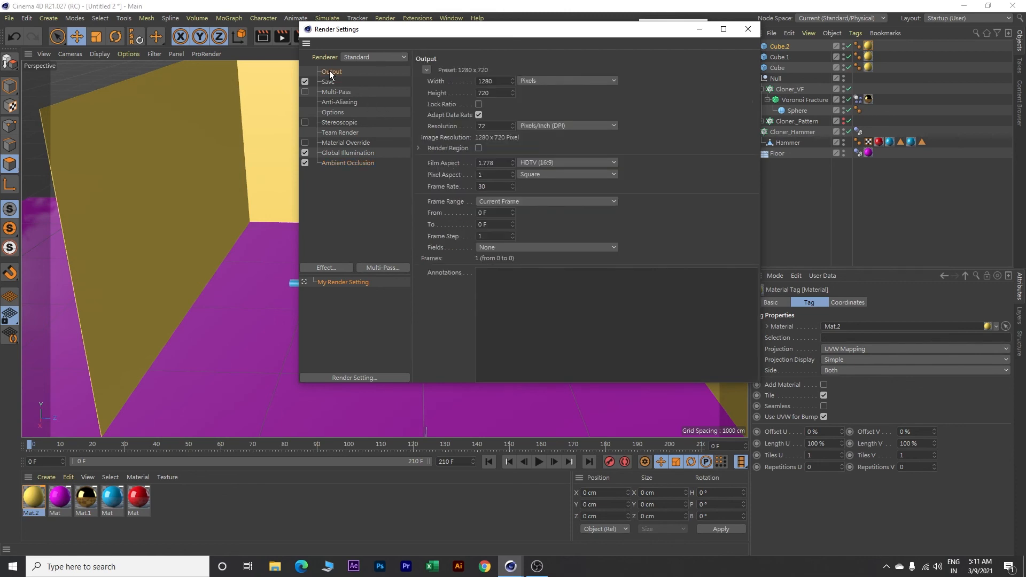
click(425, 69)
mouse_move(436, 105)
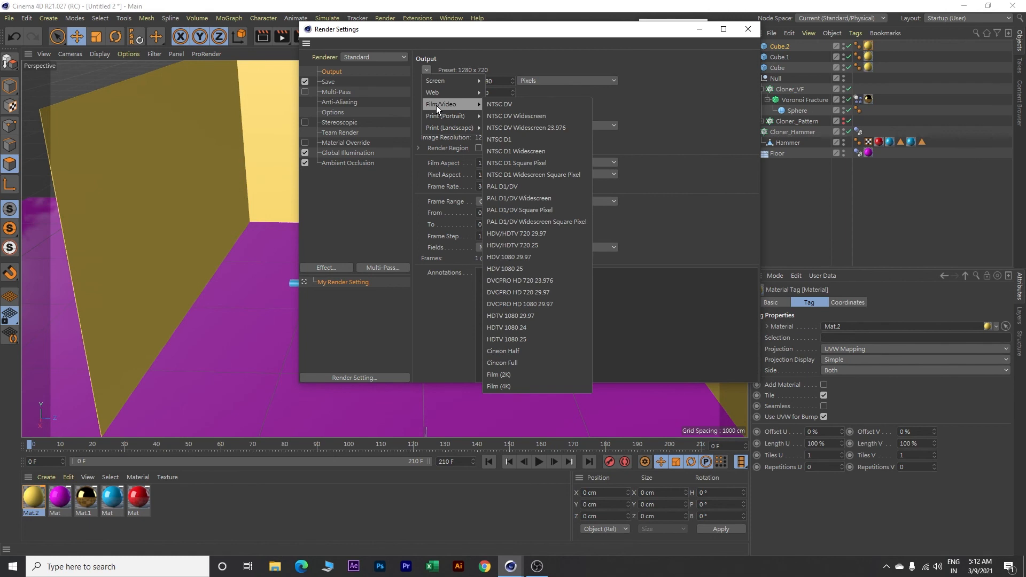
click(512, 317)
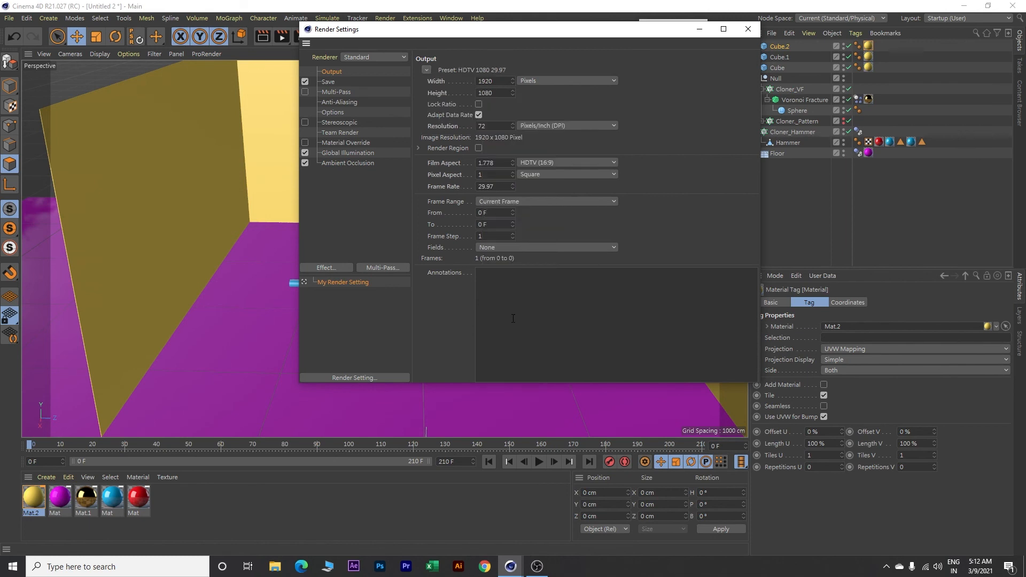
click(505, 201)
click(501, 237)
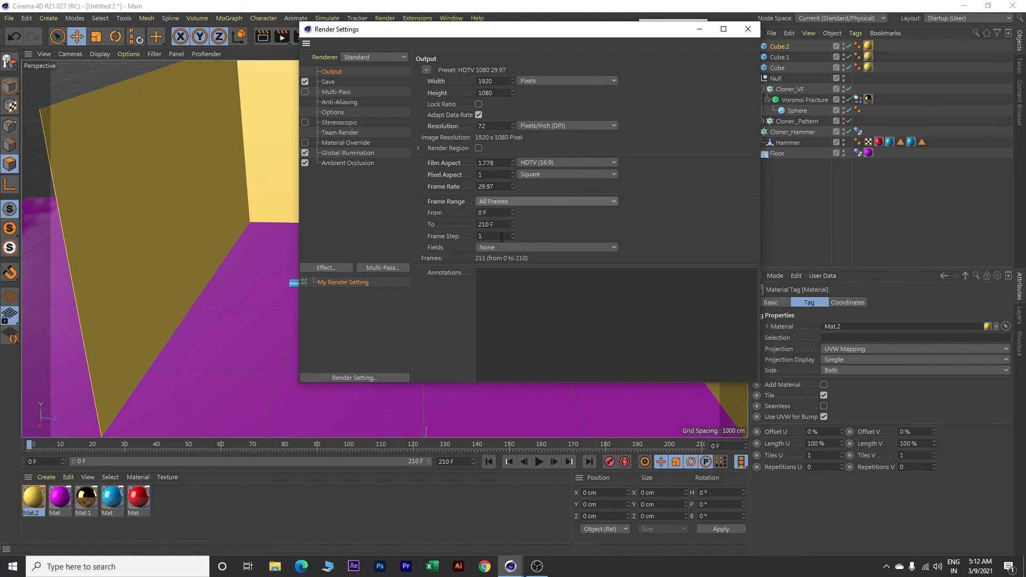
Step: Set the render save path to the Render Images folder on drive D: with the file name Animation
click(328, 83)
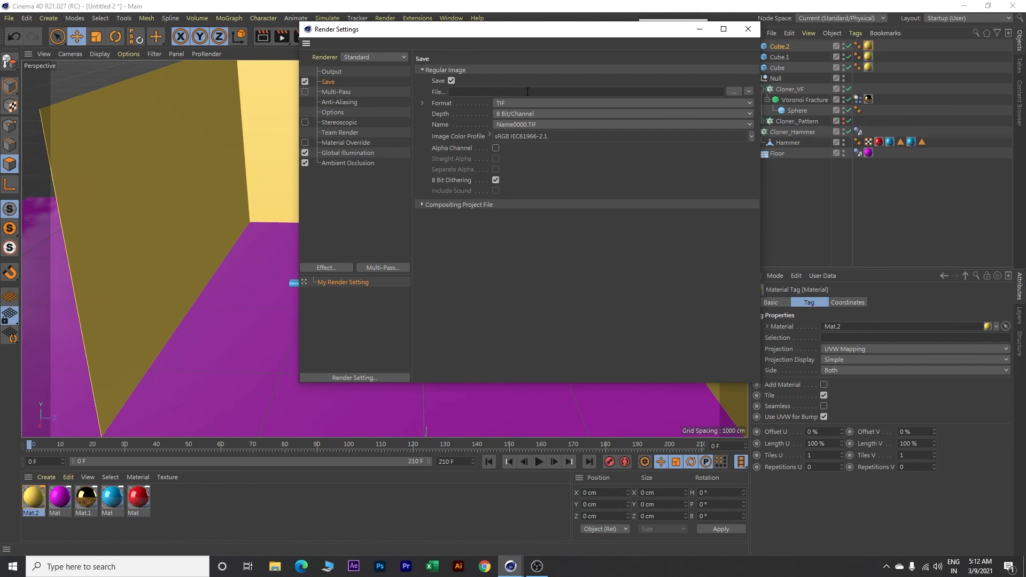
click(733, 92)
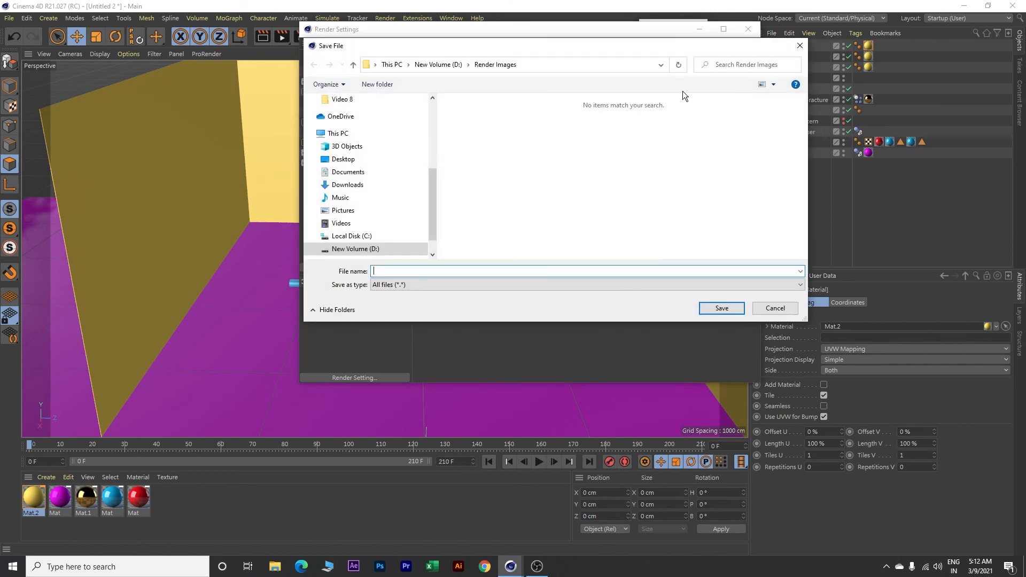
click(431, 65)
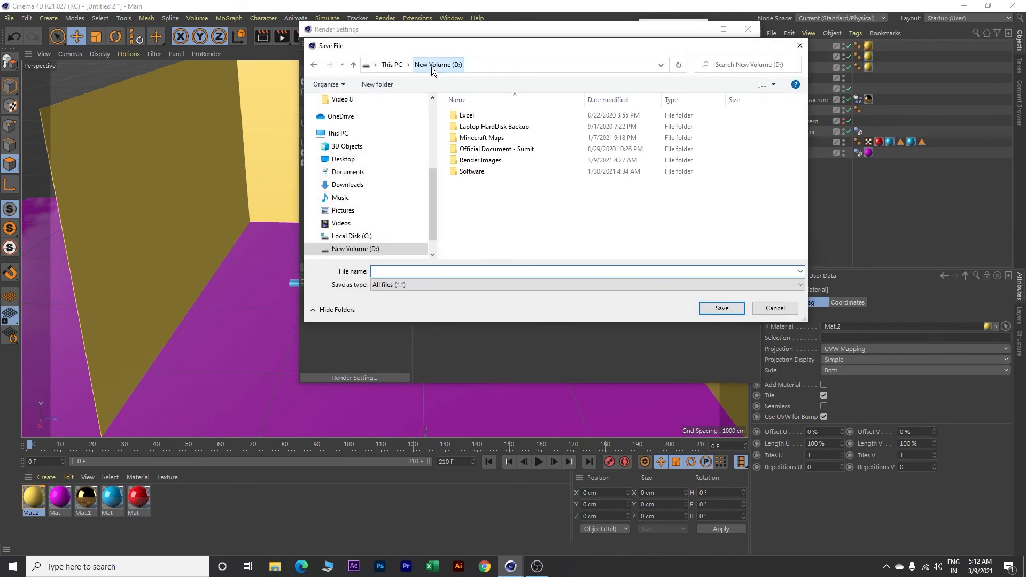
double_click(478, 161)
click(407, 269)
text(Animation)
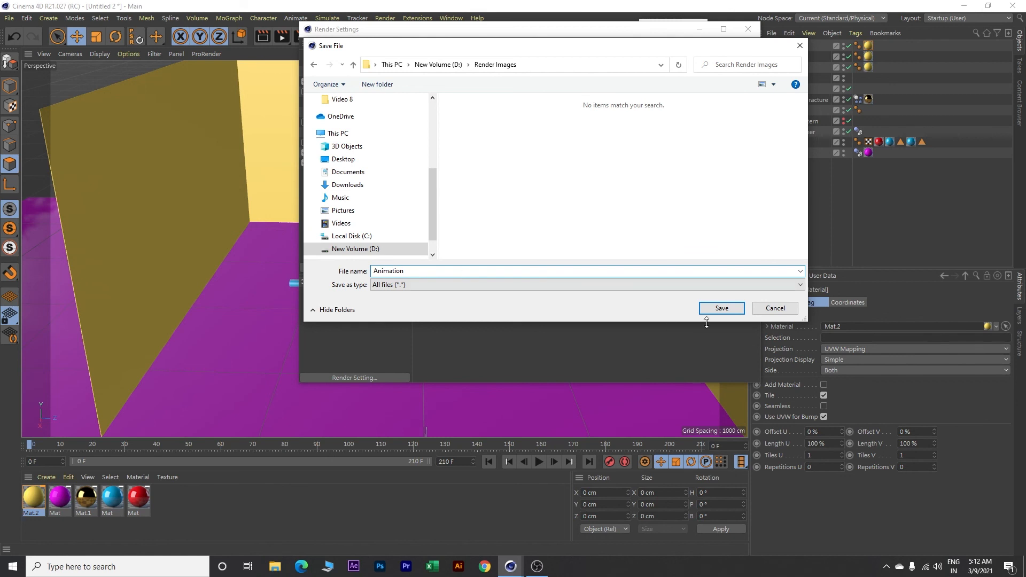
click(732, 309)
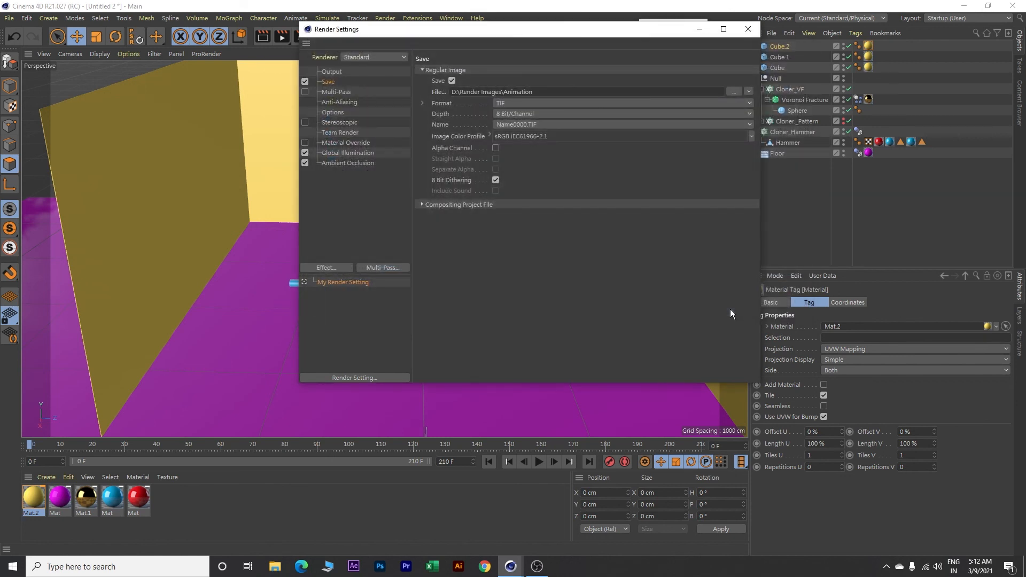
Step: Set the saved render image format to JPG and close the render settings
click(518, 102)
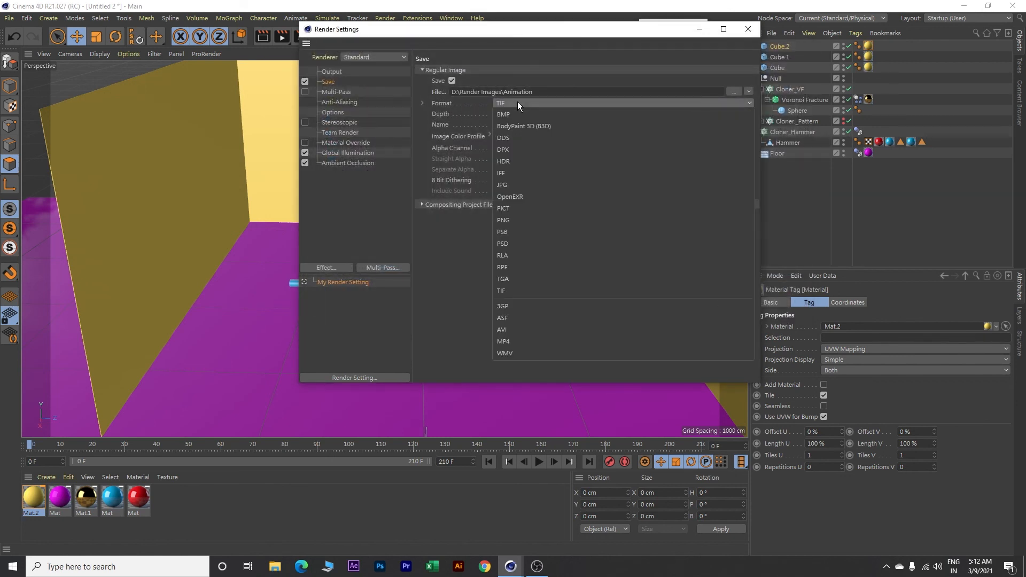
click(509, 182)
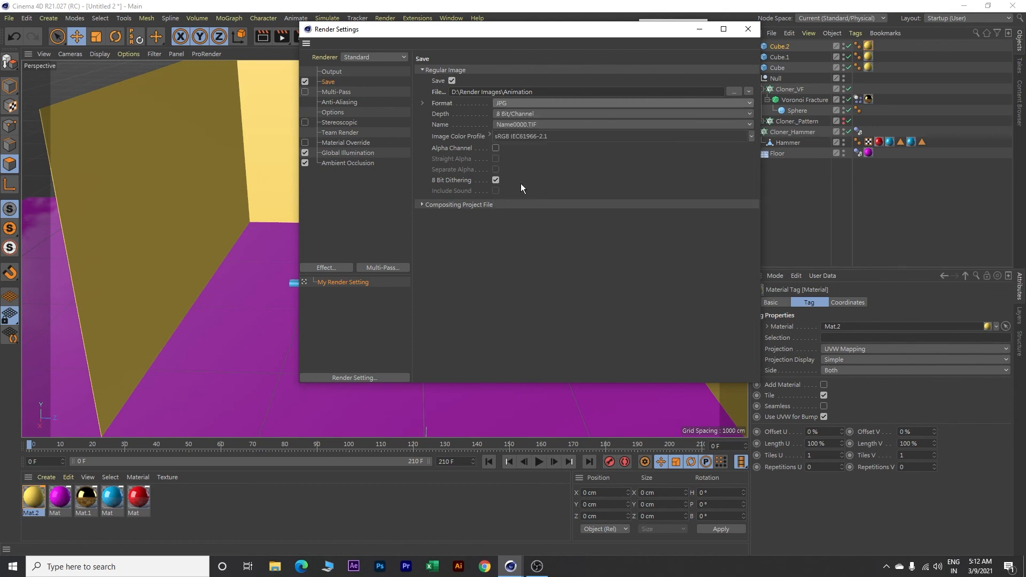
click(748, 29)
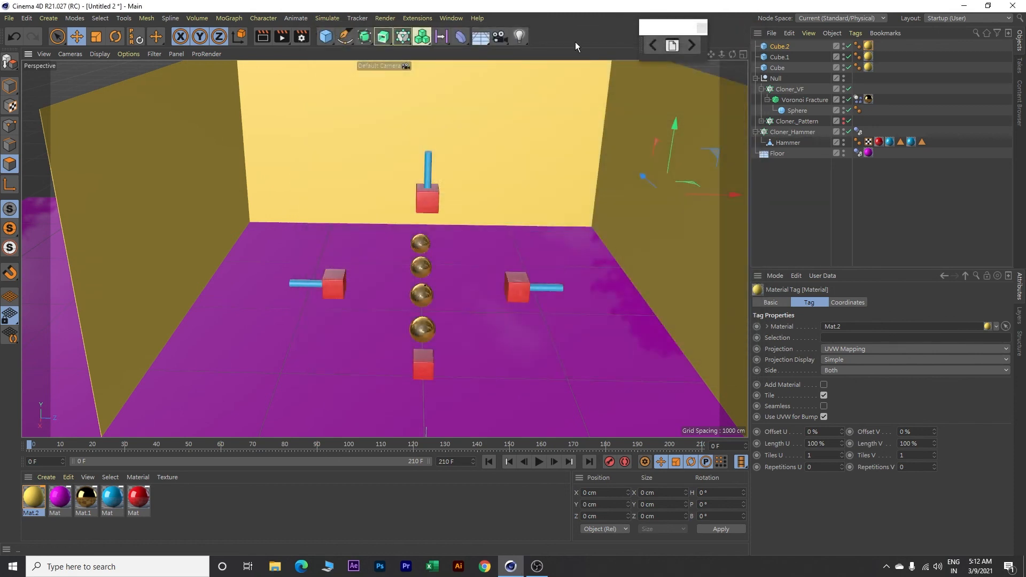
Step: Add a Physical Sky and an area light to the scene
click(481, 36)
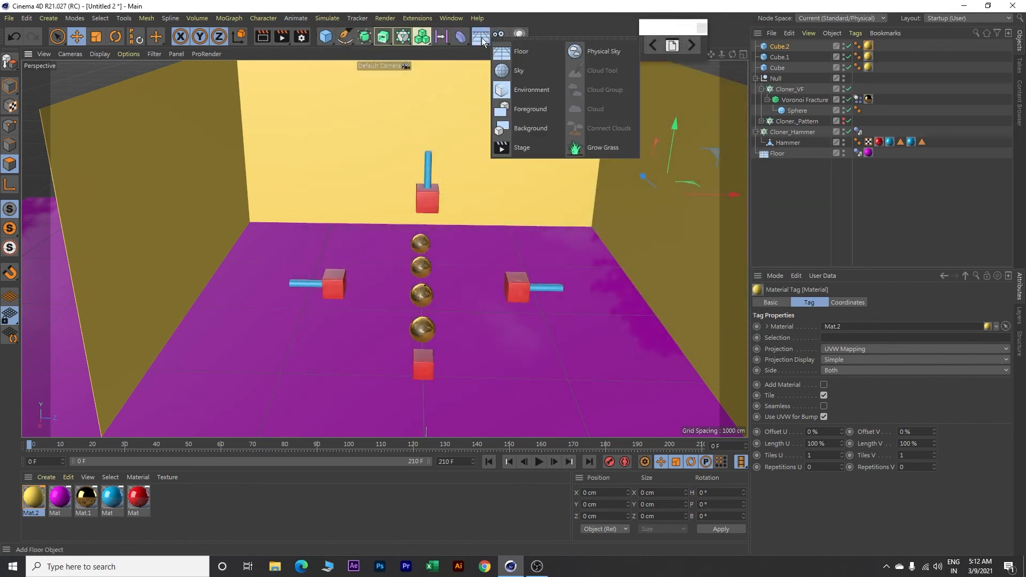
click(600, 50)
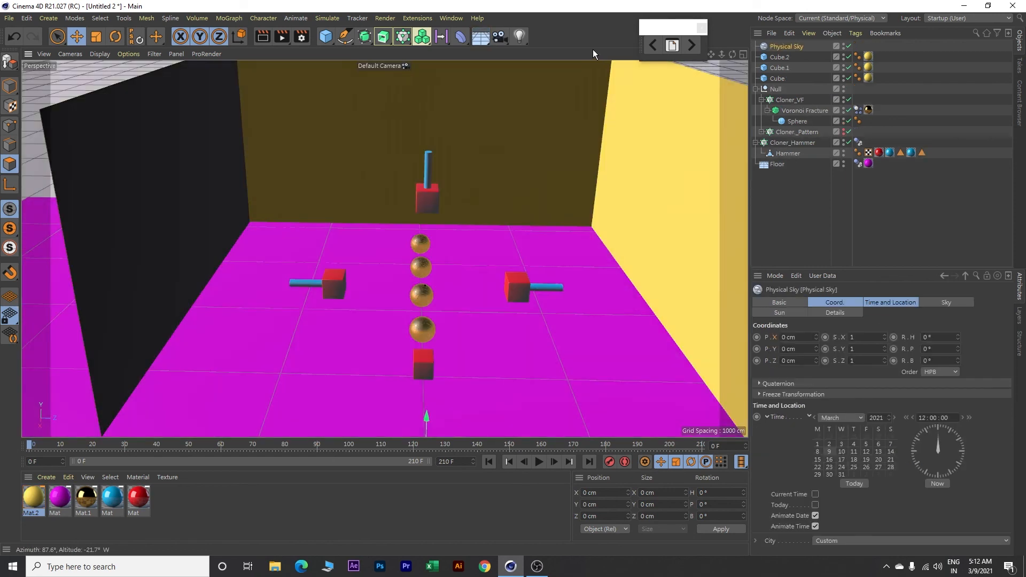
click(518, 38)
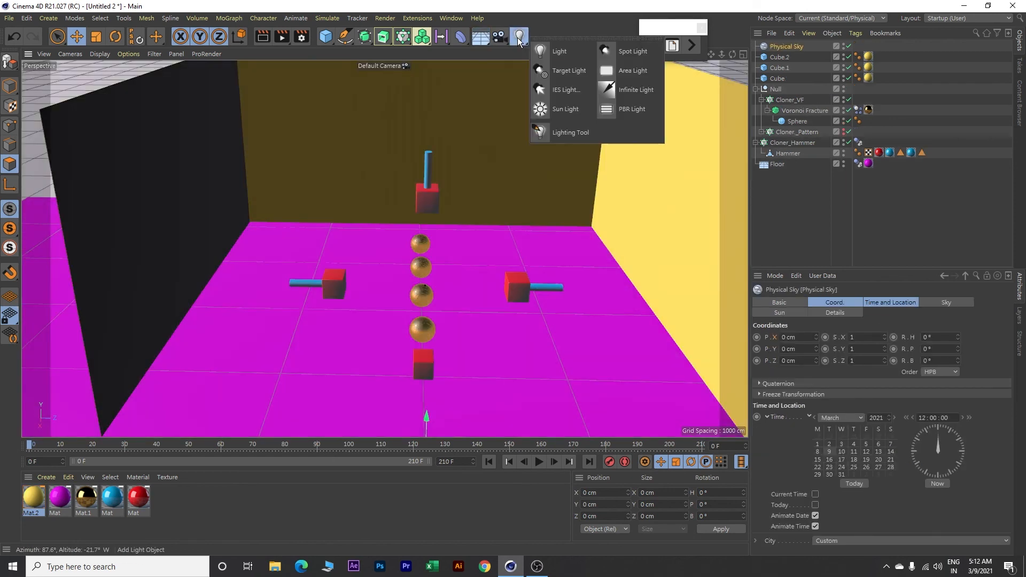
click(621, 69)
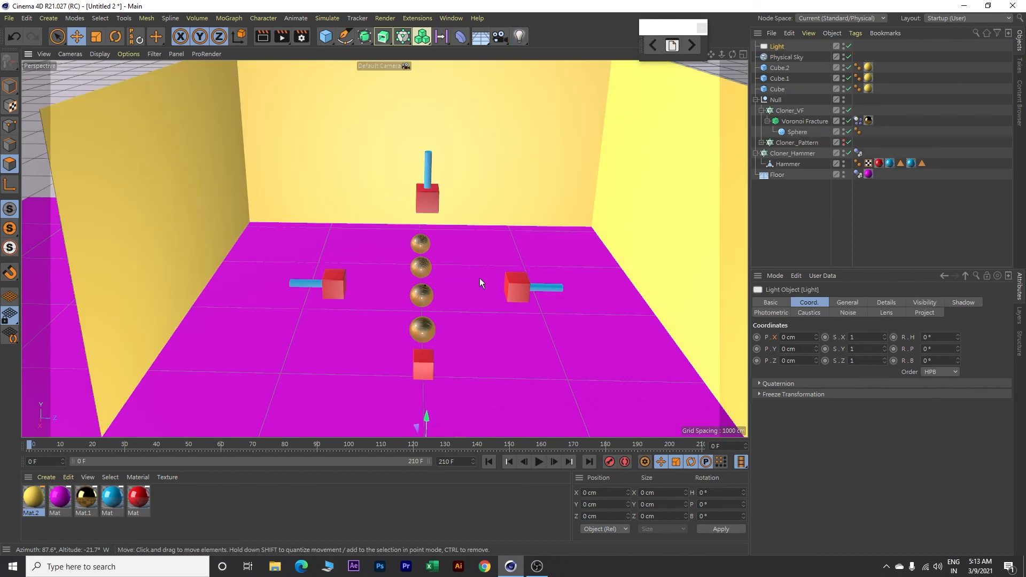
Step: Move the area light above the floor to about X -1327 cm, Y 1420 cm, Z -989 cm
scroll(444, 389, down, 6)
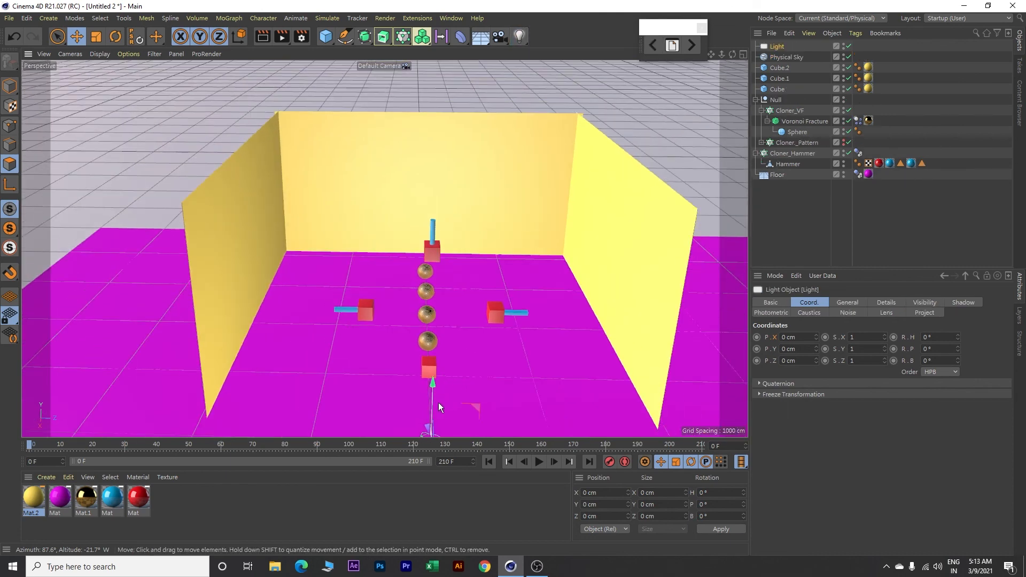
alt+drag(453, 403, 381, 306)
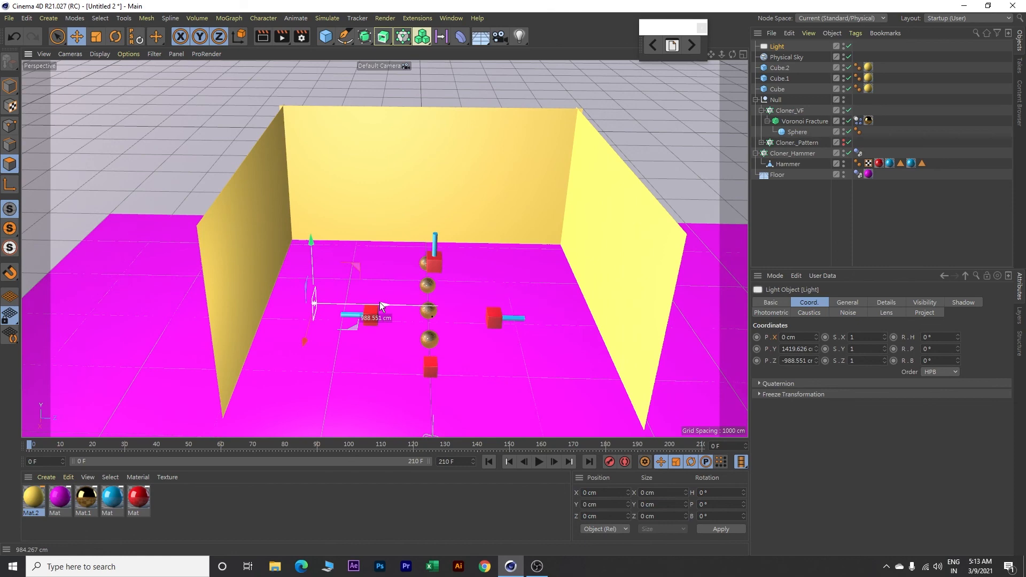
alt+drag(479, 286, 311, 297)
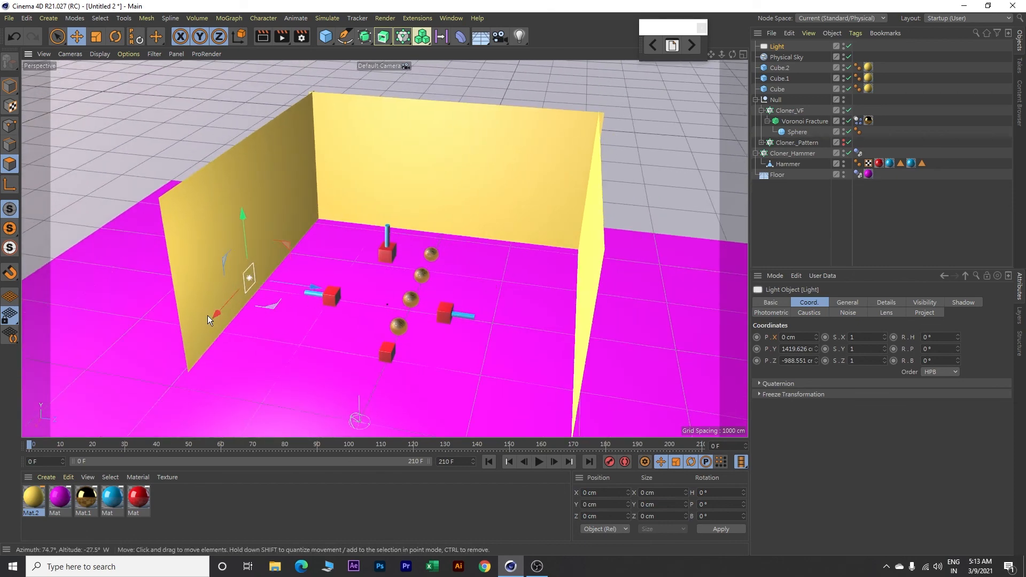
drag(215, 315, 275, 246)
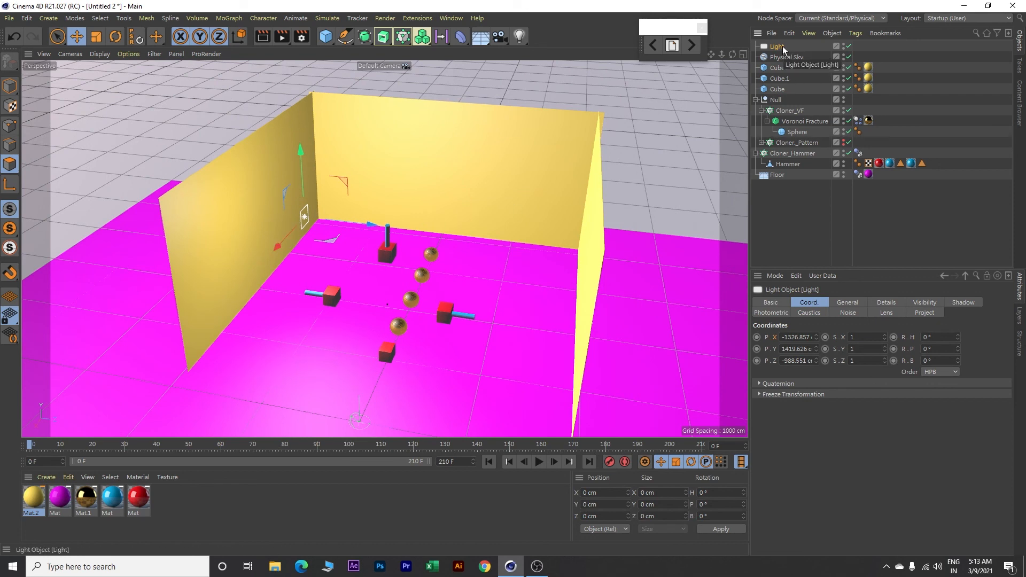
Step: Duplicate the area light and move the copy along Z to about 859 cm, across from the original
key(ctrl+c)
key(ctrl+v)
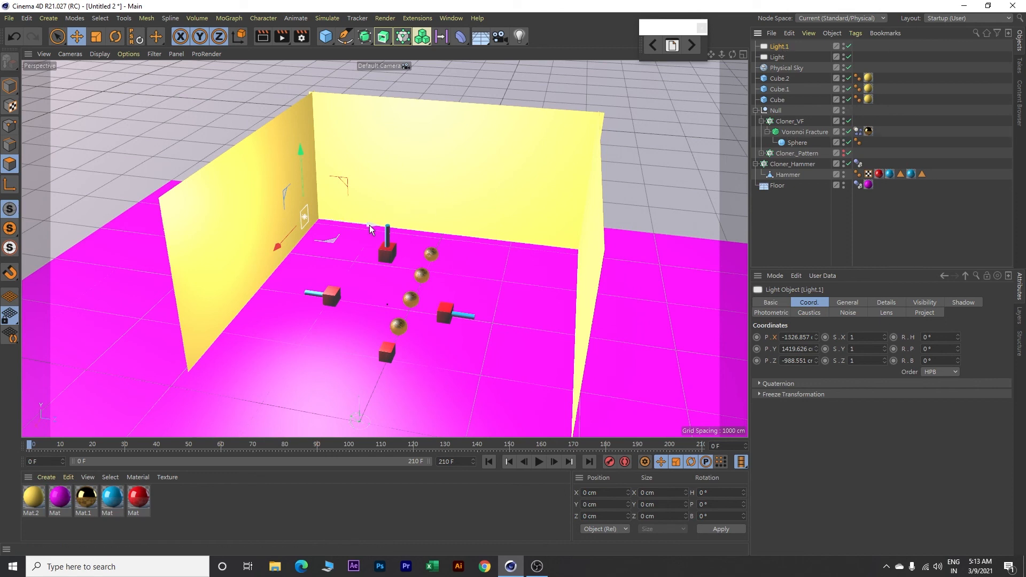
drag(370, 226, 547, 256)
Step: Frame the walled scene from the front, play the animation to check it, and return to the first frame
alt+drag(499, 293, 536, 289)
scroll(459, 289, up, 5)
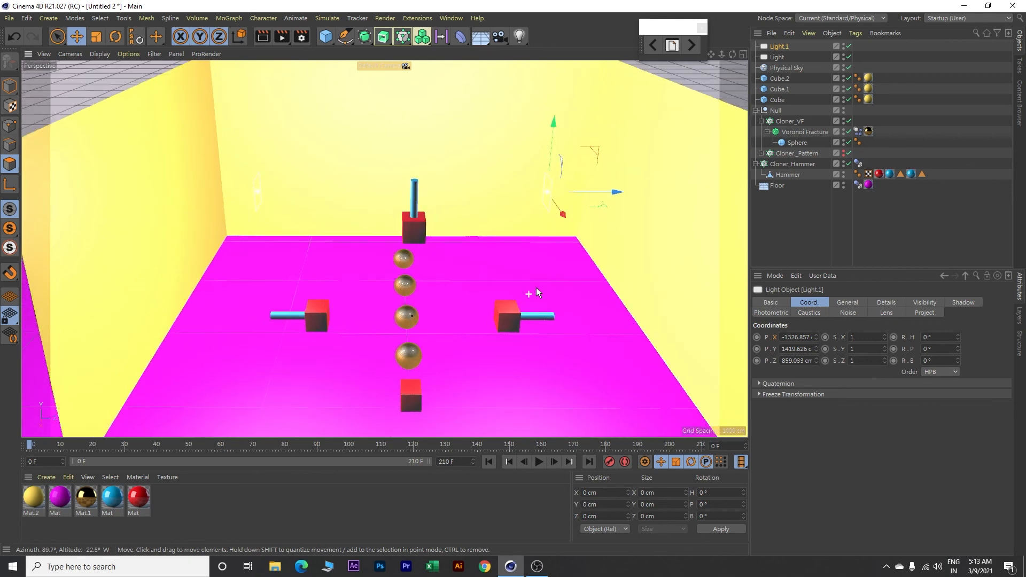
click(539, 463)
click(489, 462)
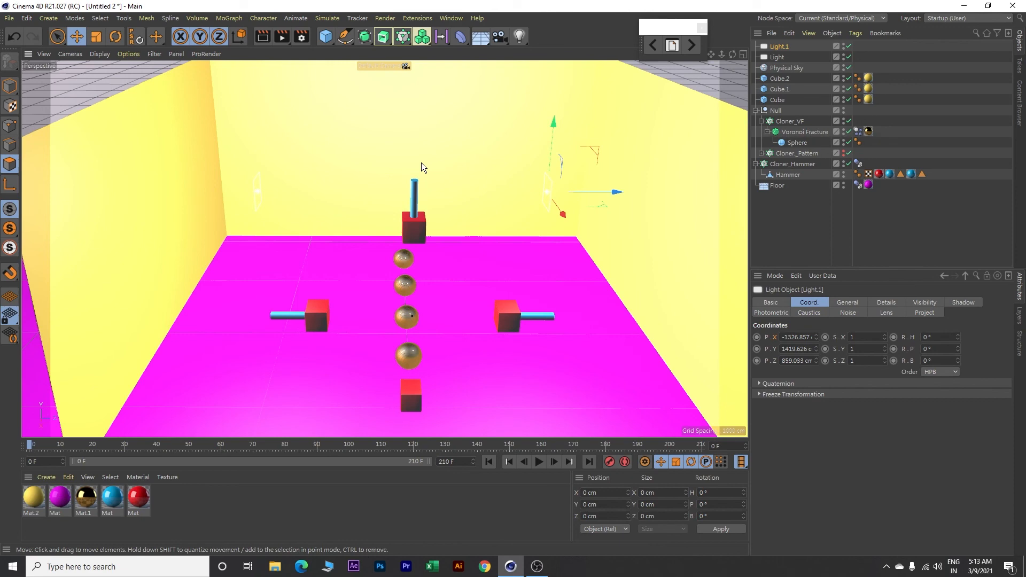
Step: Render the animation to the Picture Viewer and zoom the rendered image out to 70%
click(282, 37)
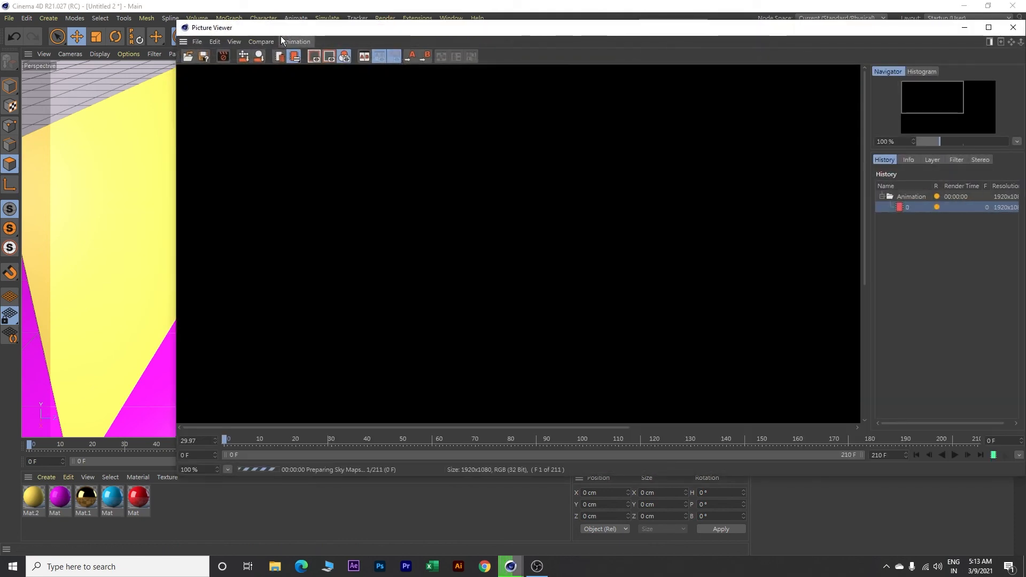
scroll(561, 195, down, 3)
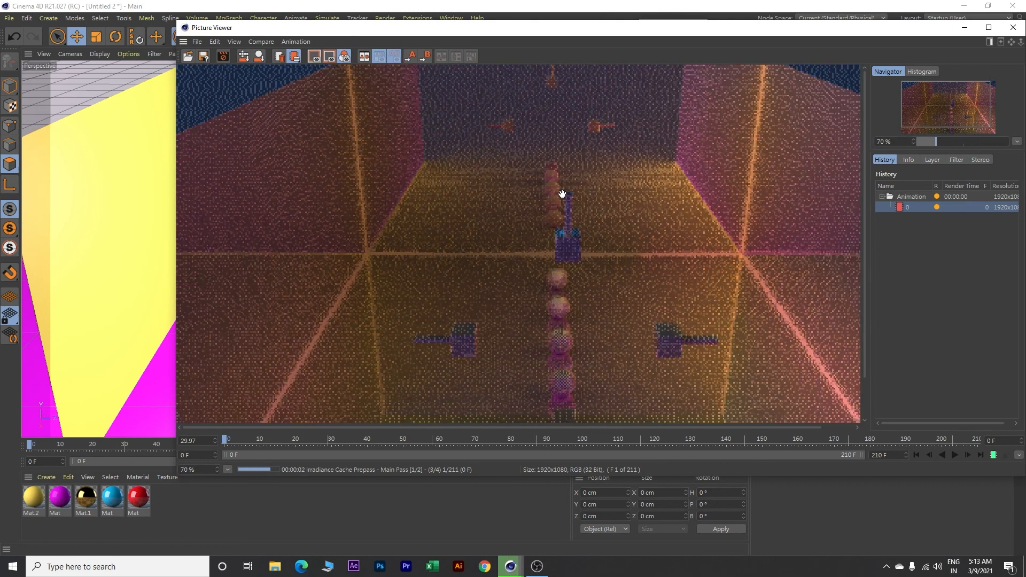